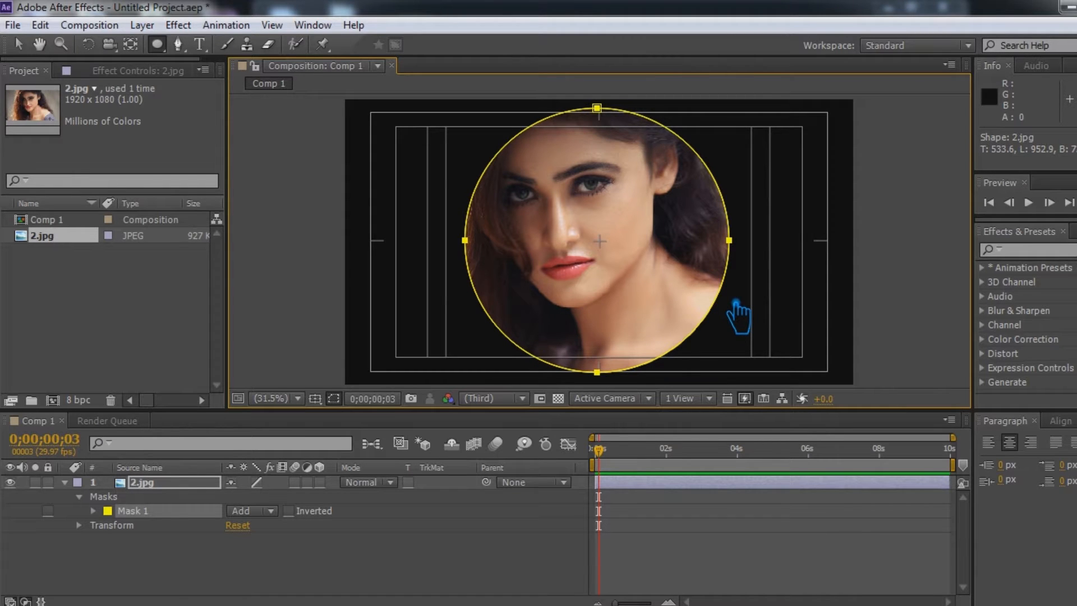
Undo the large ellipse mask on the 2.jpg layer and draw a smaller circular mask centred in the frame.
key("ctrl+z")
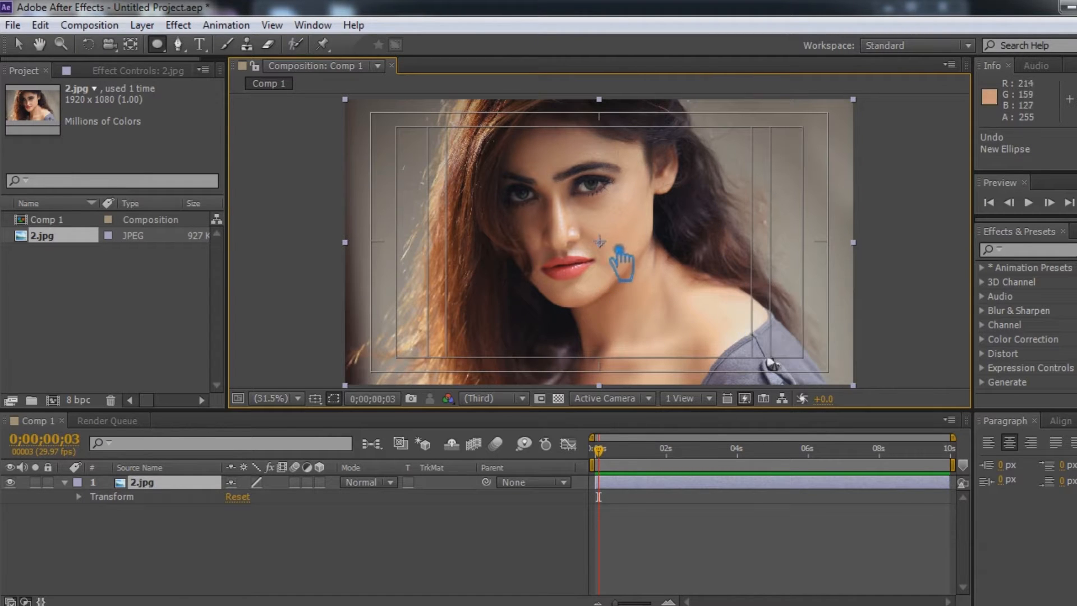
left_click_drag(616, 250, 710, 296)
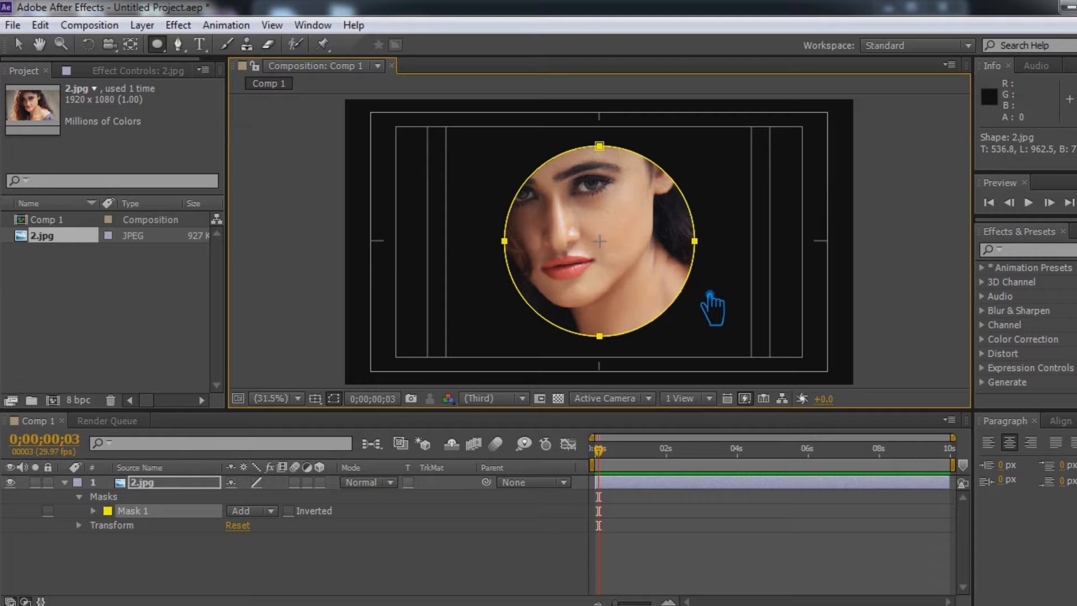
key("ctrl+z")
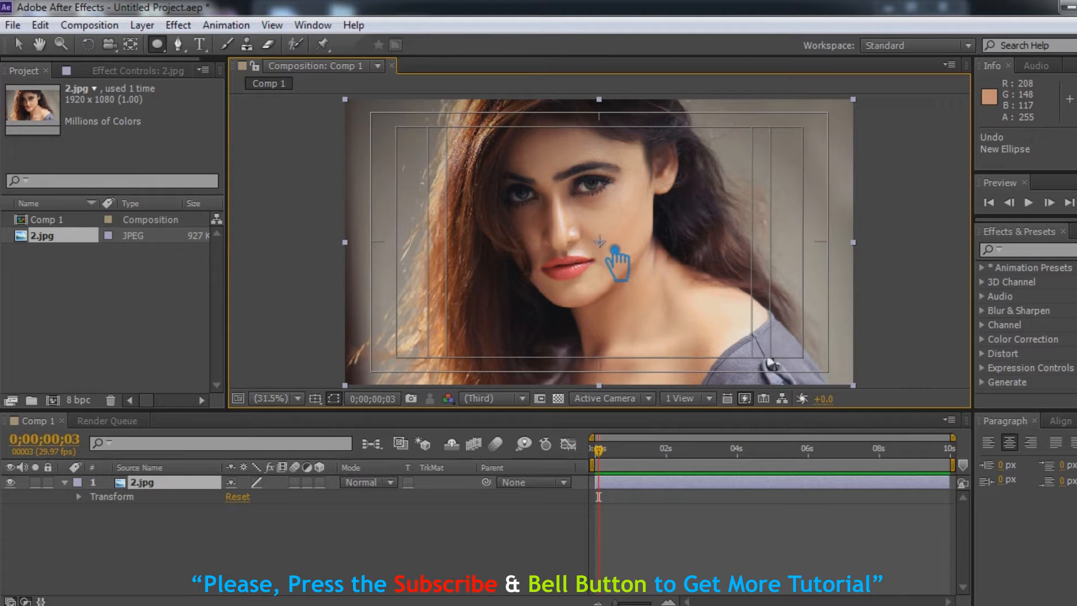
left_click_drag(616, 249, 710, 305)
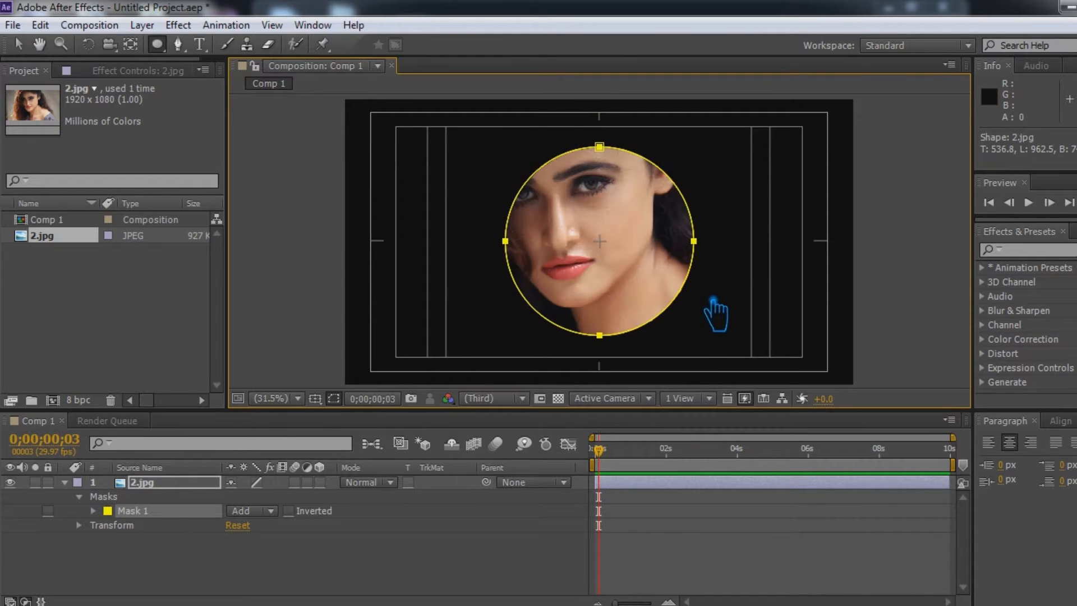
Reveal the properties of Mask 1 on the 2.jpg layer and copy its Mask Path.
left_click(152, 514)
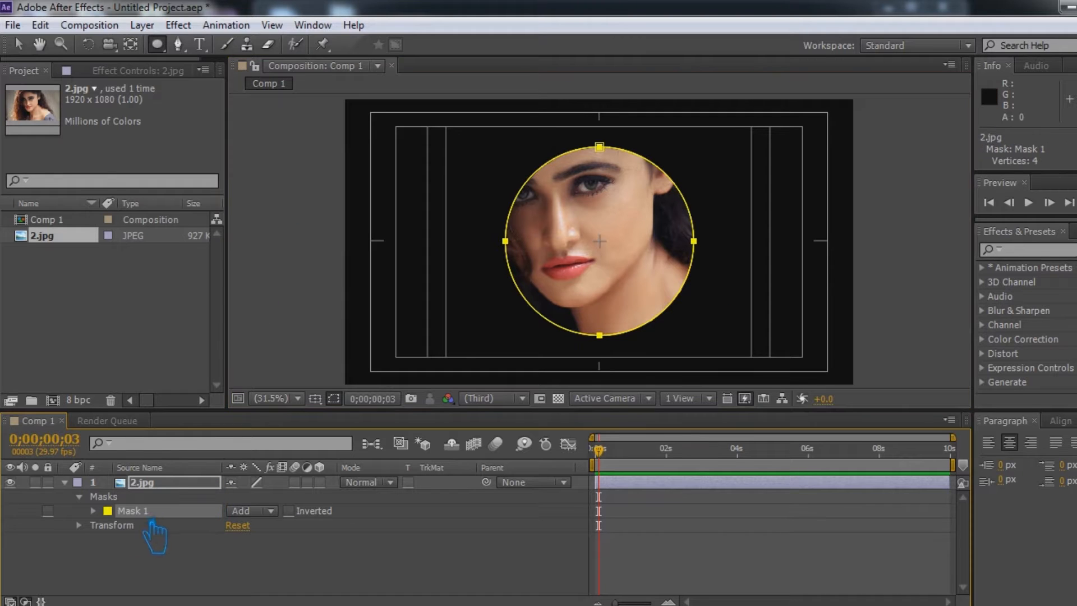
left_click(93, 510)
left_click(169, 525)
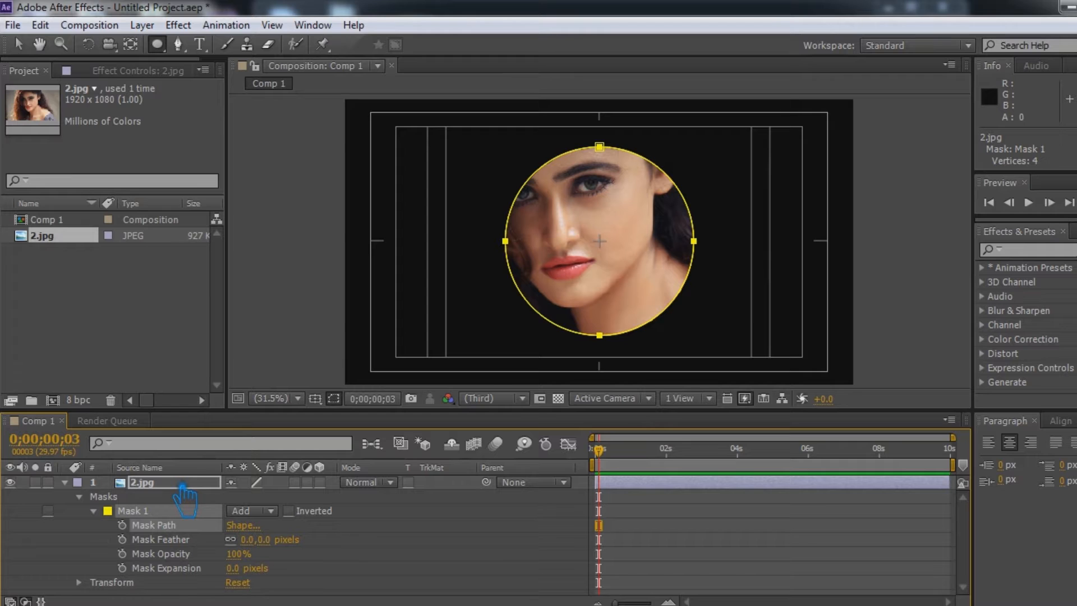
Add a new null object layer to the composition.
right_click(453, 487)
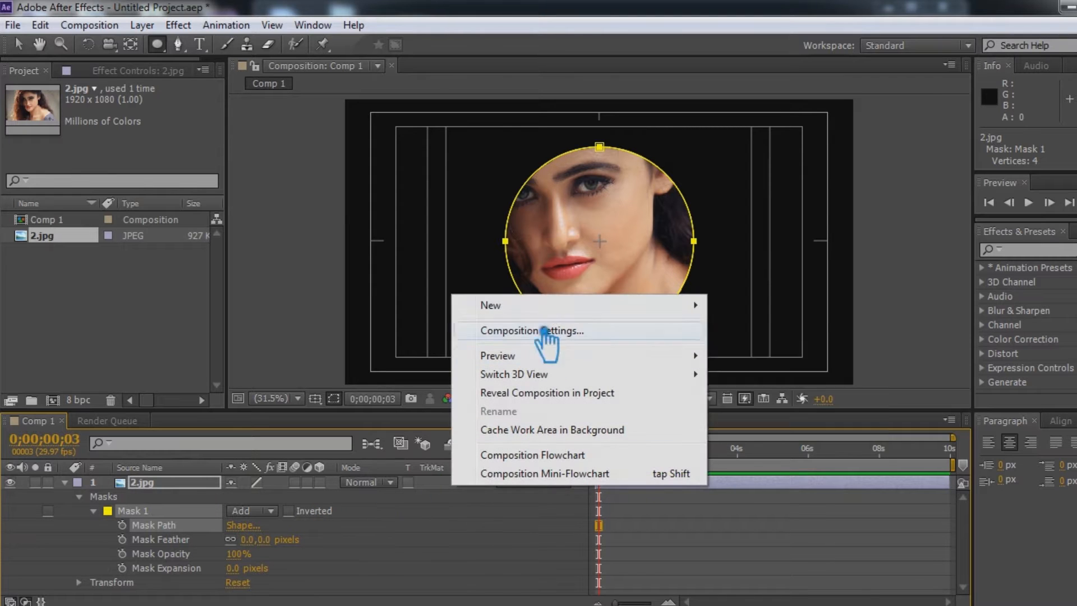
mouse_move(512, 309)
left_click(757, 404)
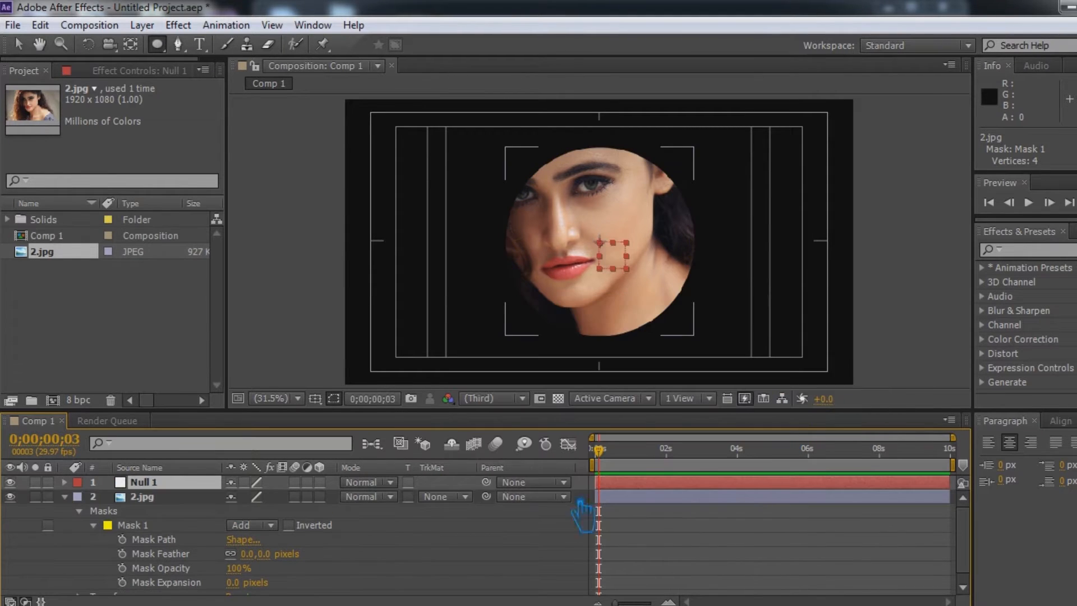
left_click(65, 482)
left_click(151, 484)
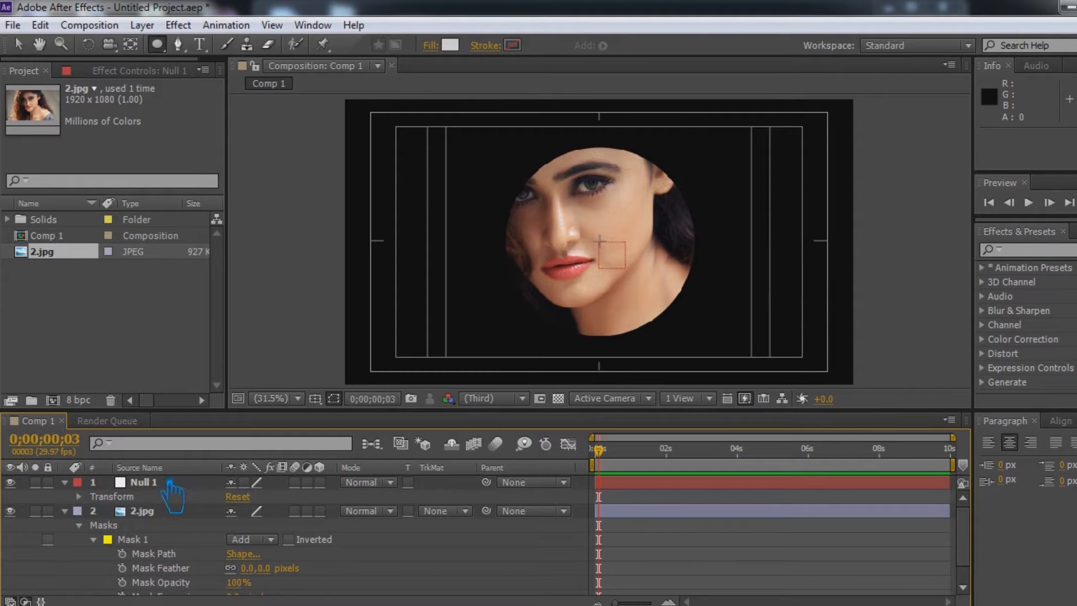
left_click(139, 468)
left_click(80, 497)
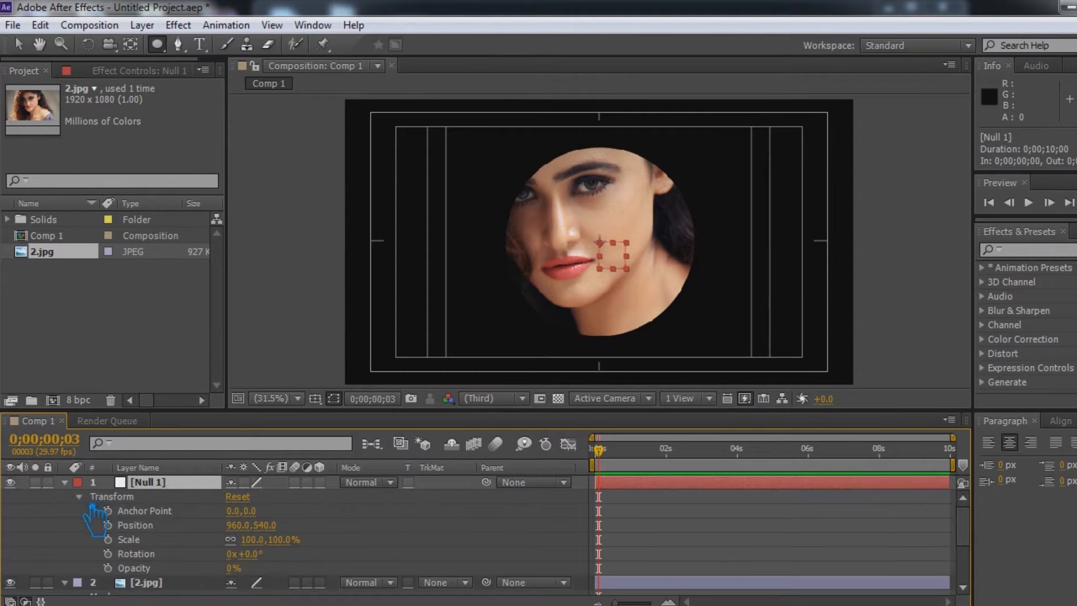
left_click(155, 526)
key("p")
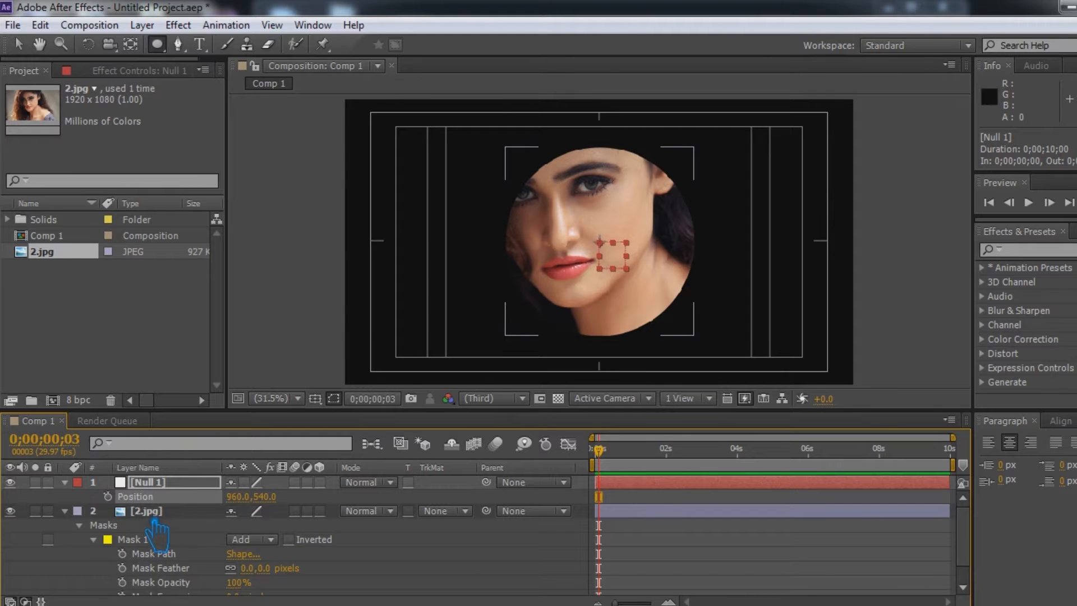
key("ctrl+z")
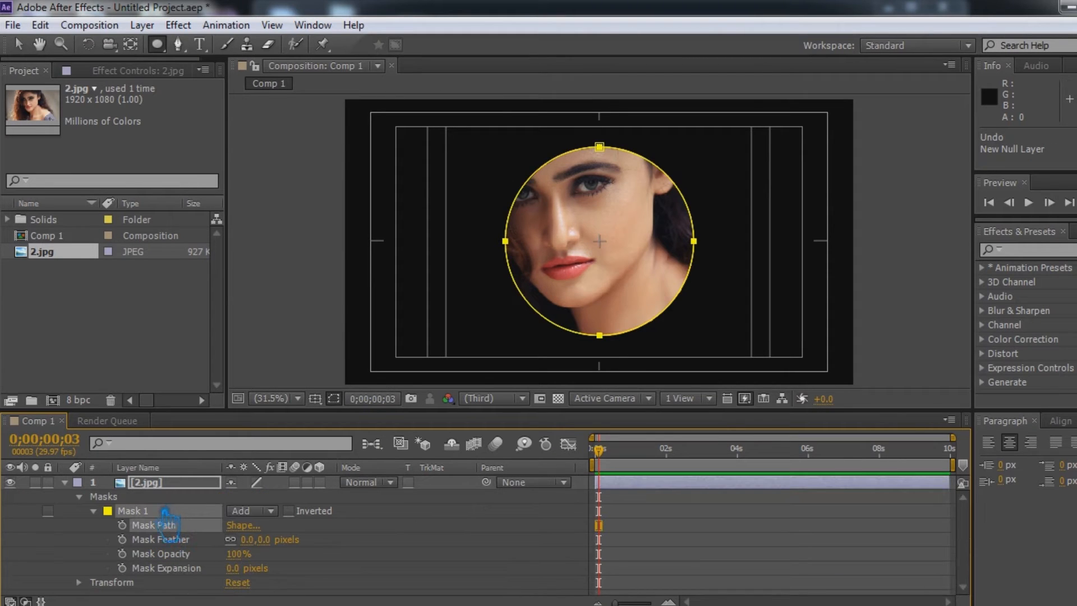
key("ctrl+z")
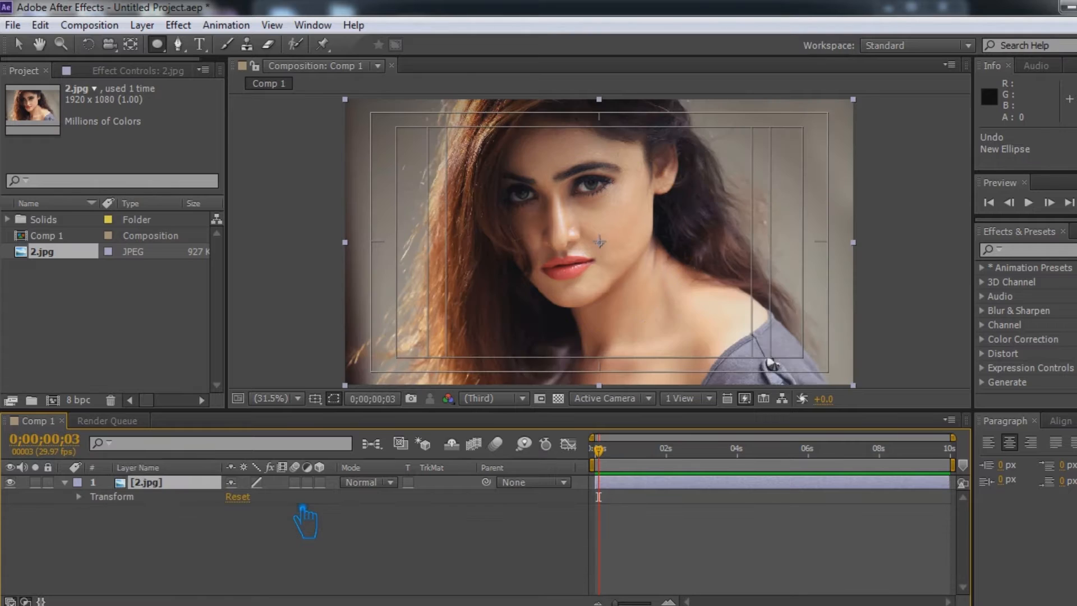
key("ctrl+shift+z")
key("ctrl+shift+z")
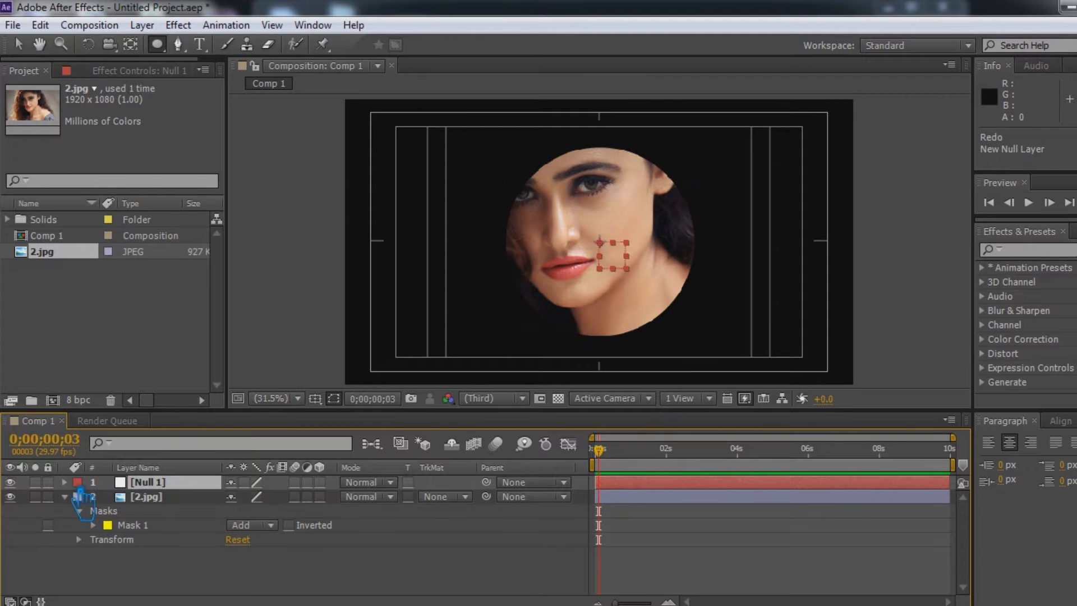
Show only the Position property of the Null 1 layer and paste the copied mask path into it as keyframes.
left_click(64, 482)
left_click(113, 499)
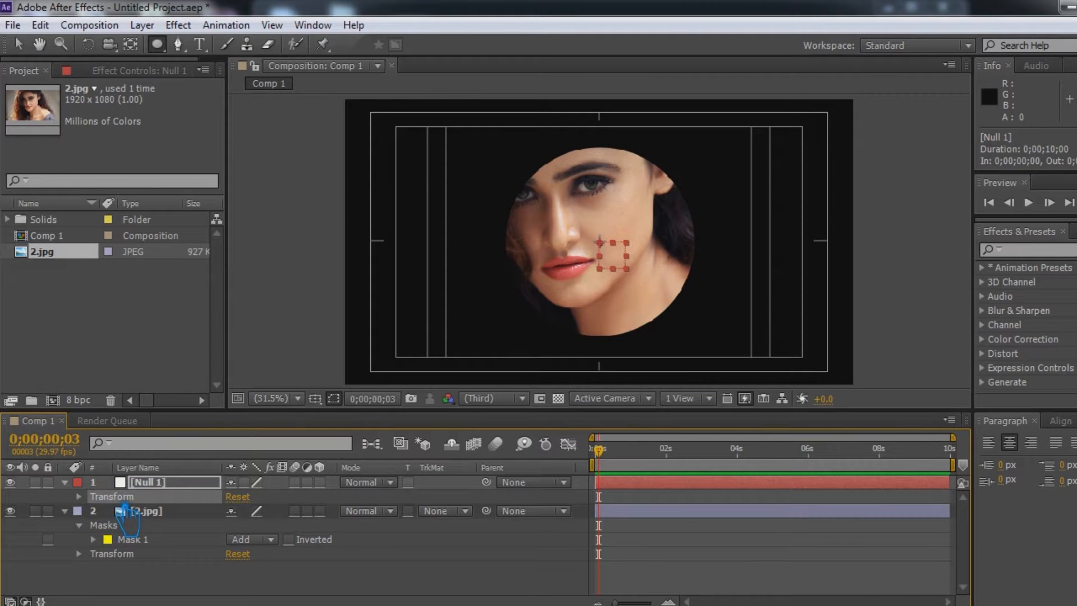
key("p")
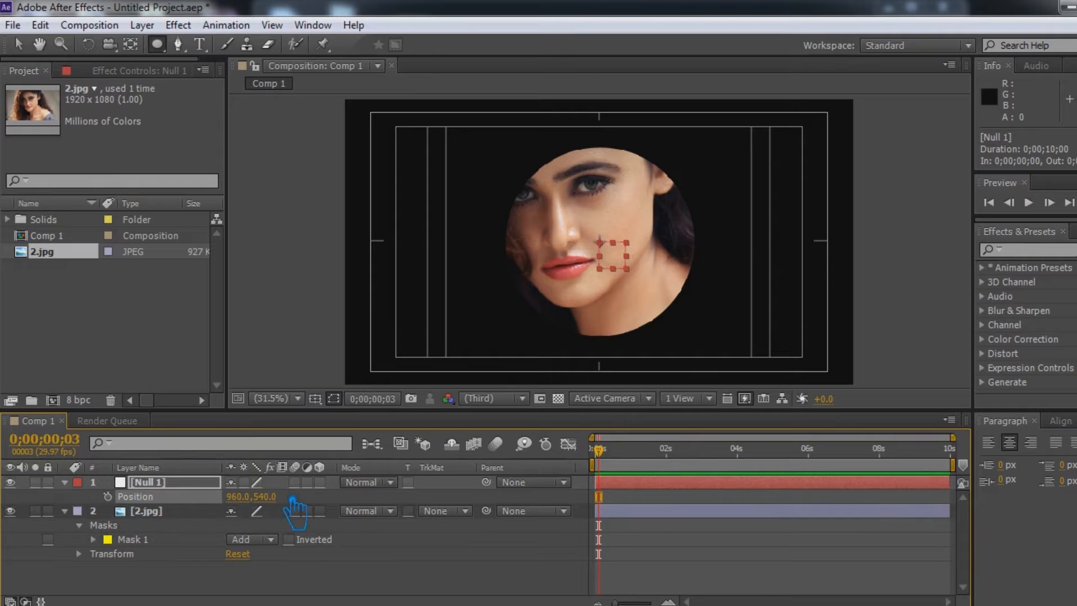
key("ctrl+v")
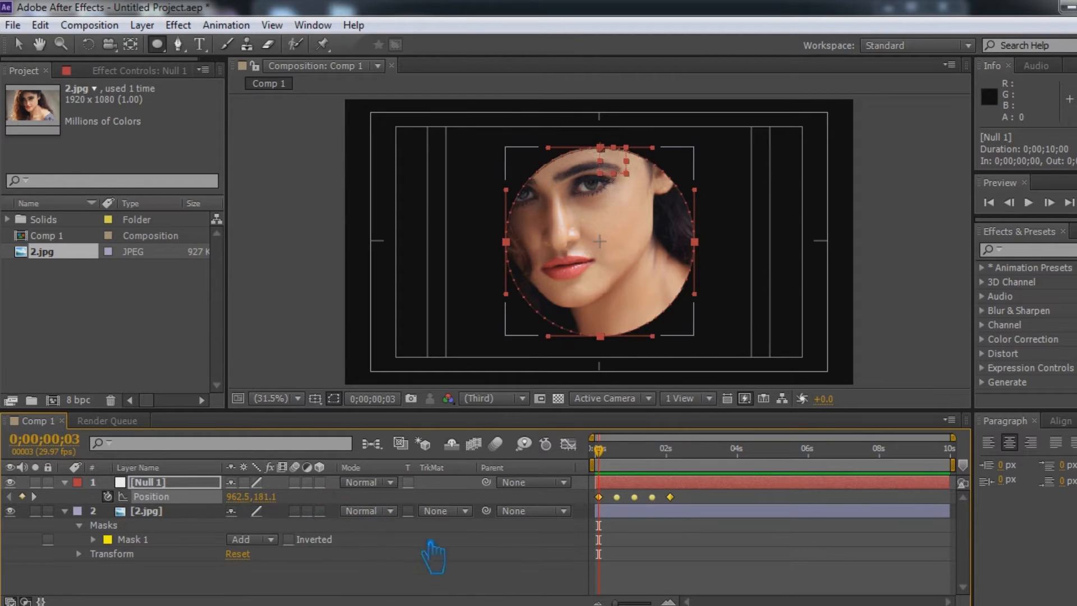
Stretch the null's circular motion by moving its last Position keyframe to about 9 seconds.
left_click(671, 498)
left_click(684, 526)
left_click_drag(671, 497, 927, 499)
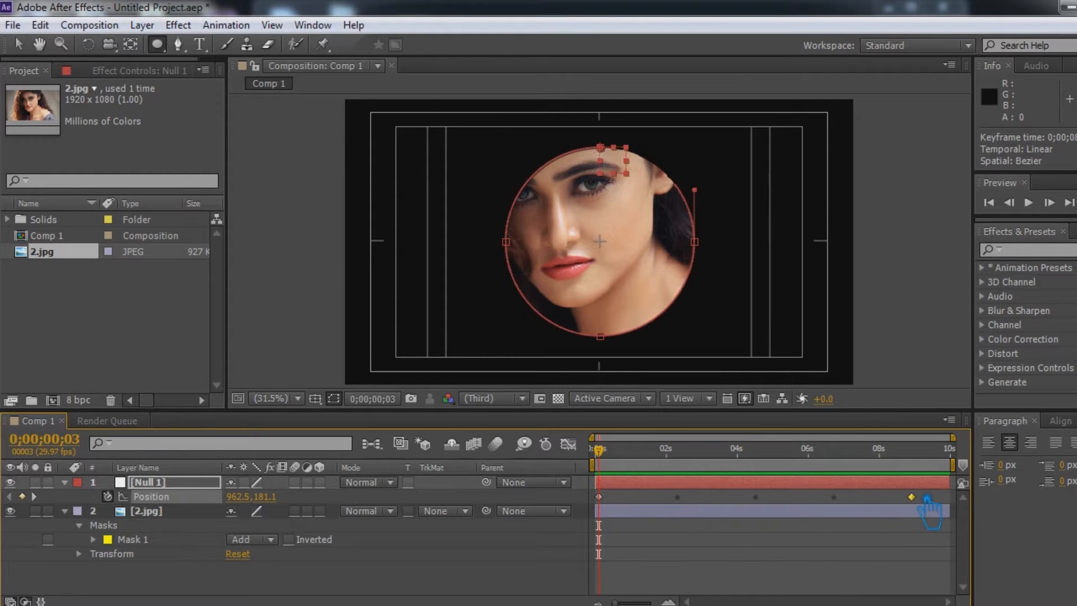
Save the project, collapse the Null 1 layer's properties and deselect all layers.
key("ctrl+s")
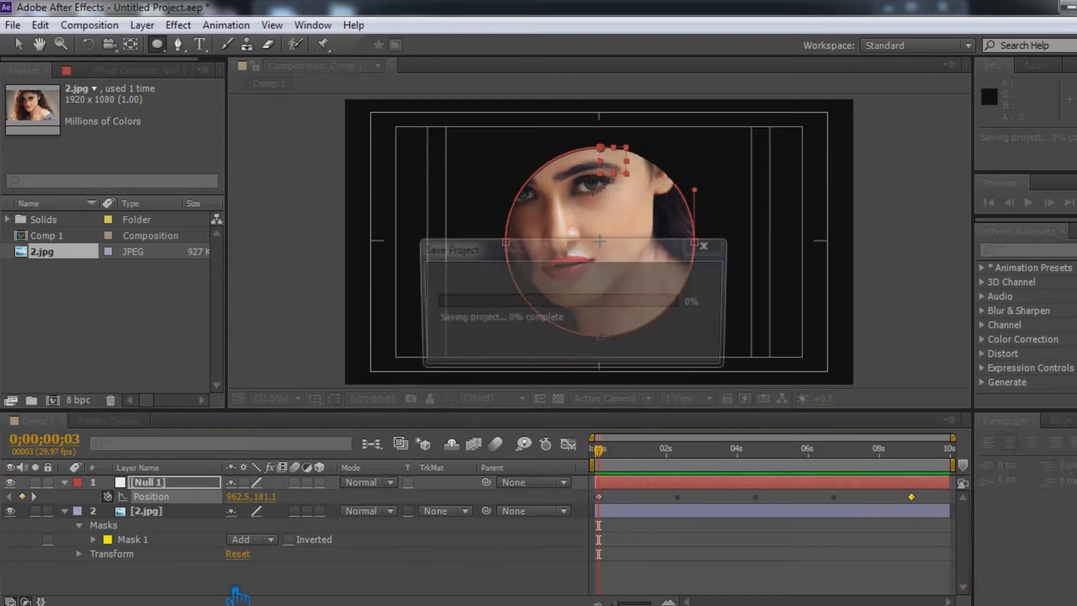
left_click(84, 495)
key("u")
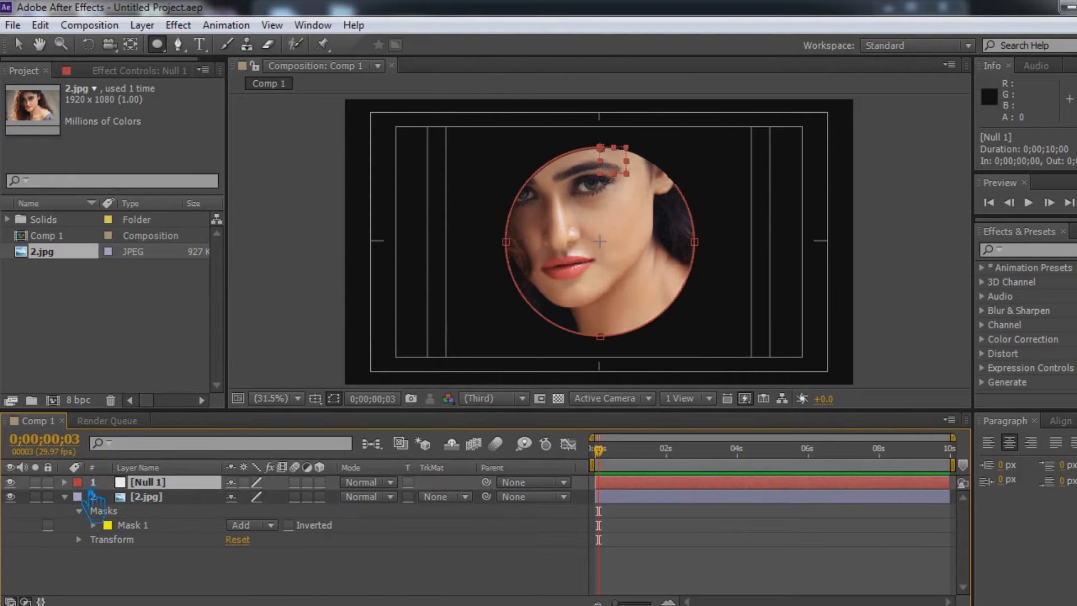
left_click(412, 553)
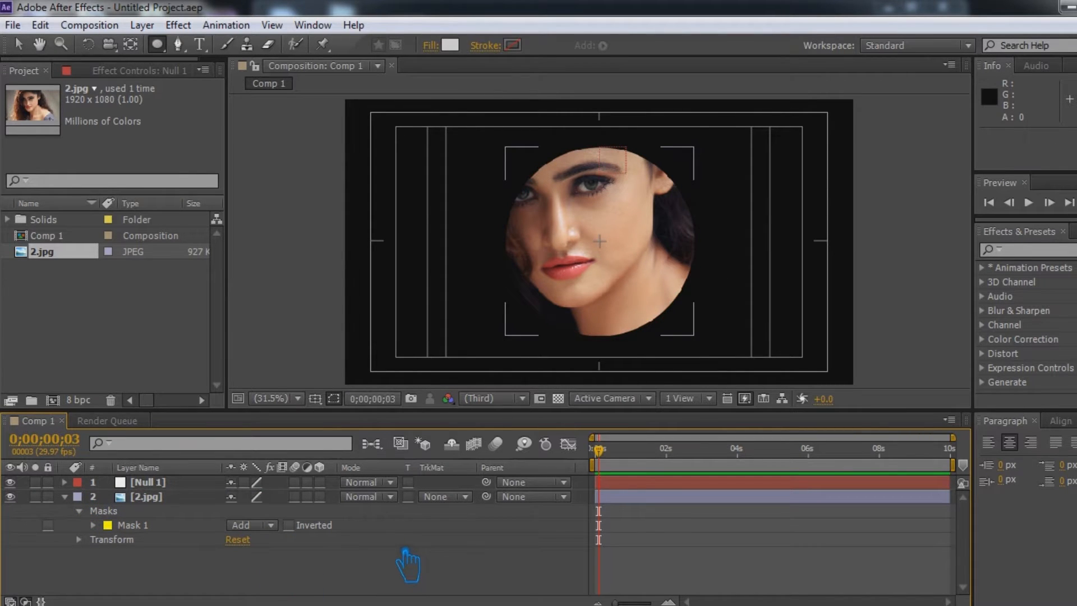
Create a new 1920 × 1080 px solid layer named "Optical Flare".
right_click(408, 564)
mouse_move(444, 363)
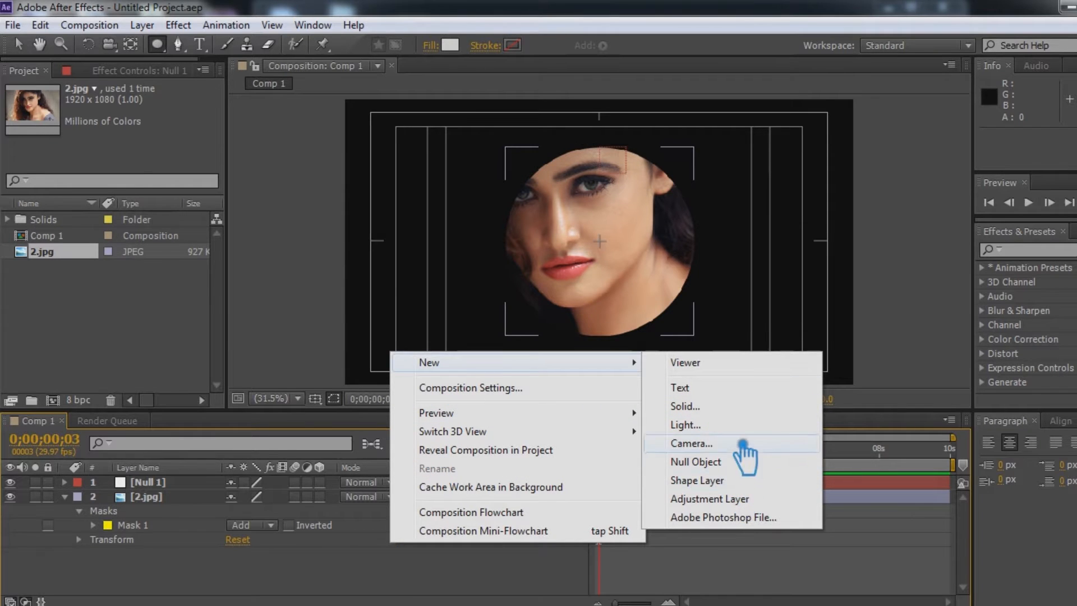
left_click(719, 408)
type("Optical ")
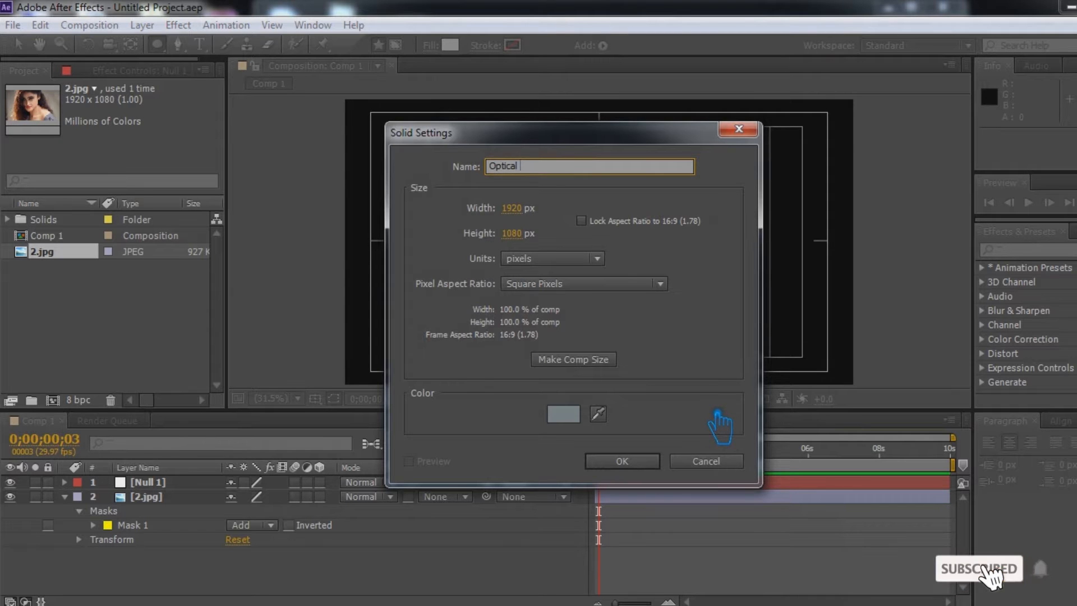
type("Flare")
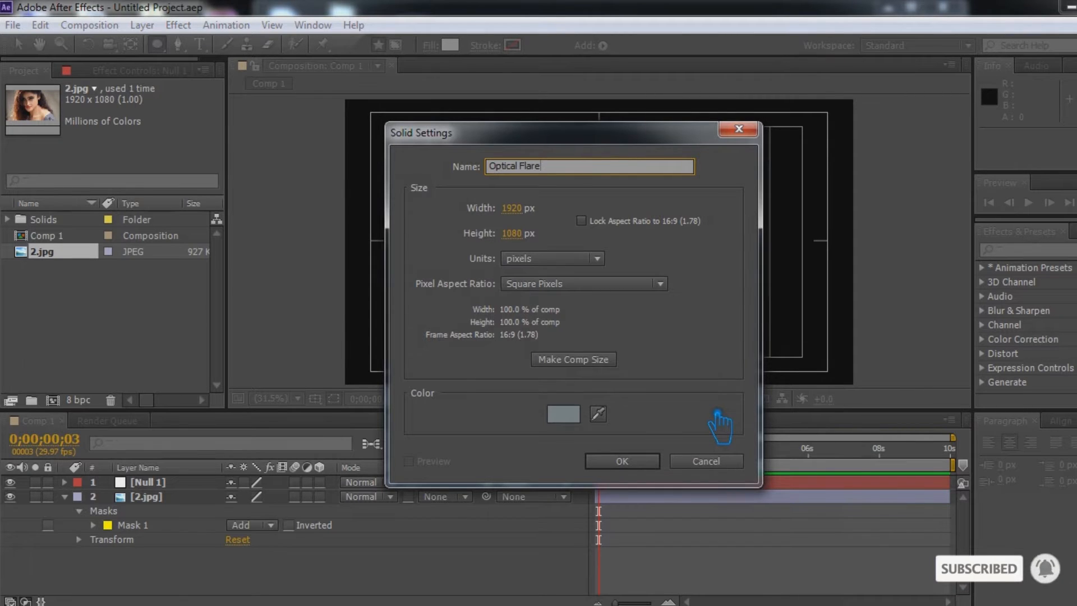
left_click(622, 460)
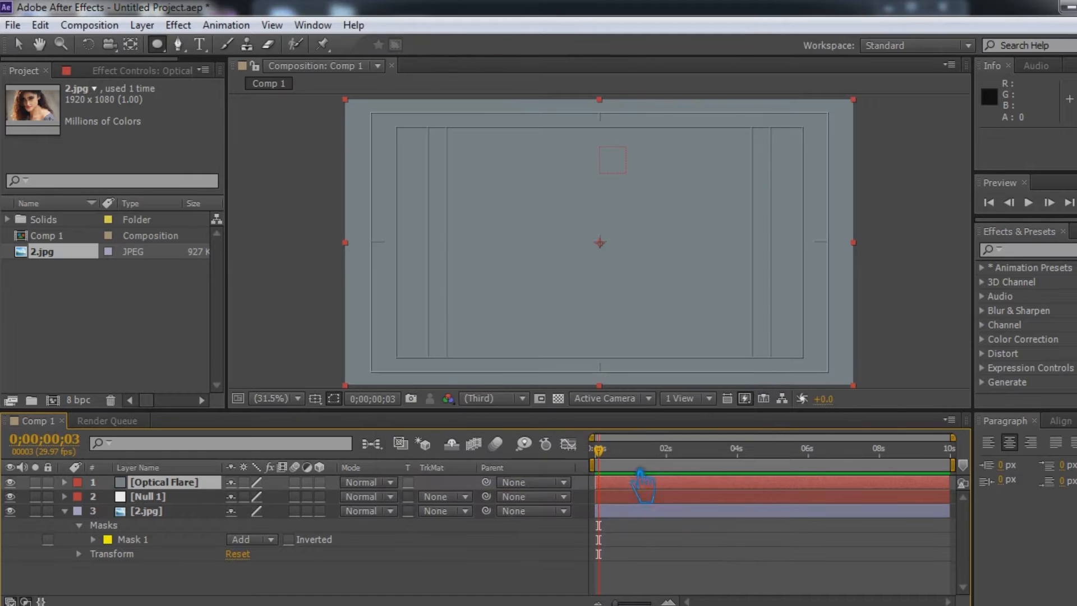
Search the effects for "opti" and try to apply Optical Flares to the new solid.
left_click(1047, 268)
type("opti")
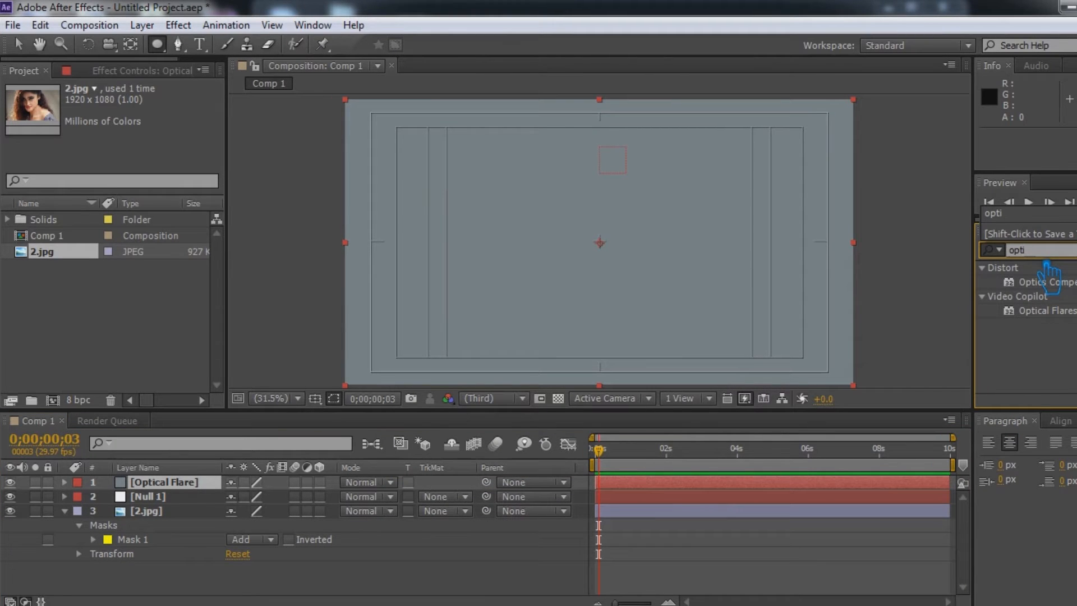
left_click_drag(1008, 307, 558, 274)
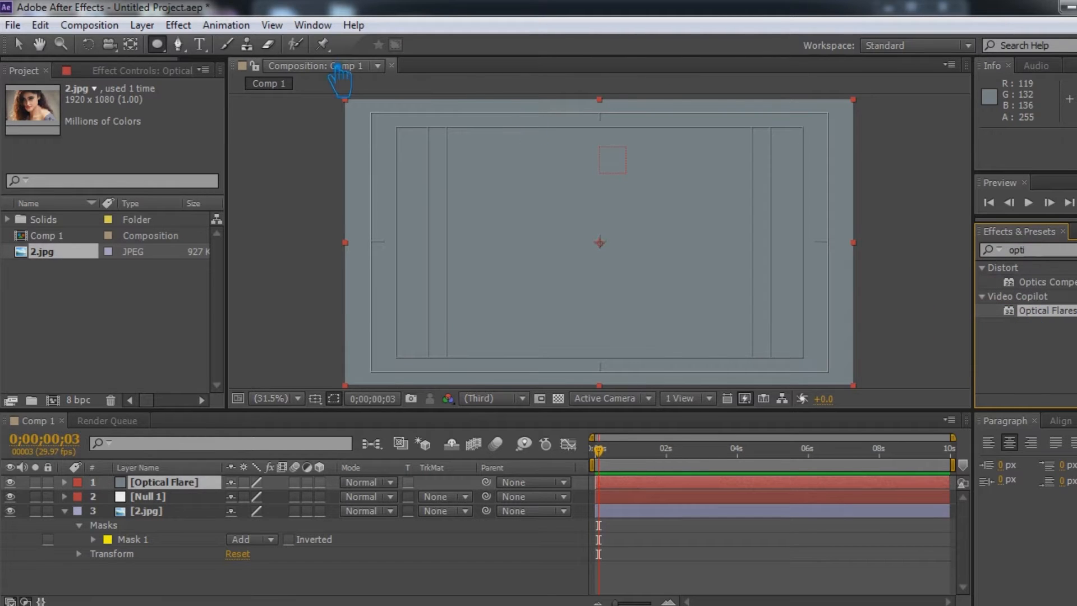
left_click(189, 26)
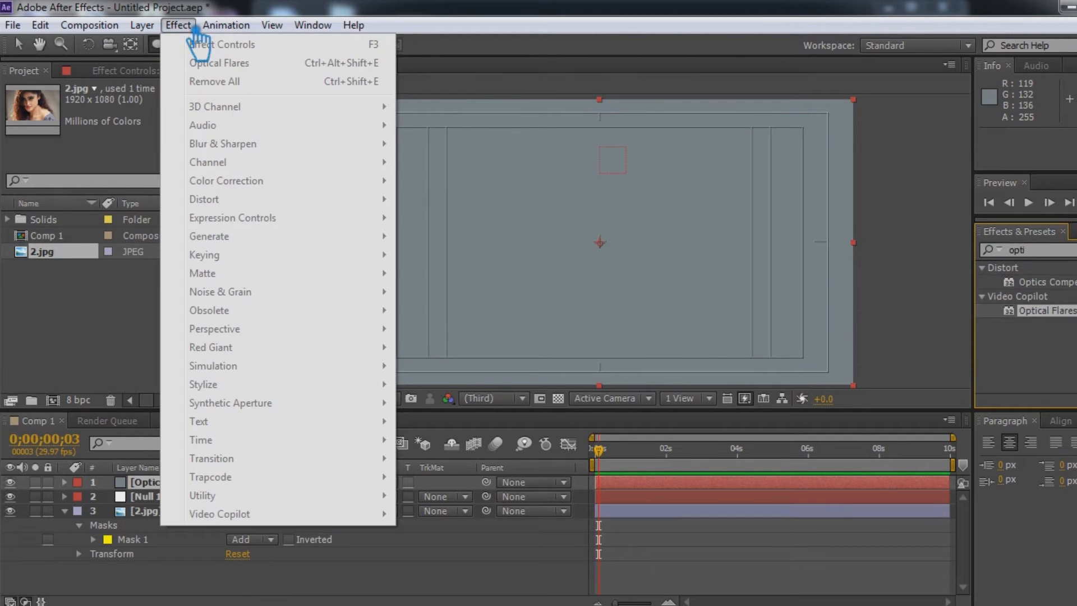
Apply the Video Copilot Optical Flares effect to the Optical Flare solid layer.
left_click(154, 485)
left_click(178, 24)
mouse_move(277, 514)
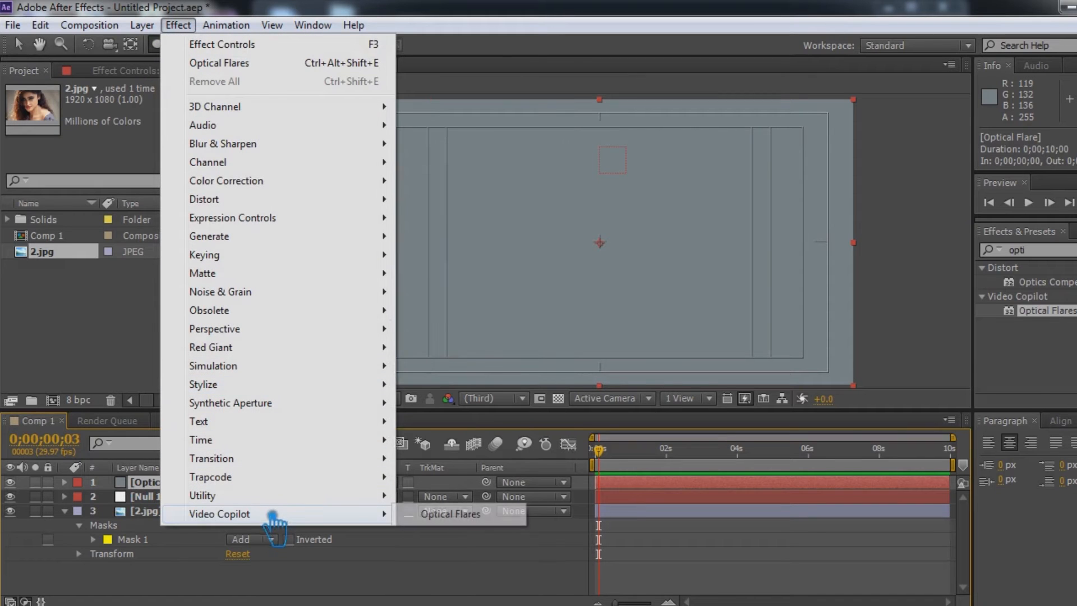
left_click(450, 514)
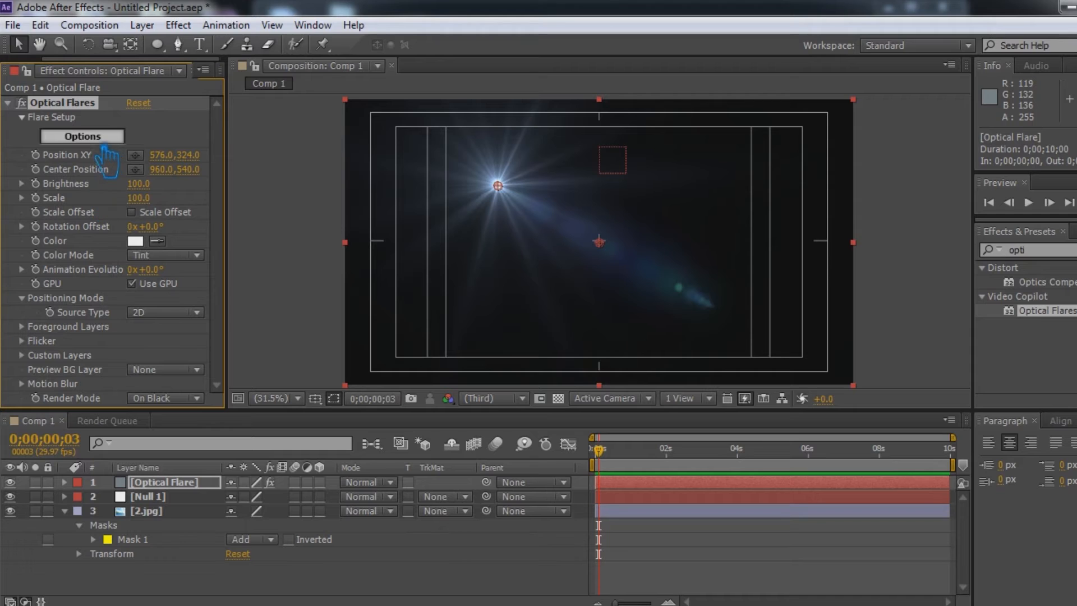
Open the Optical Flares options and add a Lens Orbs object to the flare.
left_click(104, 138)
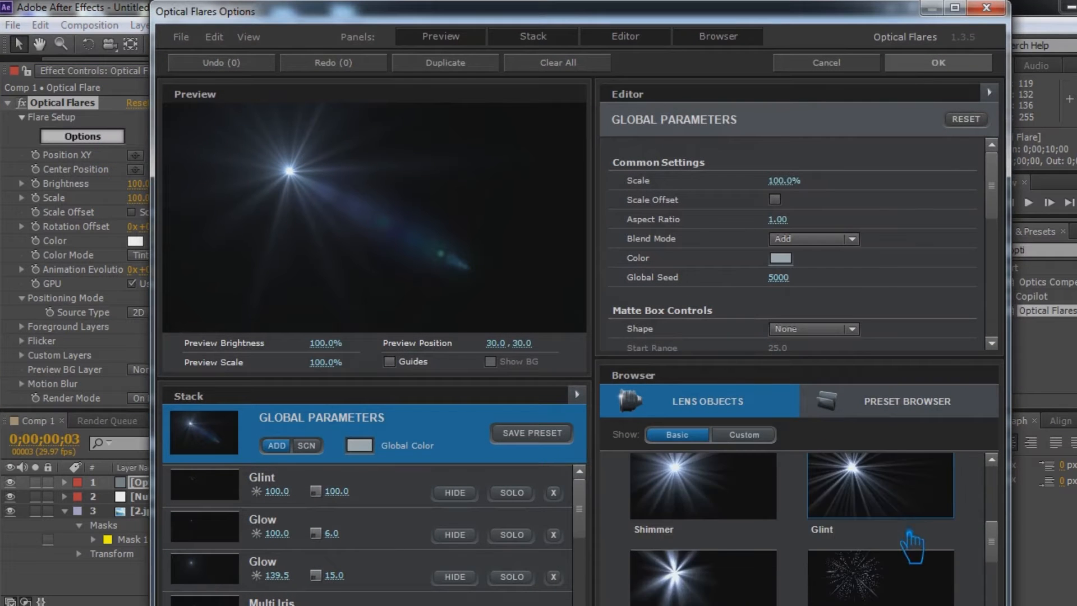
scroll(911, 547, "down", 3)
left_click(901, 559)
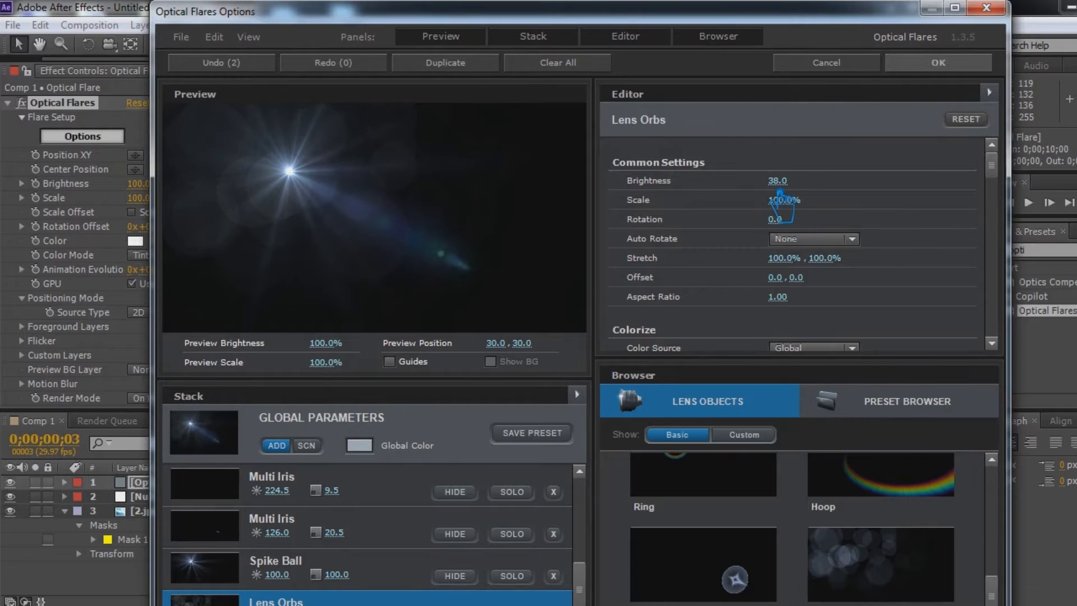
Set the Lens Orbs object's scale to 41% and its brightness to 43.5.
left_click_drag(800, 191, 773, 190)
left_click_drag(799, 210, 715, 210)
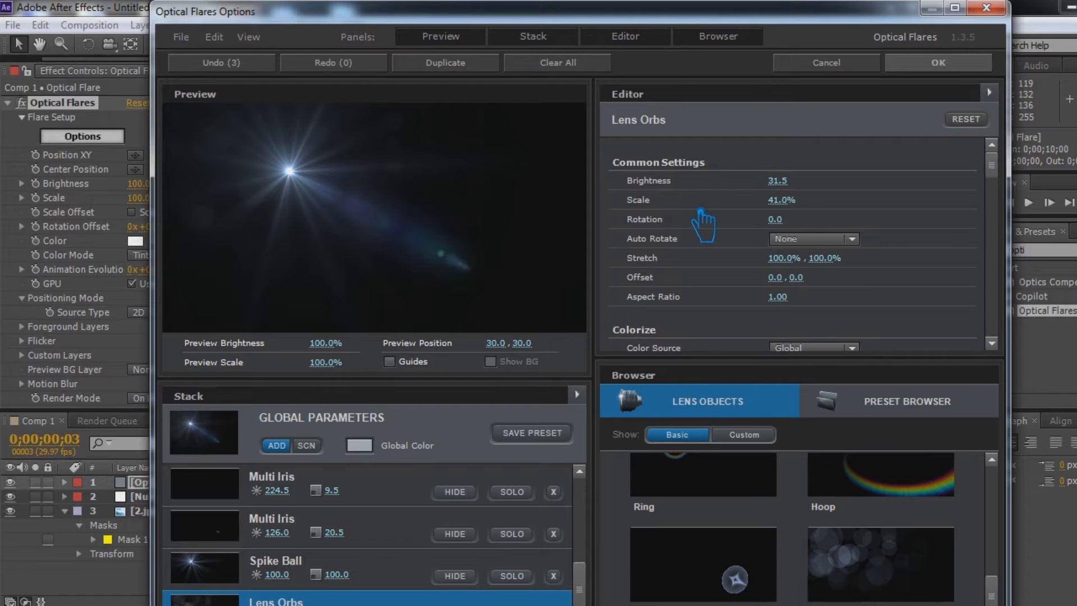
left_click_drag(793, 183, 770, 198)
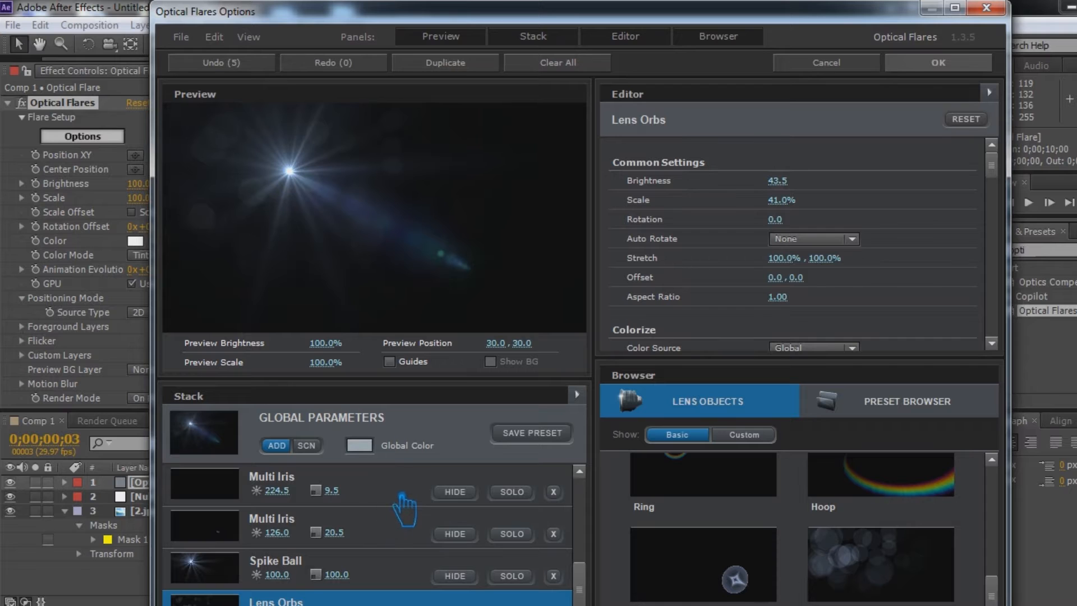
Set the flare's global colour to bright blue, hex 4CC0FE.
left_click(375, 455)
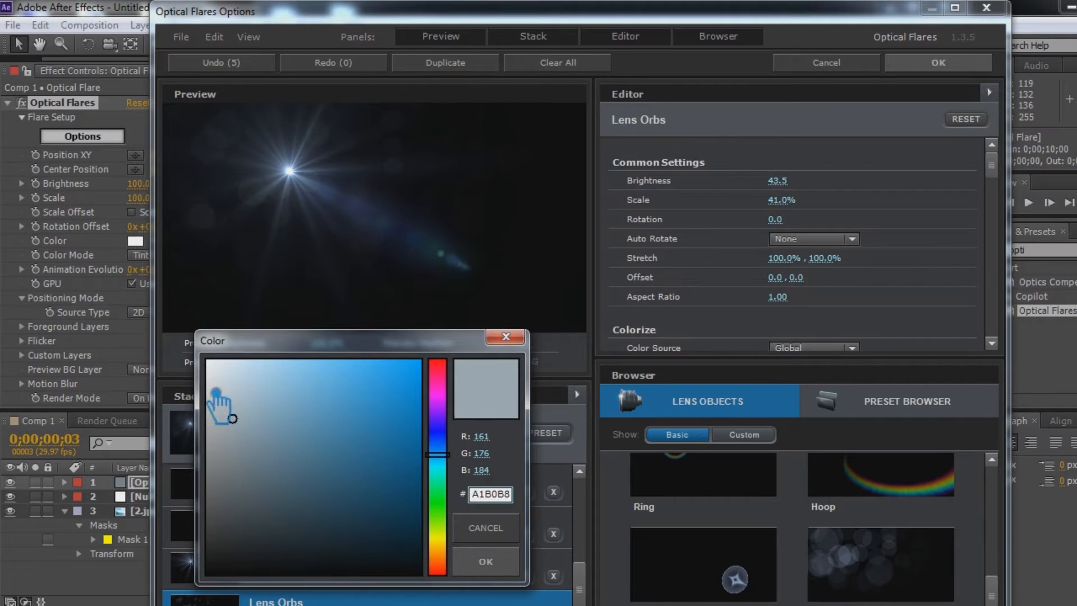
mouse_move(374, 479)
left_mouse_down()
mouse_move(336, 454)
mouse_move(334, 437)
mouse_move(356, 359)
left_mouse_up()
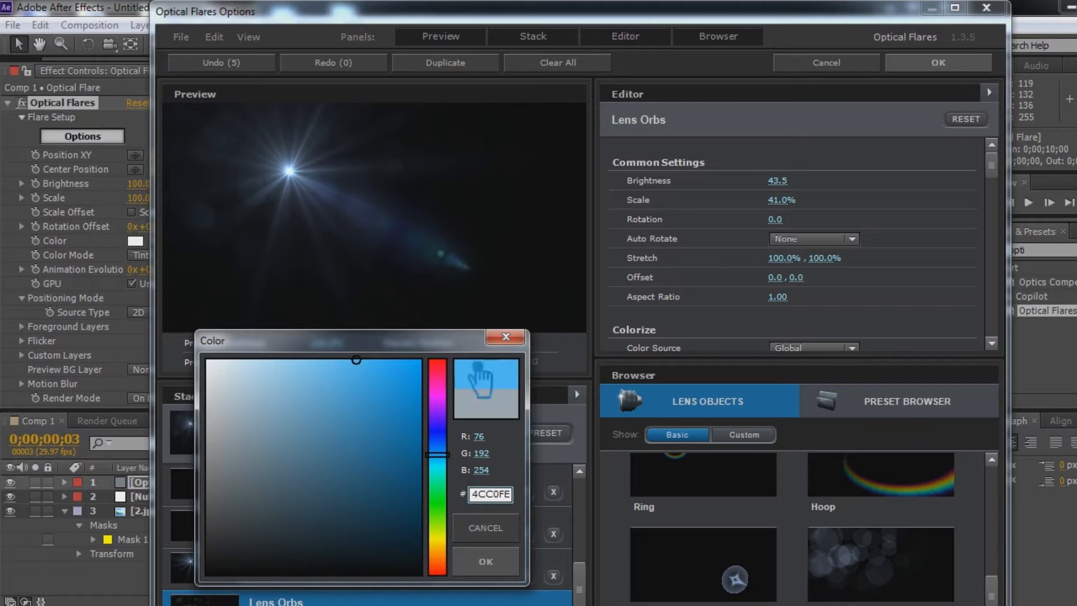
left_click(485, 561)
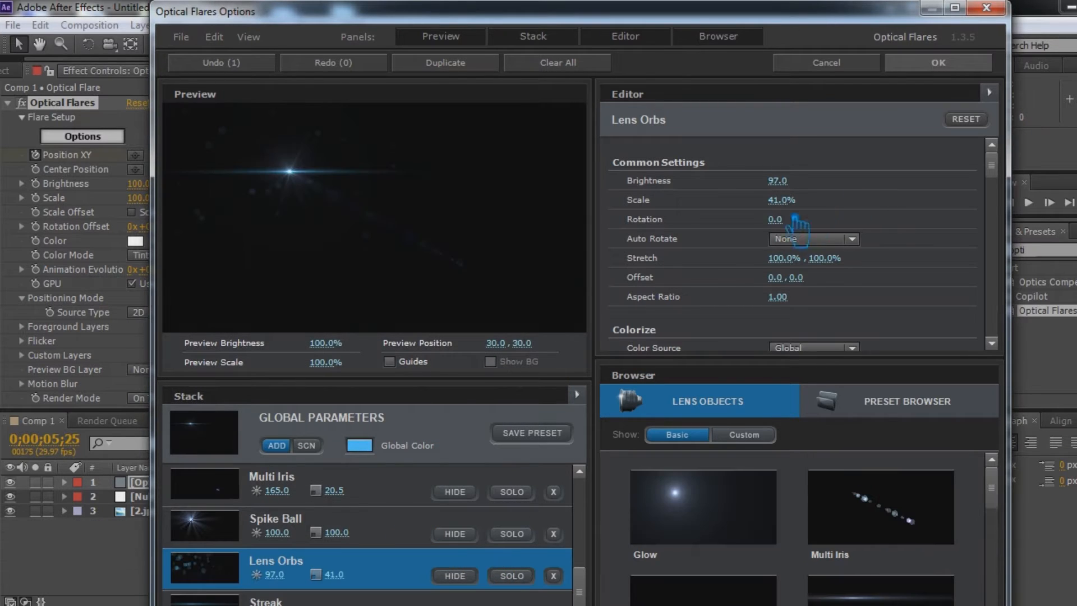
Set the flare's global scale to 38.5% and apply the flare settings.
left_click(336, 435)
left_click_drag(801, 187, 808, 187)
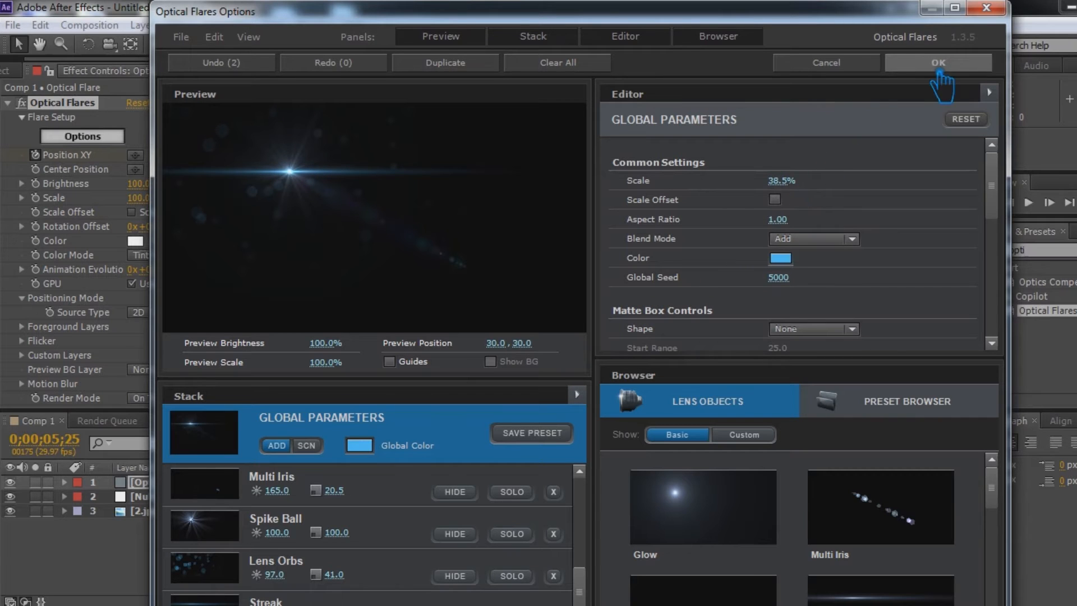
left_click(938, 62)
Save the project and play a RAM preview of the flare moving around the masked photo.
key("ctrl+s")
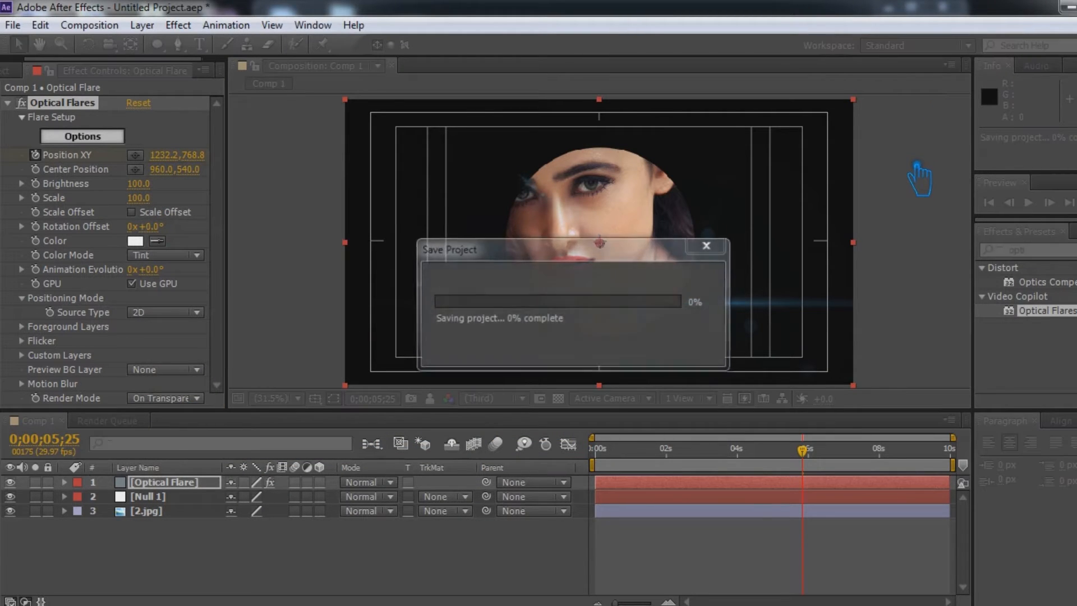
left_click(929, 191)
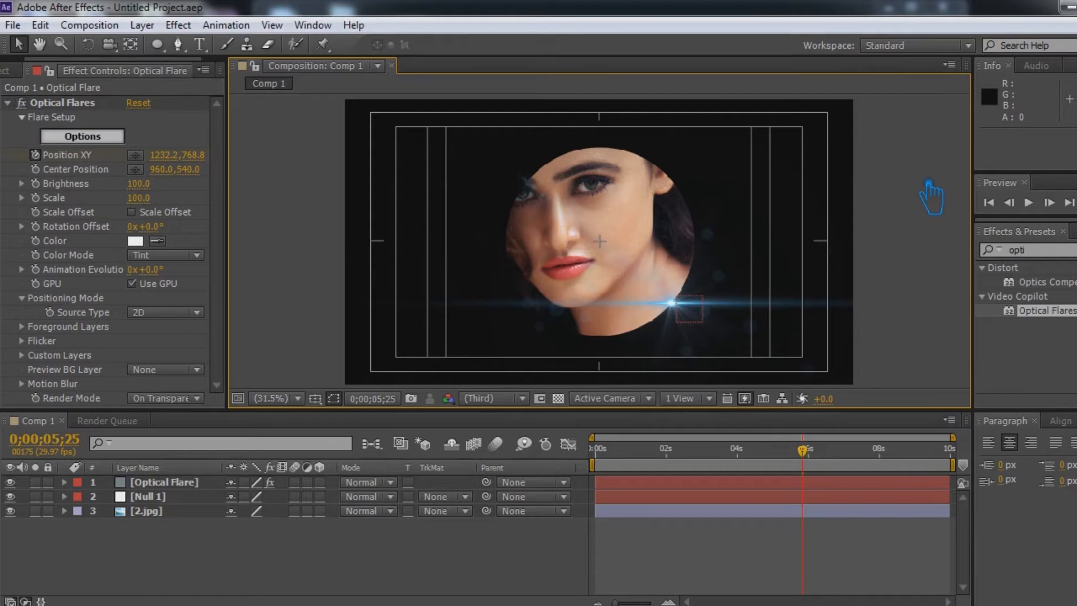
key("KP_0")
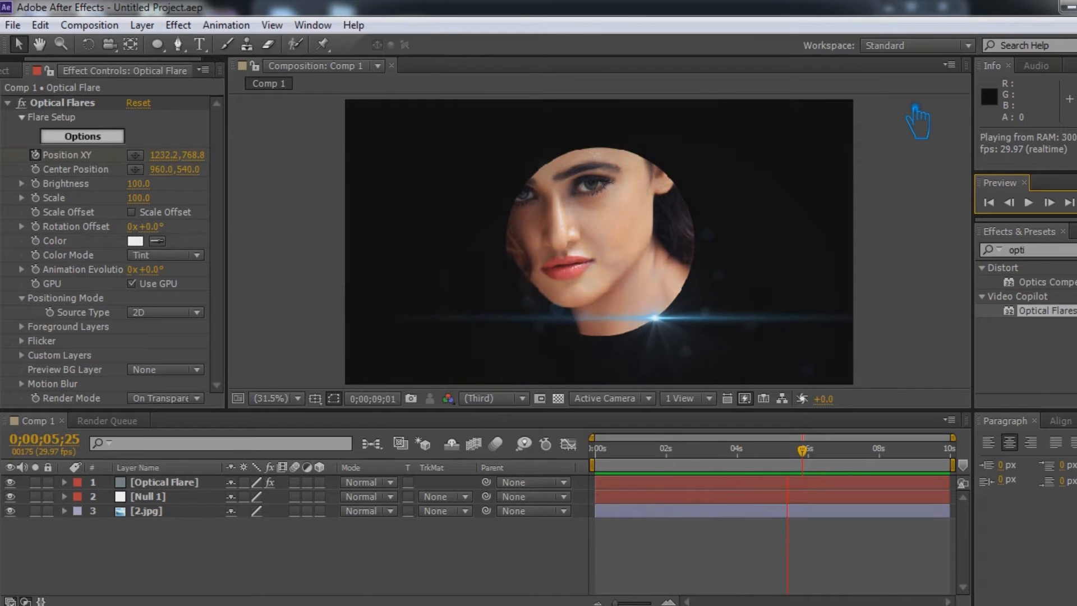
Increase the flare's global scale and apply the change.
left_click(103, 138)
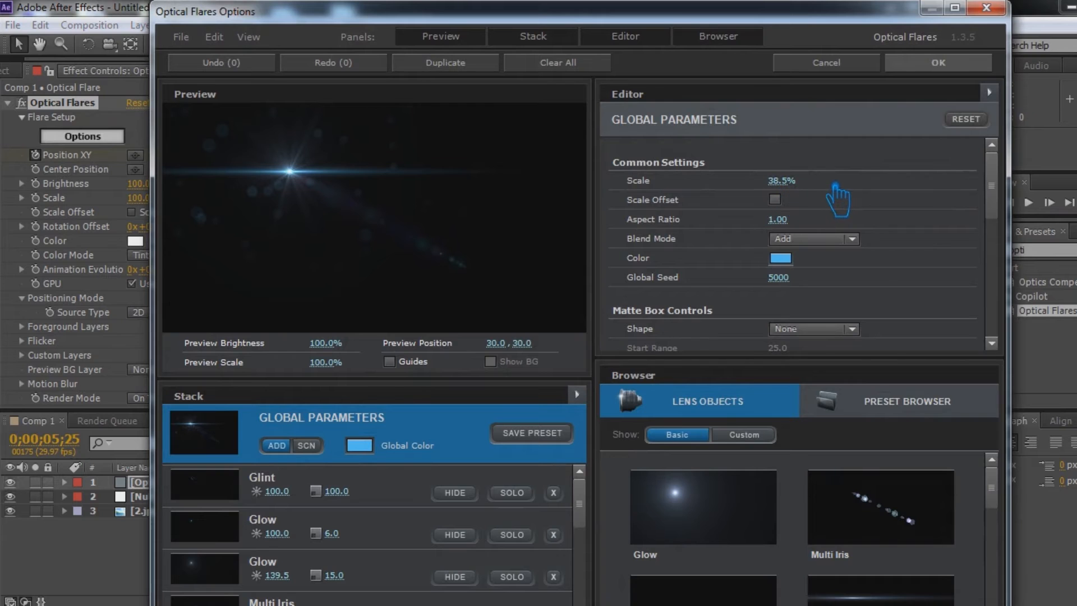
left_click_drag(796, 190, 847, 186)
left_click(939, 63)
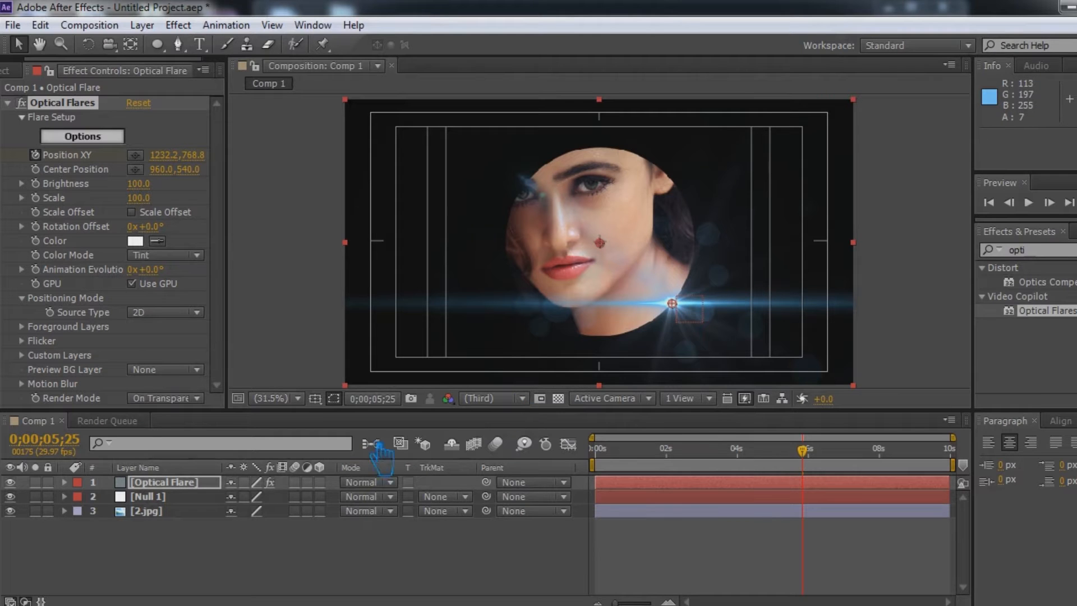
Set the flare's global scale to 50%, and save and preview the composition.
left_click(90, 138)
left_click(793, 183)
type("50")
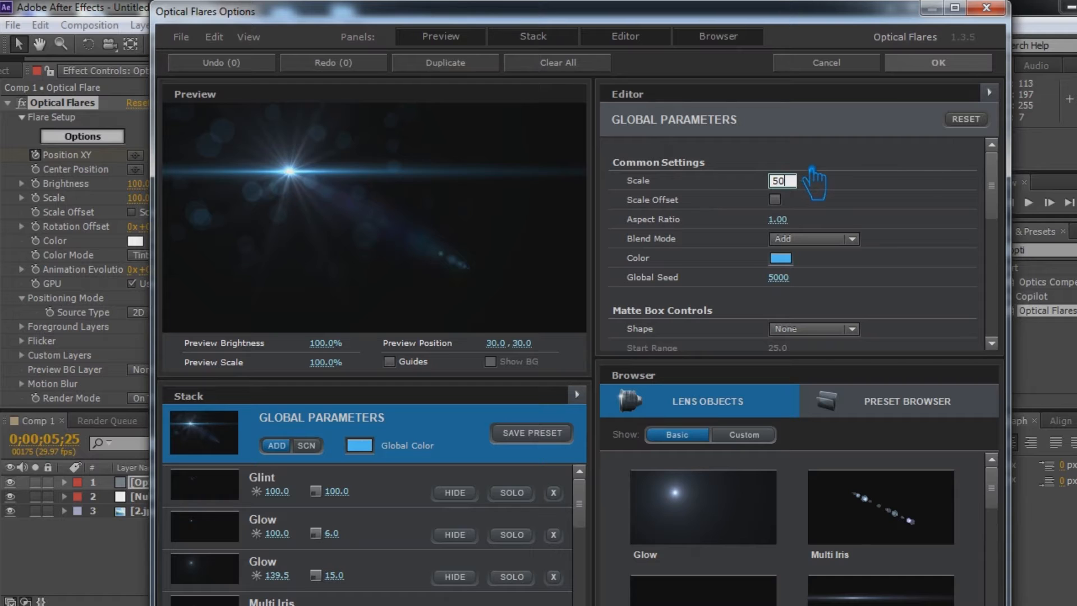
key("Return")
left_click(938, 62)
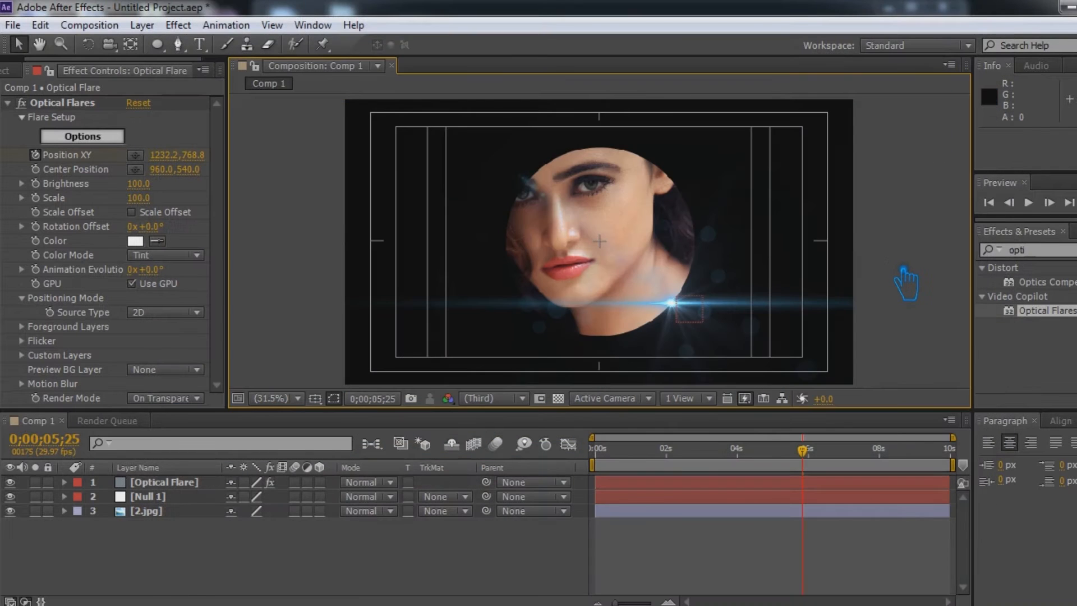
key("ctrl+s")
key("KP_0")
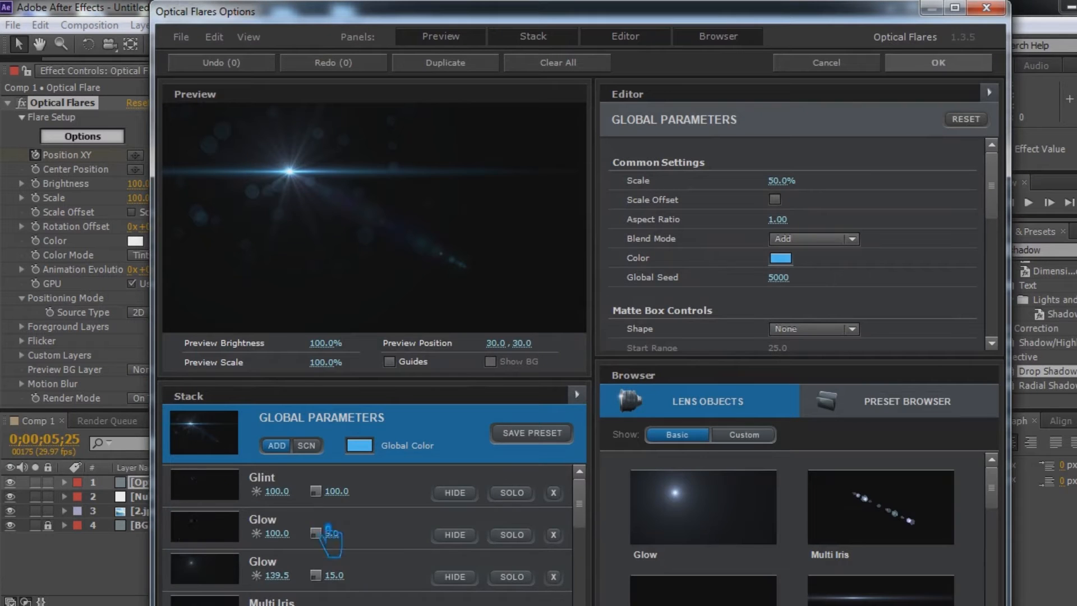
Raise the Lens Orbs object's brightness to 217.5 in the flare options and apply it.
scroll(331, 538, "down", 3)
left_click(224, 569)
left_click_drag(802, 187, 858, 199)
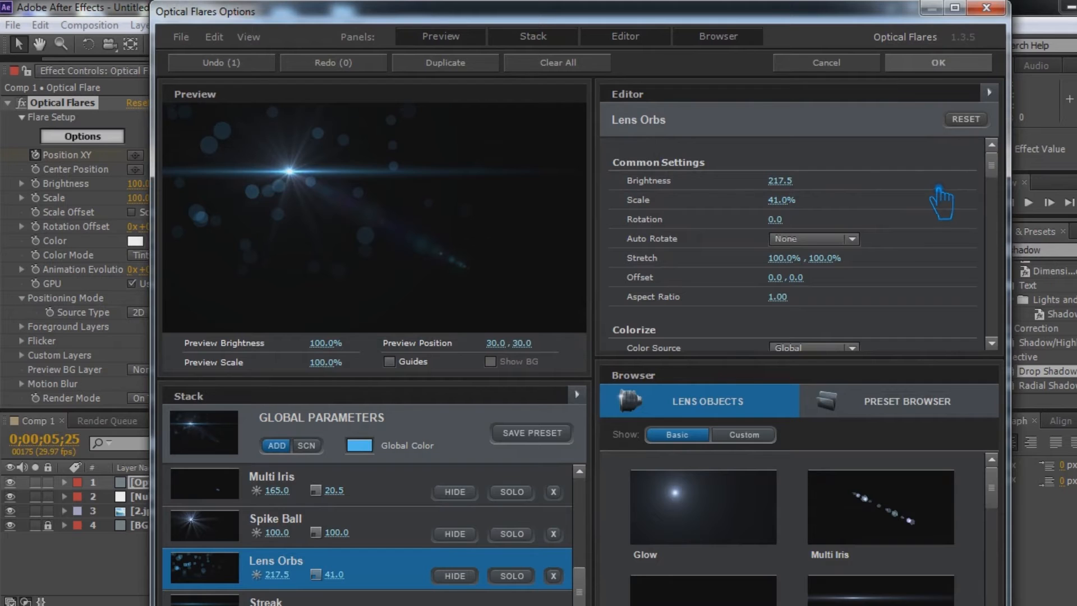
left_click(957, 64)
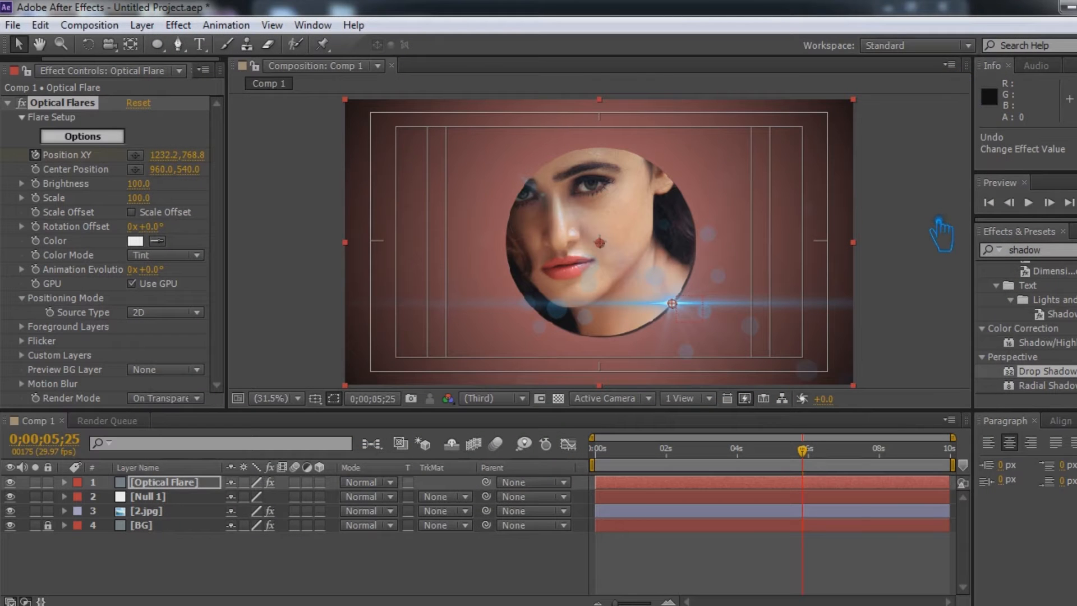
Save the project and preview the composition with the brighter lens orbs.
key("ctrl+s")
key("KP_0")
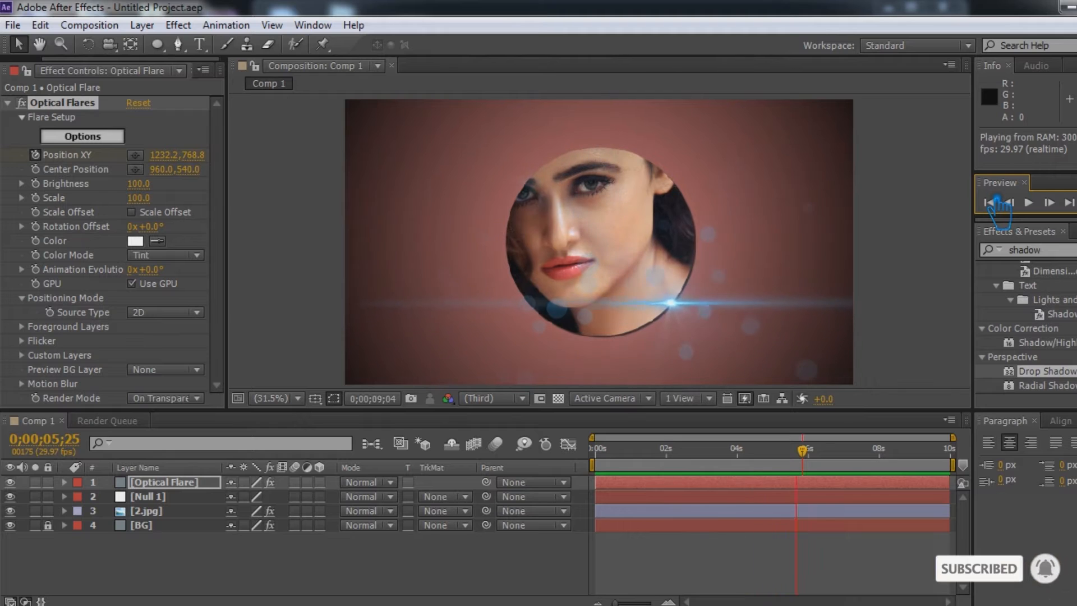
key("space")
left_click_drag(1019, 312, 671, 514)
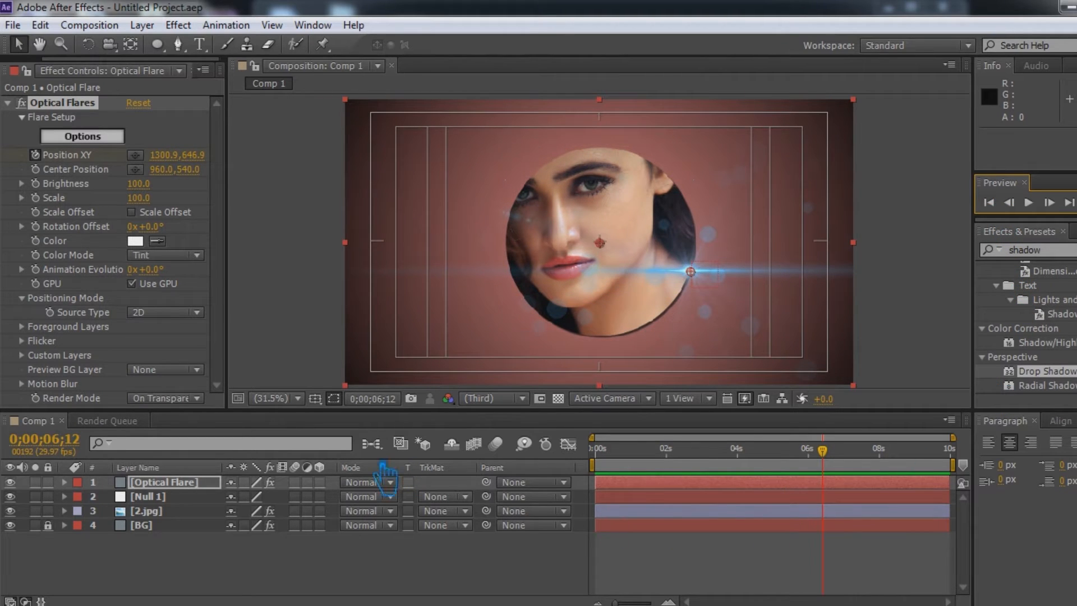
With no layer selected, draw a circle shape centred on the photo, slightly larger than its circular mask.
left_click(157, 44)
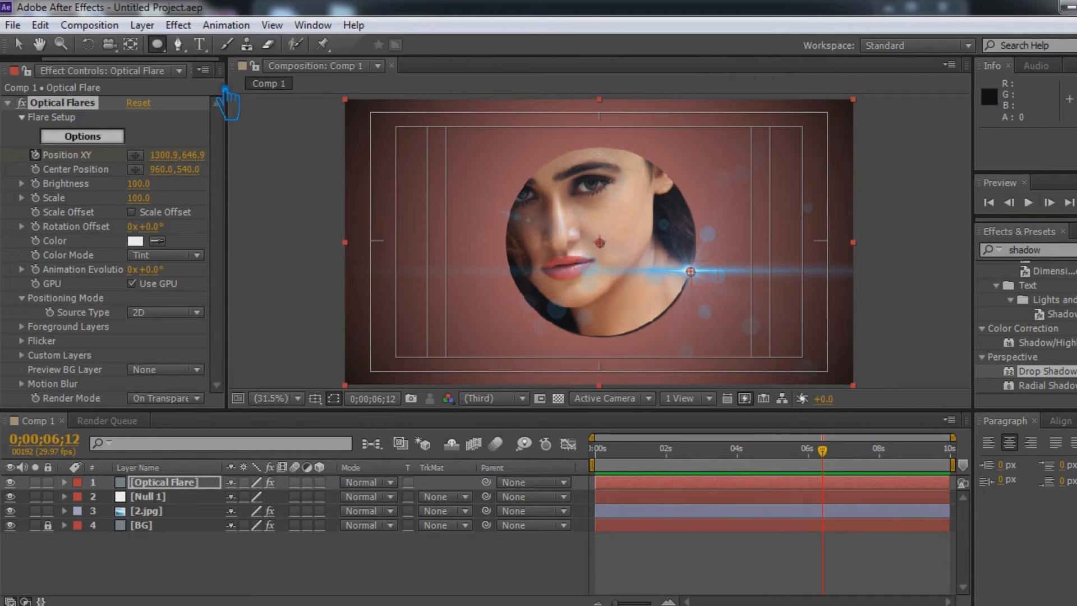
left_click(281, 578)
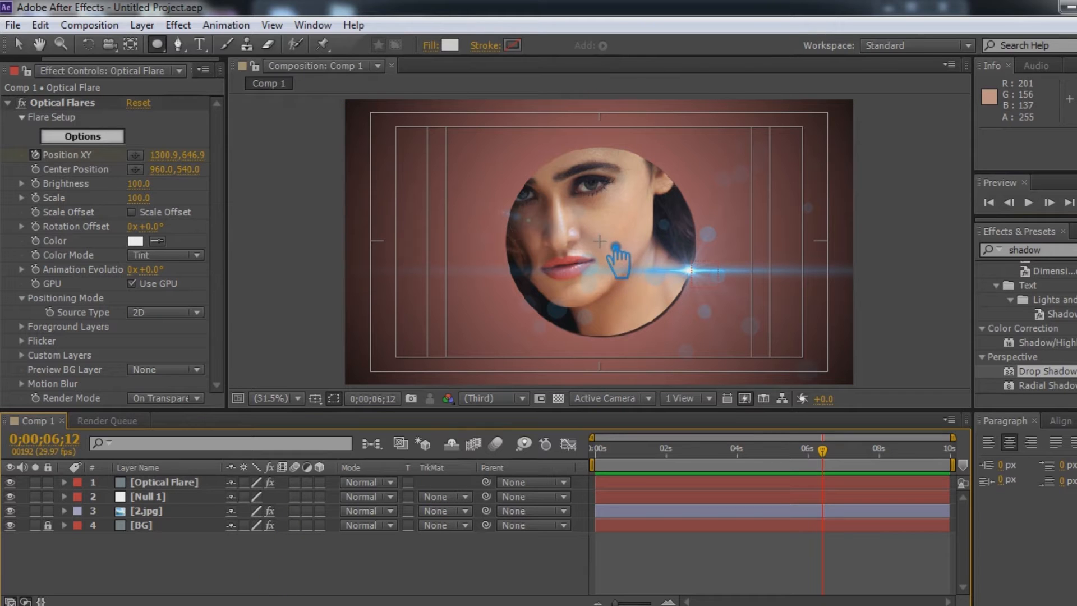
mouse_move(599, 242)
left_mouse_down()
mouse_move(638, 286)
mouse_move(720, 328)
left_mouse_up()
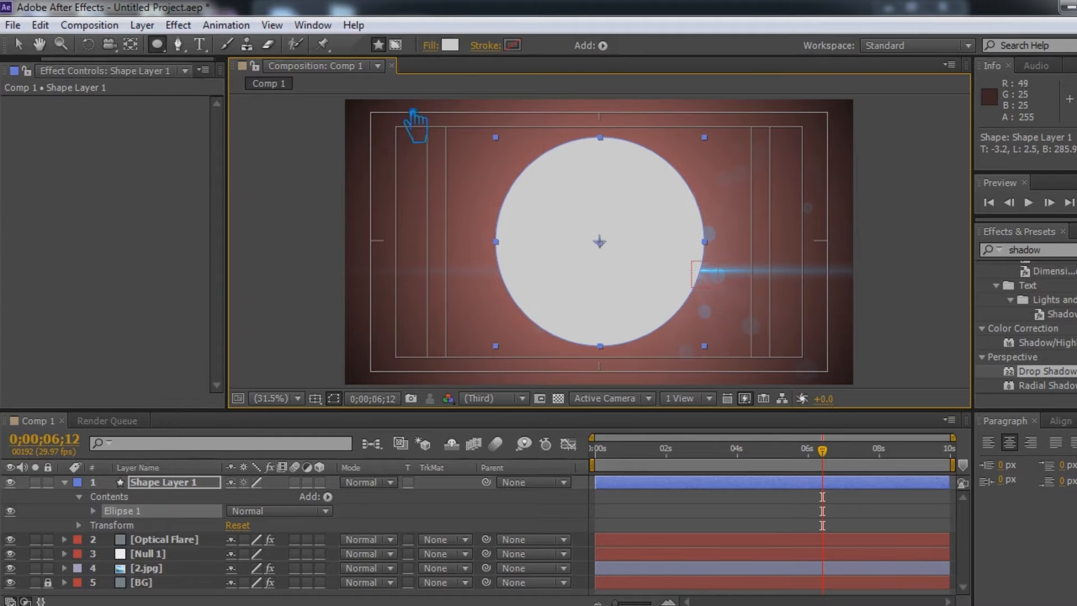
Set the circle shape's fill to None.
left_click(431, 44)
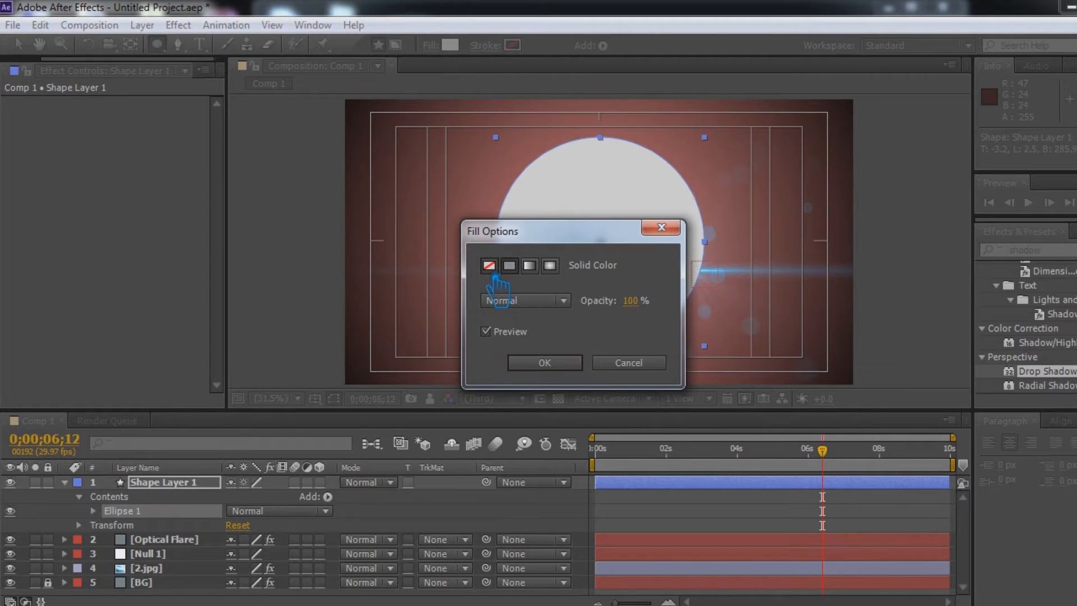
left_click(489, 264)
left_click(552, 365)
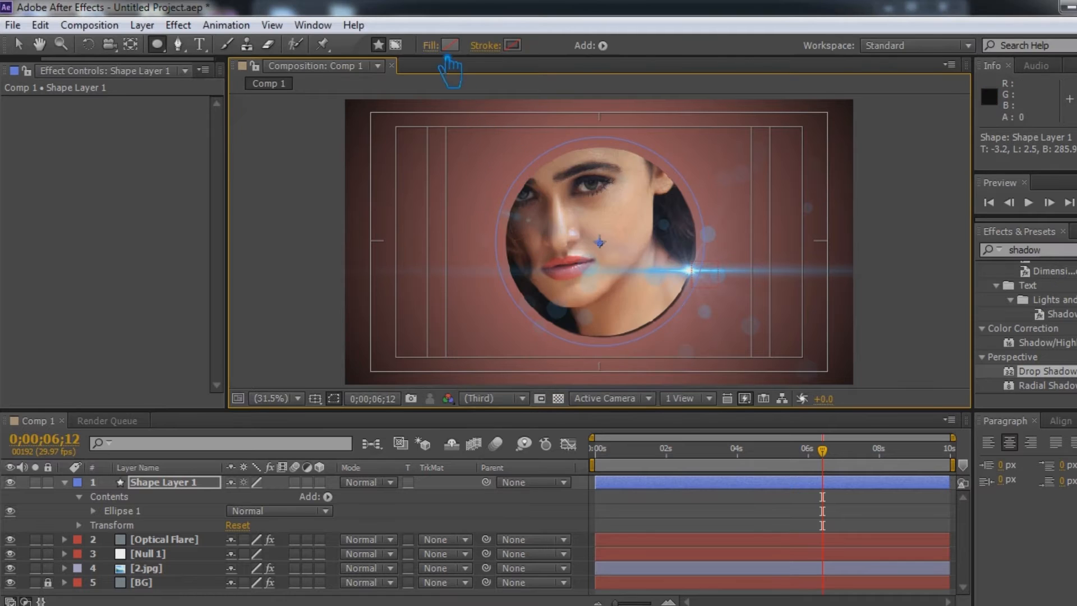
Give the circle shape a solid-colour stroke 10 px wide.
left_click(486, 46)
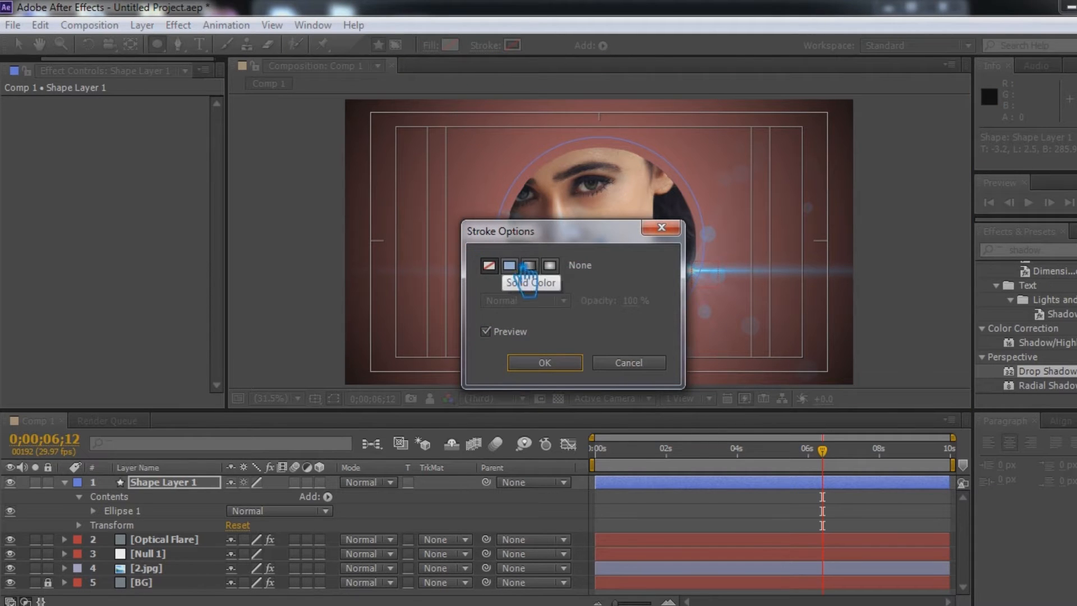
left_click(551, 362)
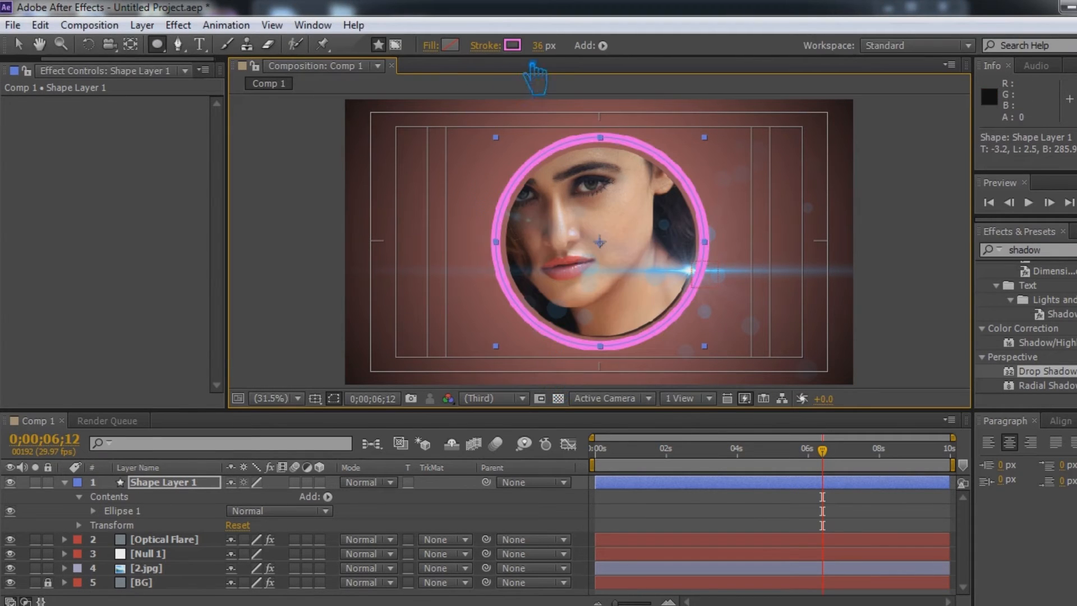
mouse_move(557, 54)
left_mouse_down()
mouse_move(519, 63)
mouse_move(560, 55)
left_mouse_up()
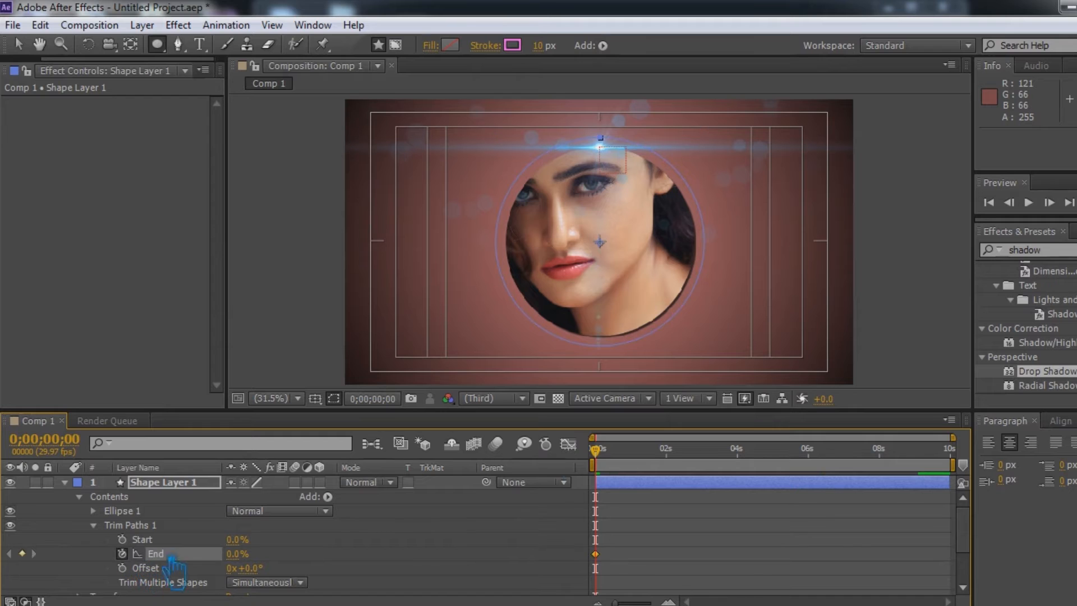
Return to the composition start and undo the Trim Paths End keyframe and its value change.
left_click(607, 449)
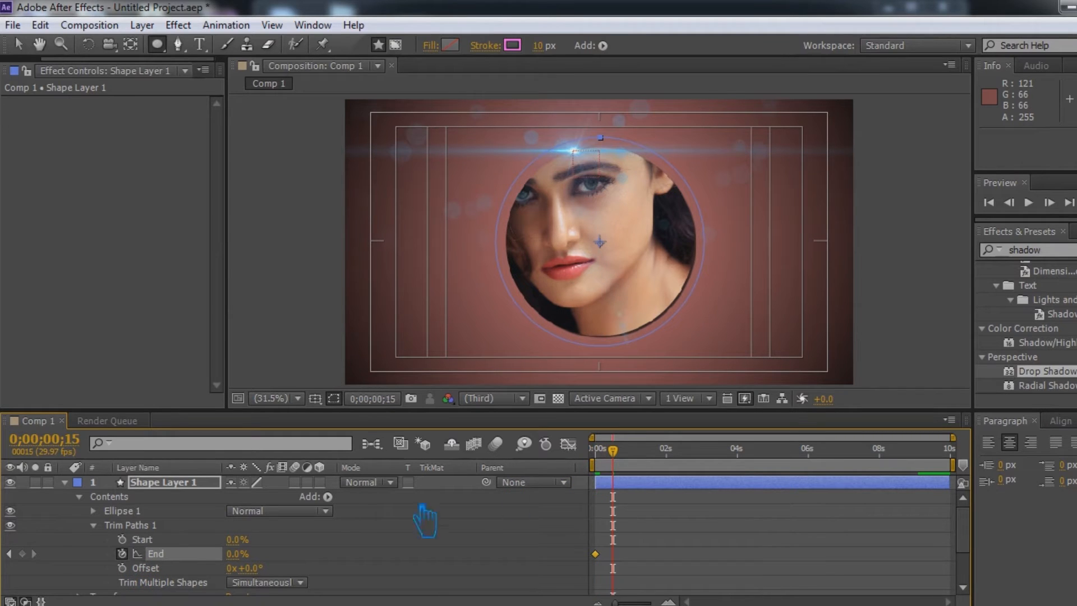
key("Home")
key("ctrl+z")
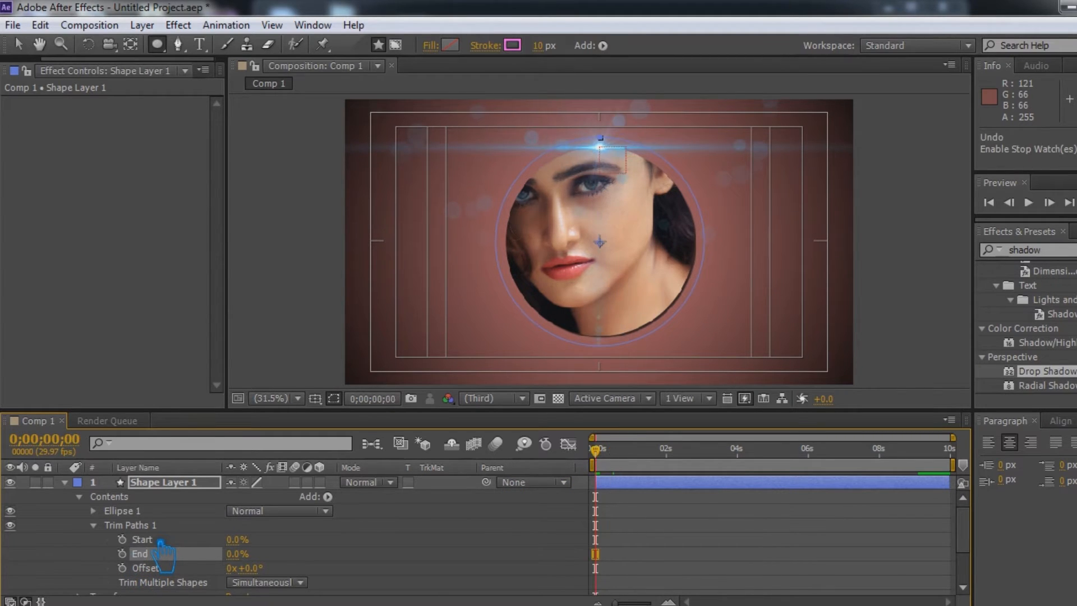
key("ctrl+z")
Keyframe the Trim Paths End at 100% at 0;00;00;00 and add a Start keyframe at 0;00;00;13.
left_click(123, 554)
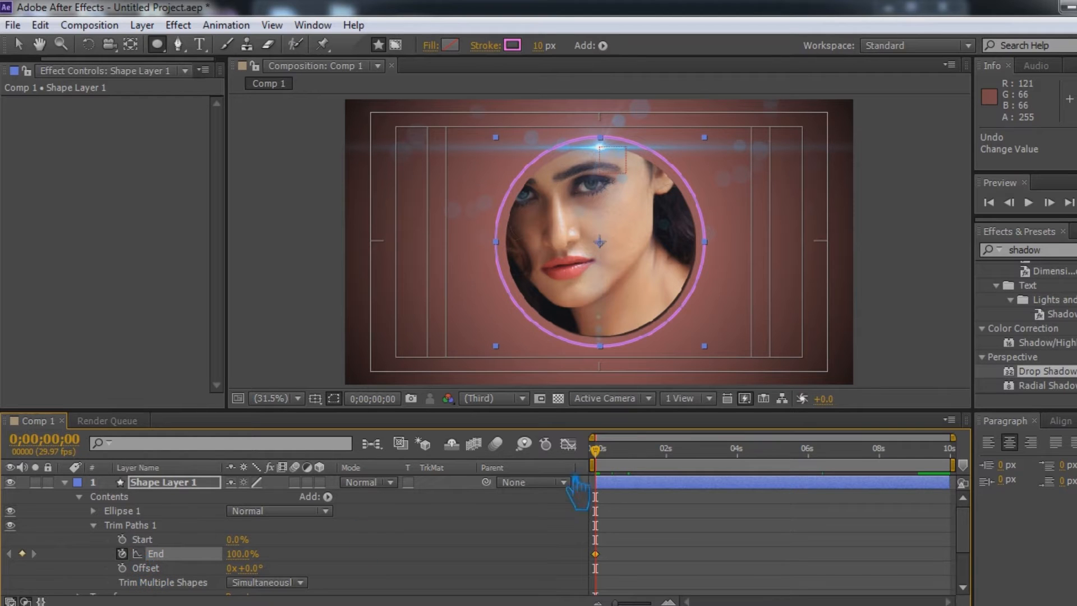
left_click(611, 451)
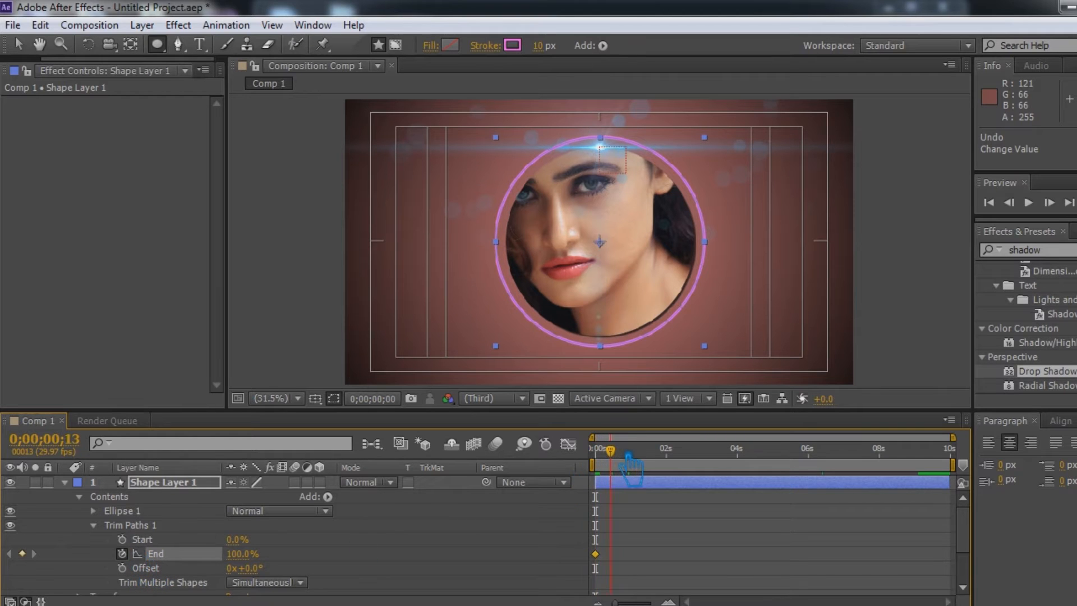
left_click(123, 539)
left_click_drag(626, 452, 665, 456)
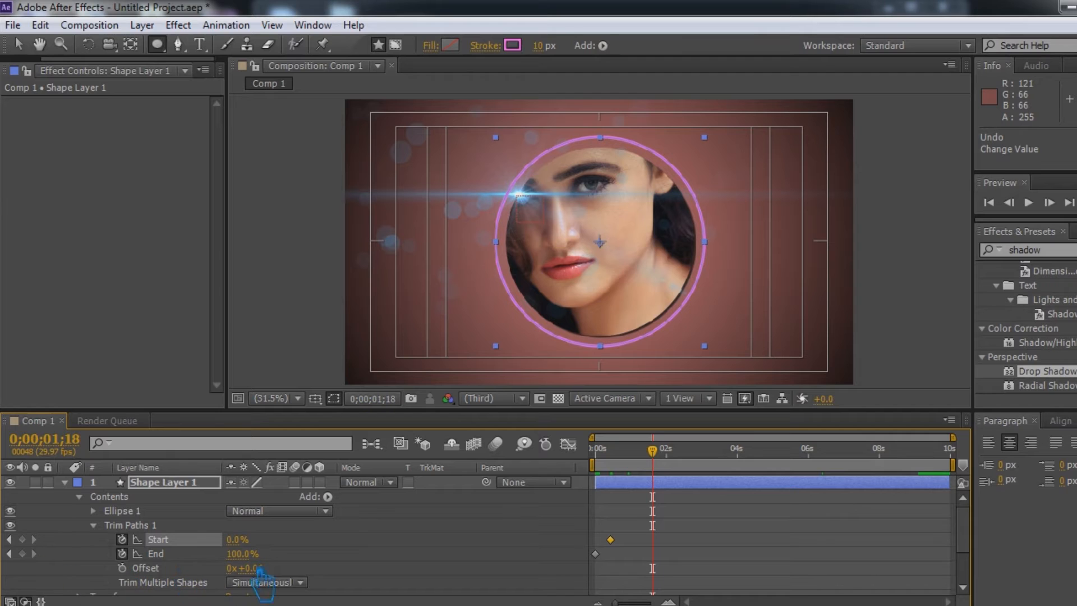
left_click_drag(250, 556, 119, 587)
left_click_drag(668, 452, 689, 453)
left_click_drag(247, 542, 452, 549)
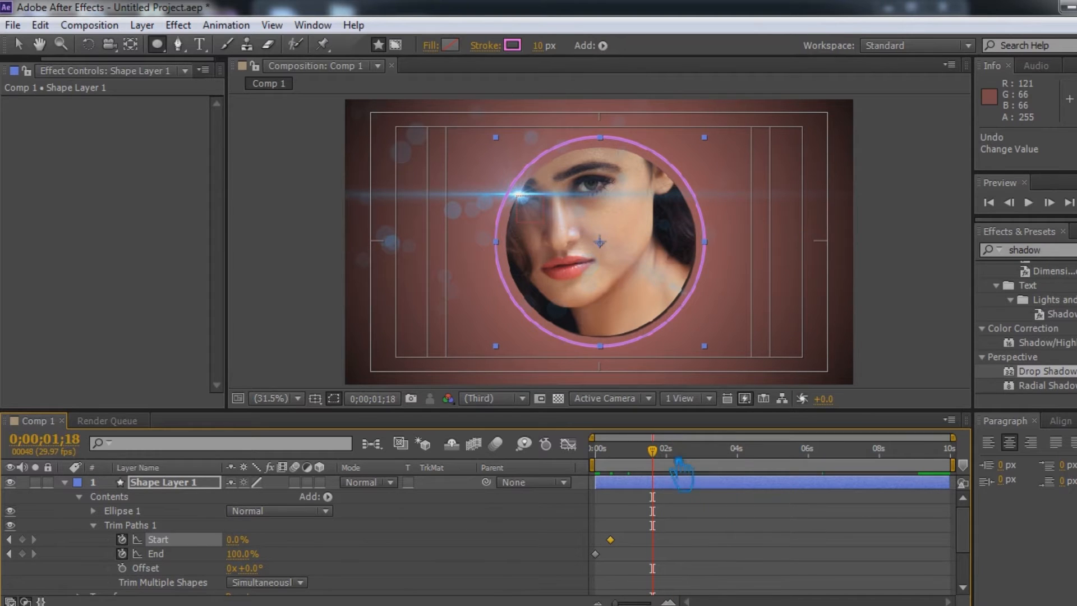
Set the Trim Paths Start to 100% at 0;00;00;13 and to 0% at 0;00;02;07.
left_click_drag(653, 451, 611, 453)
left_click_drag(249, 541, 575, 523)
left_click_drag(611, 452, 687, 457)
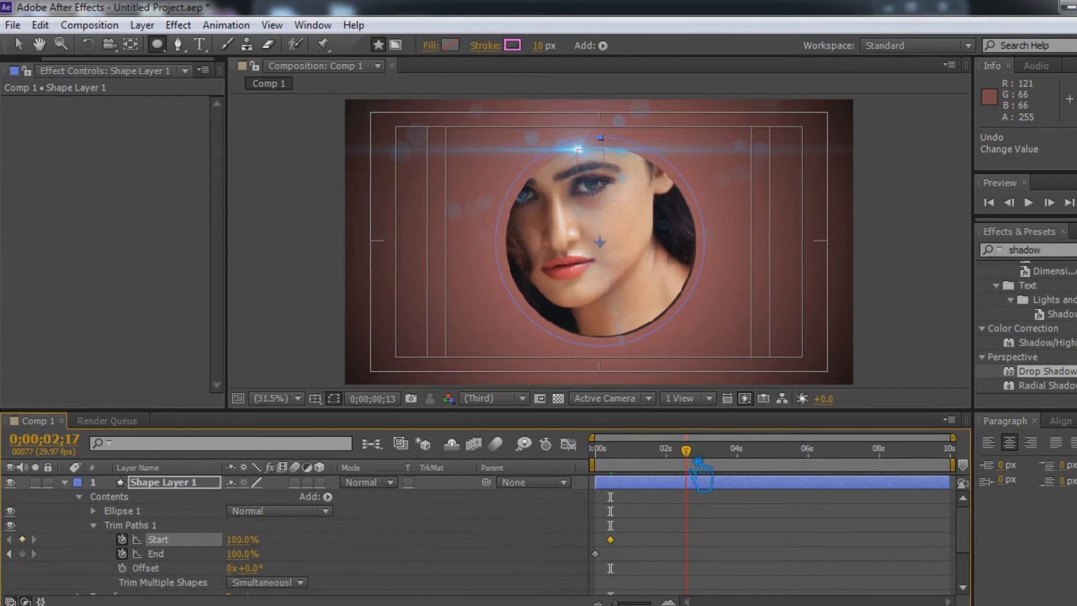
left_click_drag(689, 452, 674, 452)
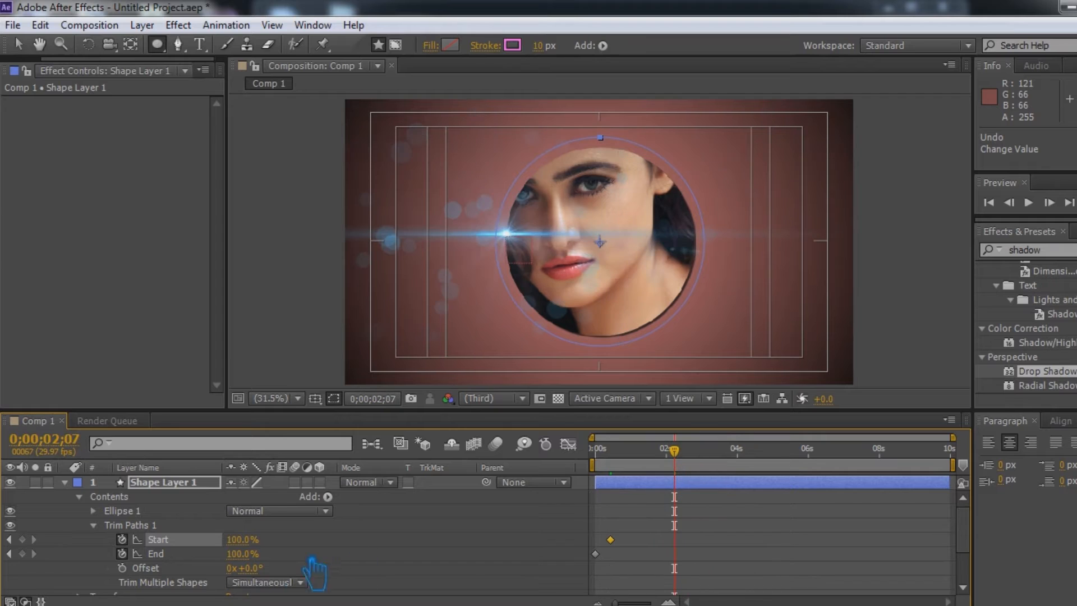
left_click_drag(251, 542, 135, 550)
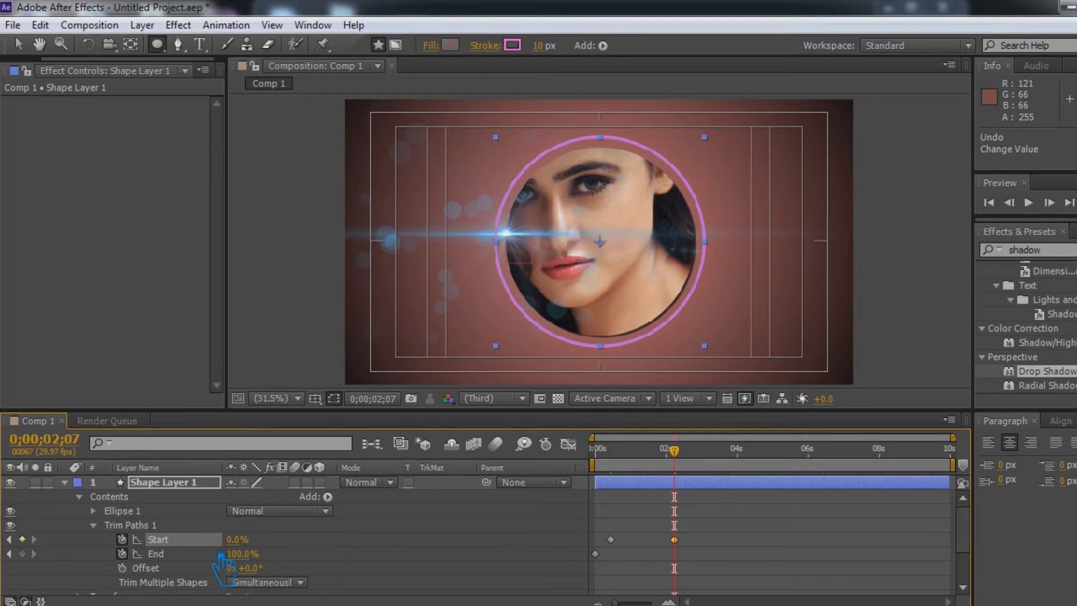
Keyframe the Trim Paths End at 0% and move that keyframe slightly earlier than the last Start keyframe.
left_click_drag(249, 557, 63, 561)
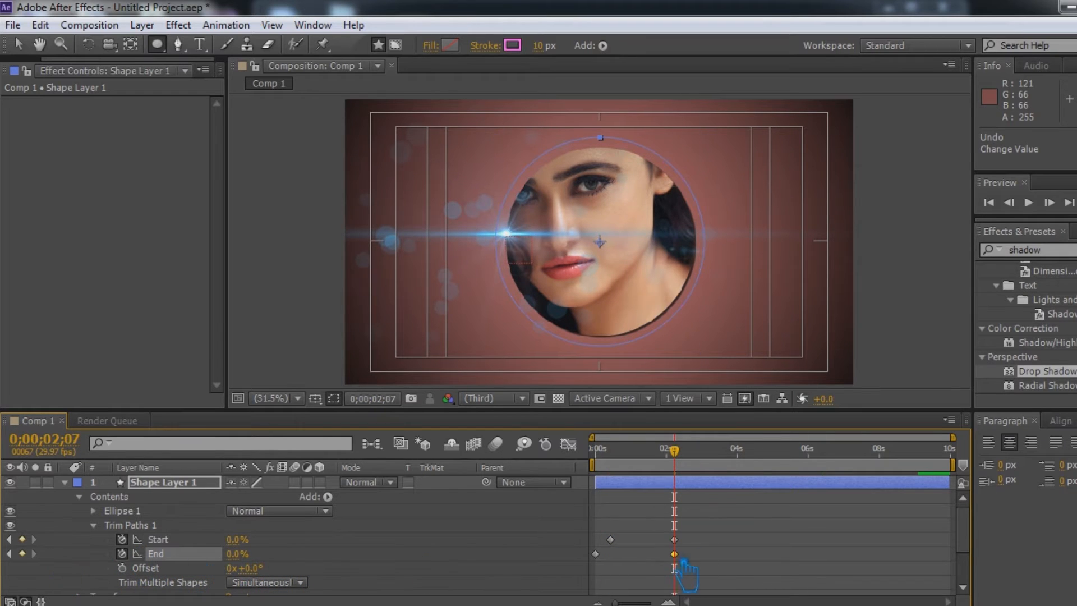
left_click_drag(683, 561, 676, 567)
left_click(630, 465)
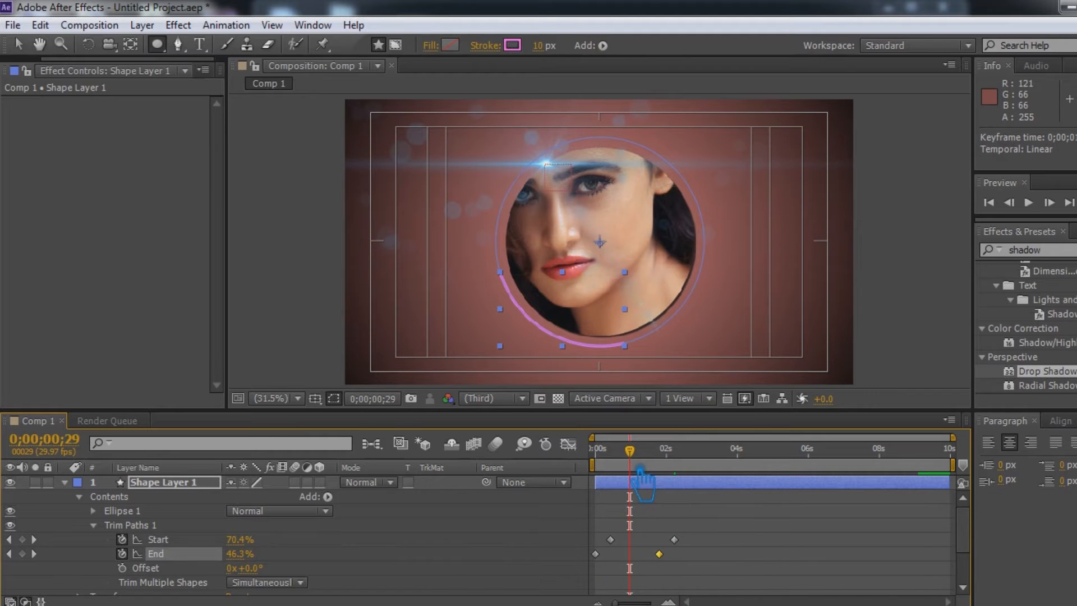
Save the project and play a RAM preview of the ring's Trim Paths animation up to about 0;00;02;09.
key("ctrl+s")
left_click(740, 550)
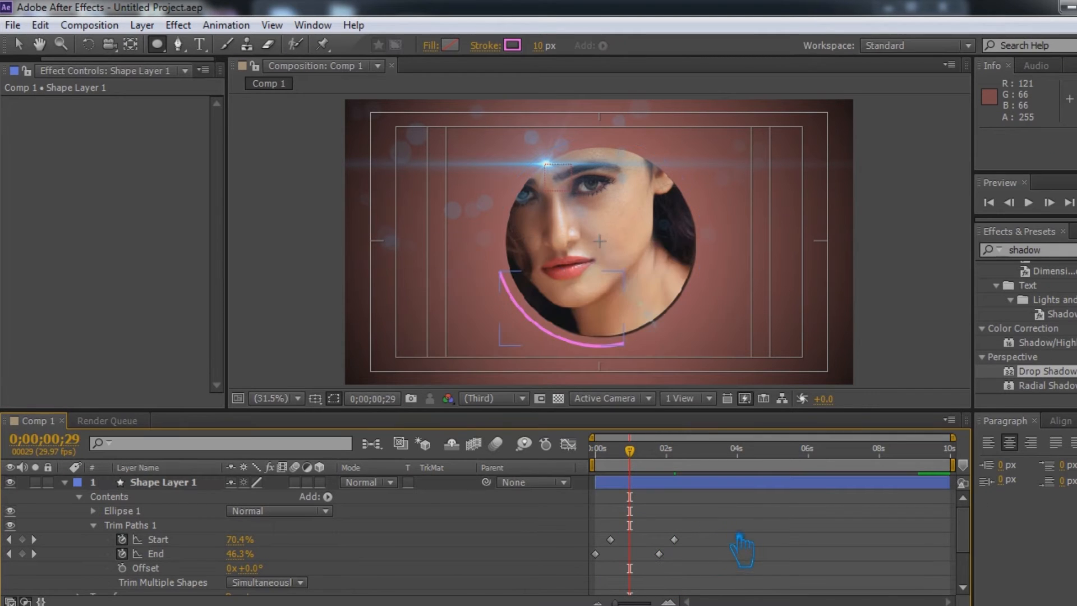
key("KP_0")
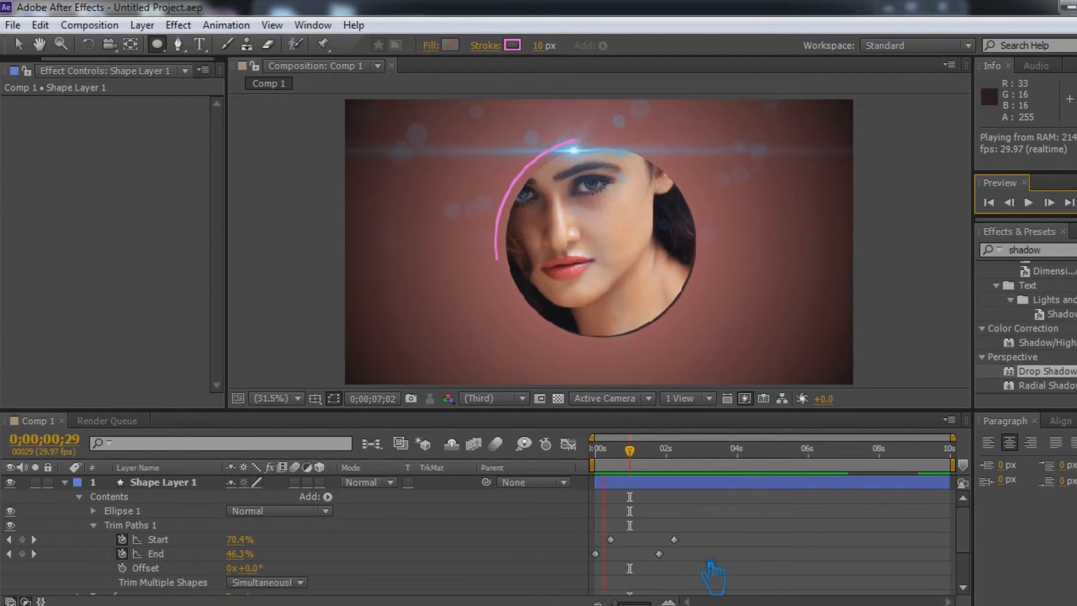
key("space")
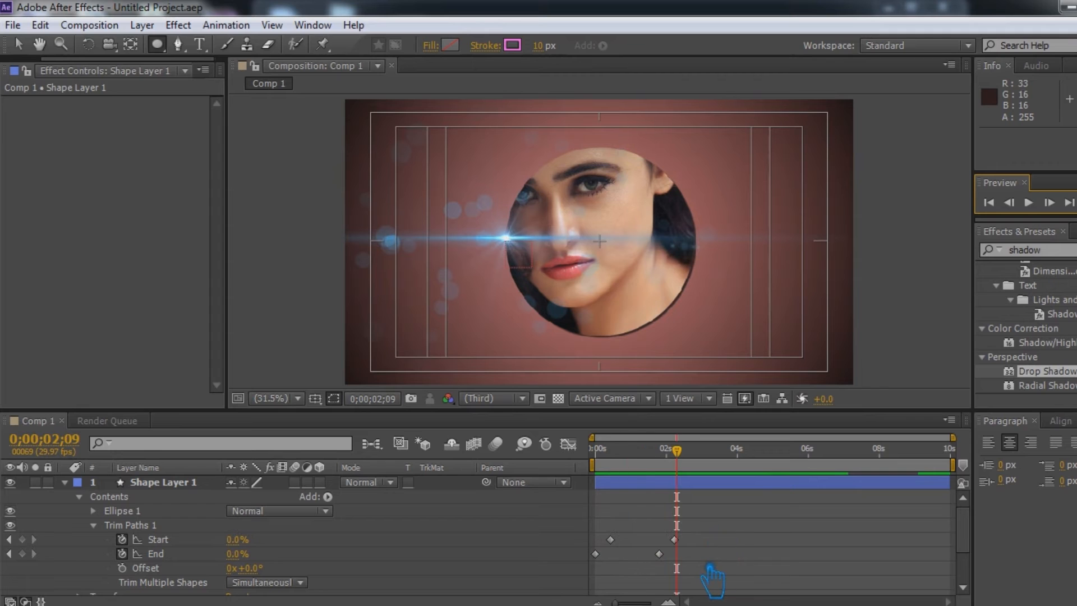
Move the last Trim Paths Start and End keyframes together to about 7 seconds and save the project.
left_click_drag(711, 588, 949, 540)
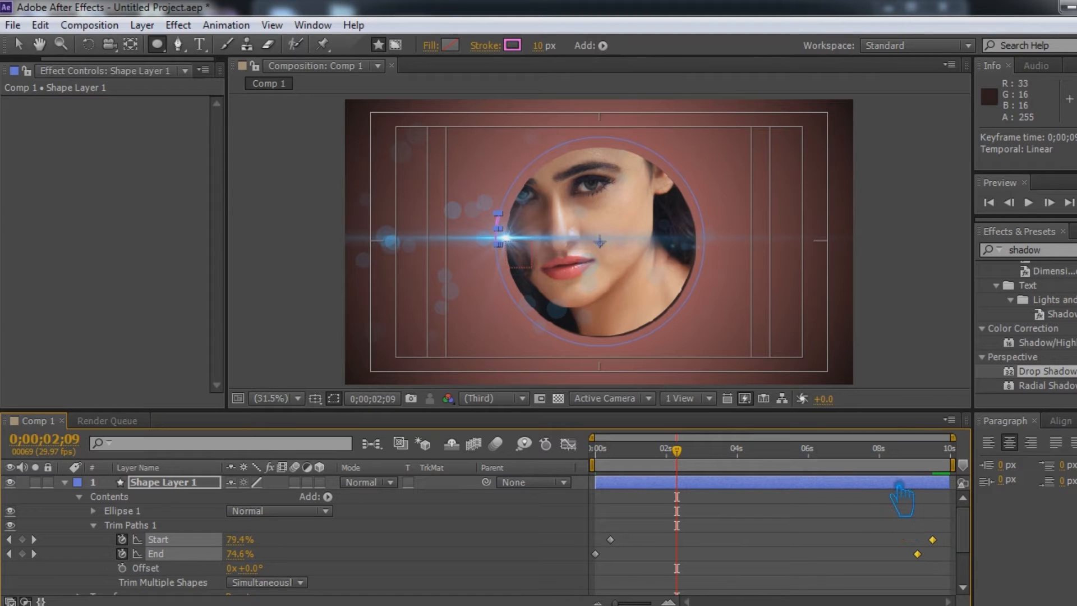
left_click_drag(932, 560, 854, 567)
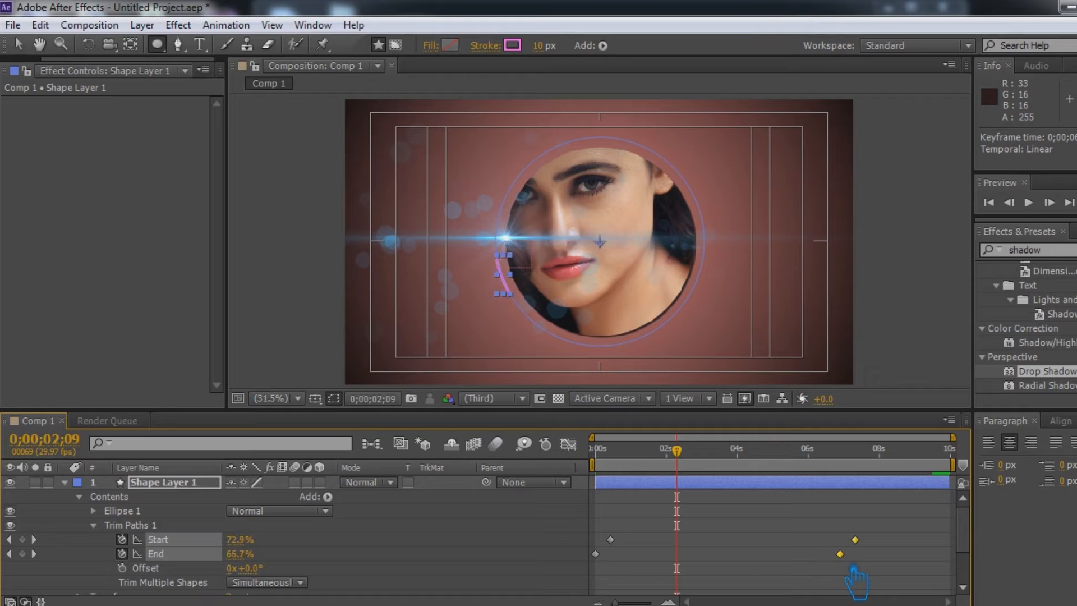
key("ctrl+s")
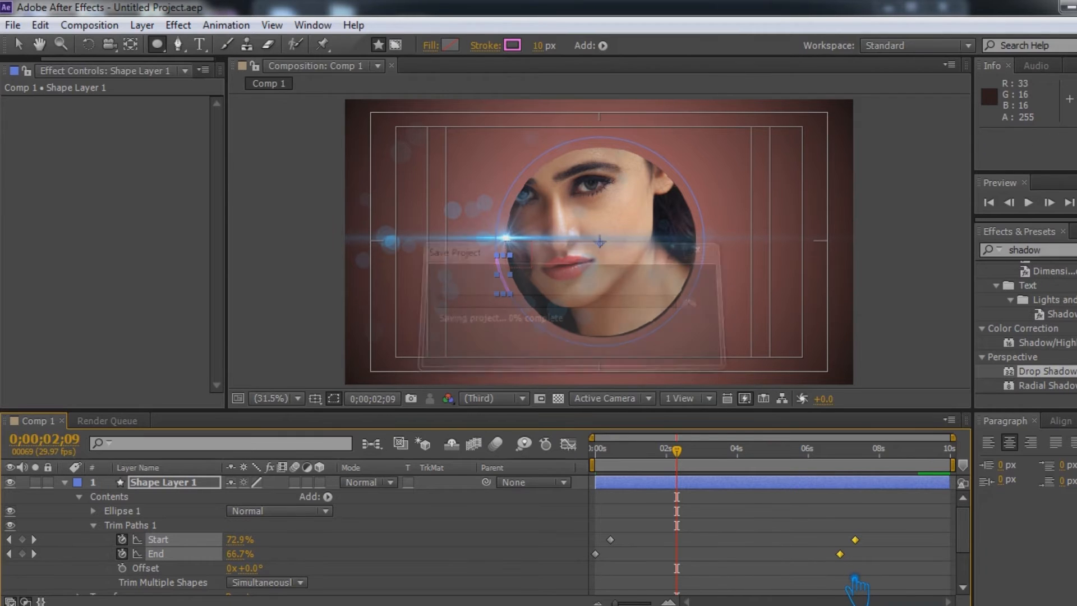
left_click(786, 524)
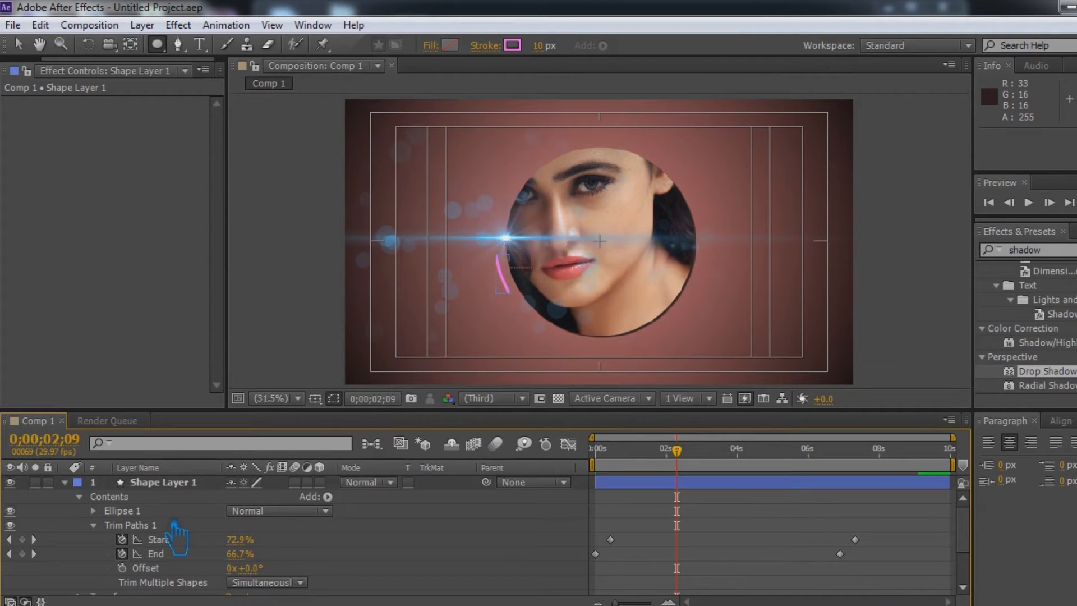
Duplicate Shape Layer 1 and set the copy's Scale to 91%.
left_click(178, 485)
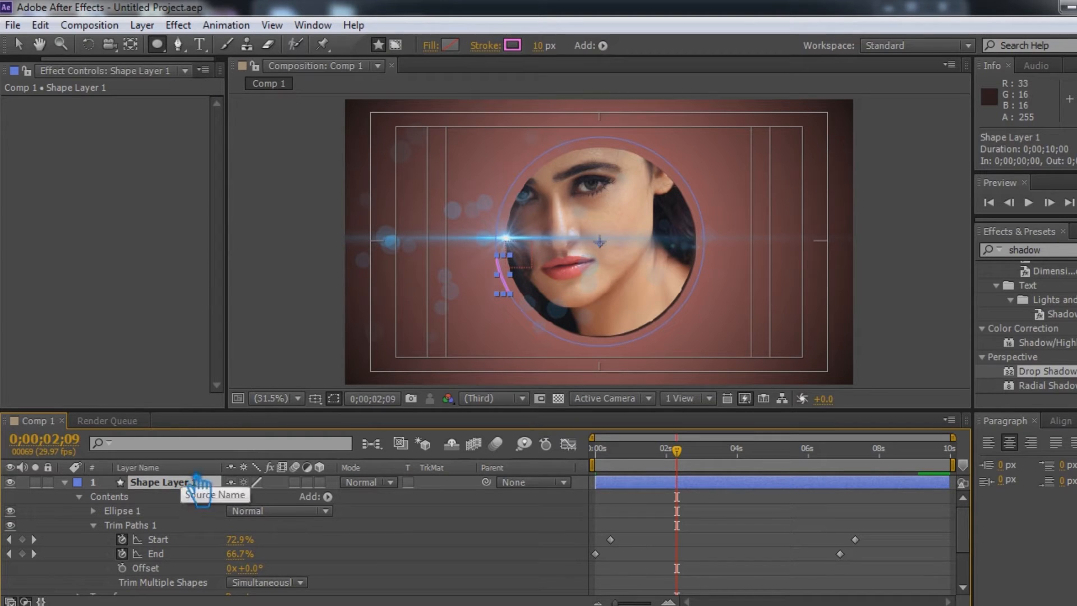
left_click(93, 525)
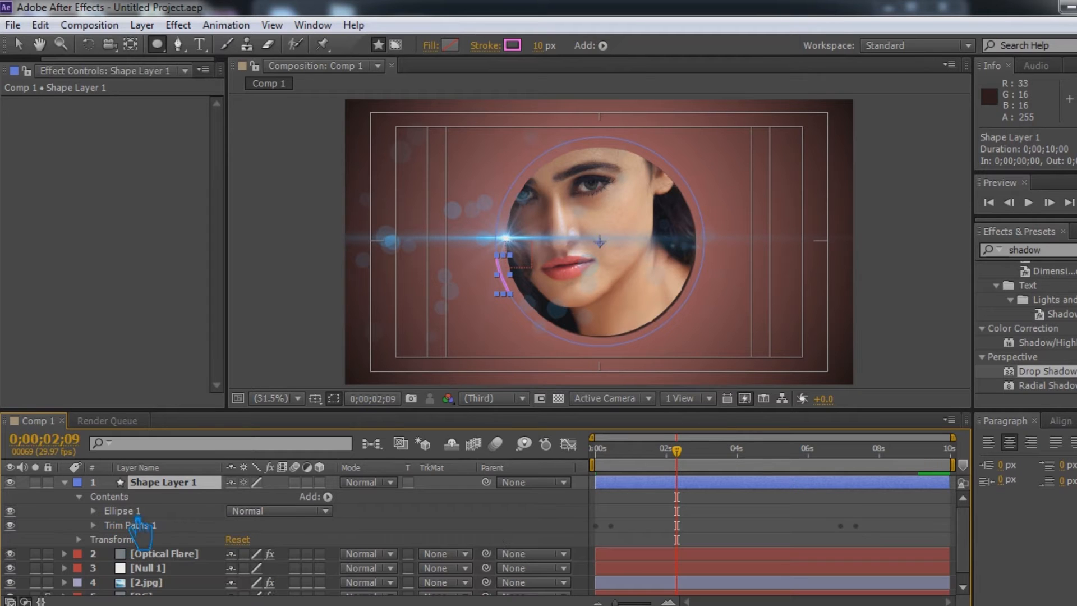
left_click(65, 483)
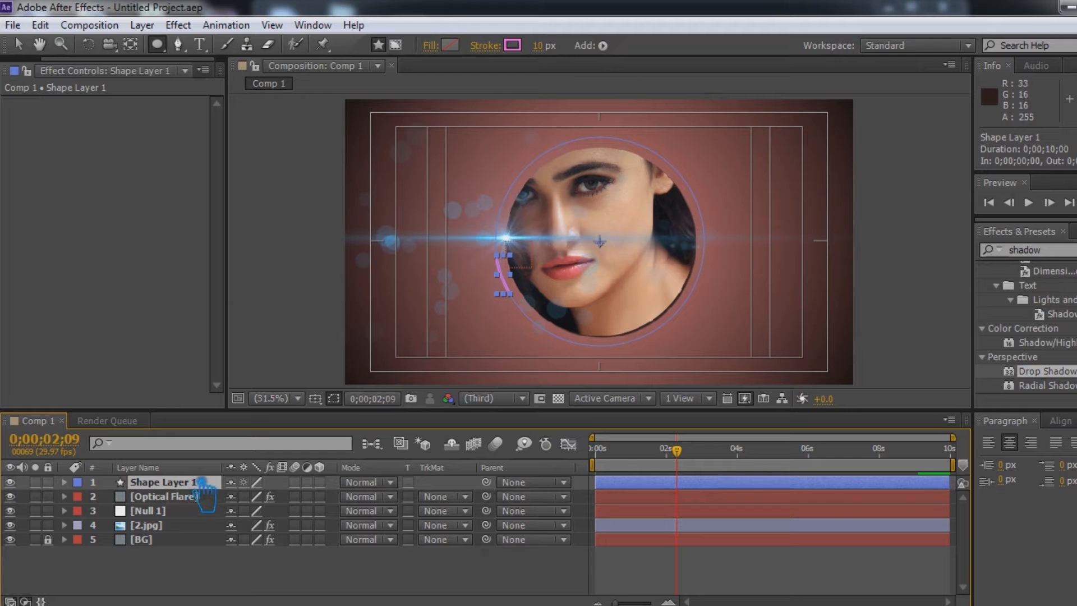
key("ctrl+d")
key("s")
mouse_move(275, 498)
left_mouse_down()
mouse_move(294, 505)
mouse_move(256, 509)
mouse_move(274, 514)
mouse_move(265, 513)
left_mouse_up()
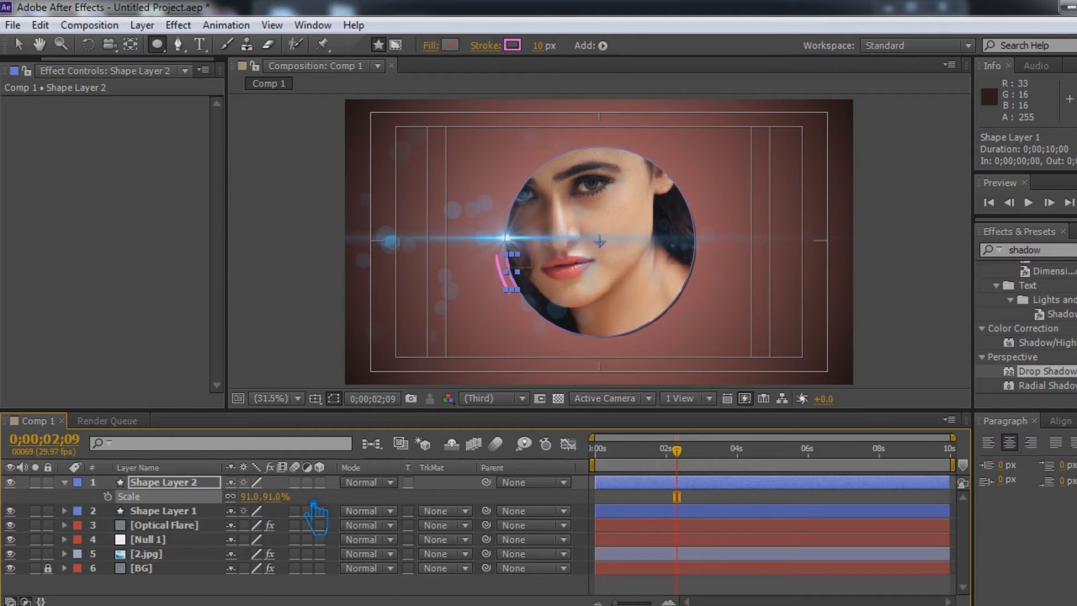
left_click(176, 485)
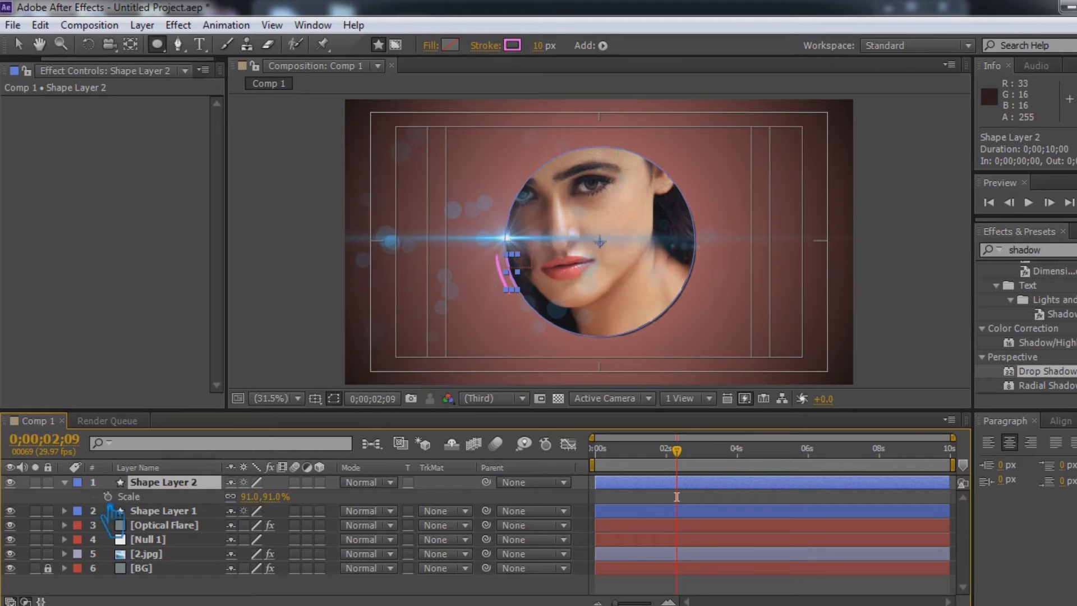
left_click(64, 483)
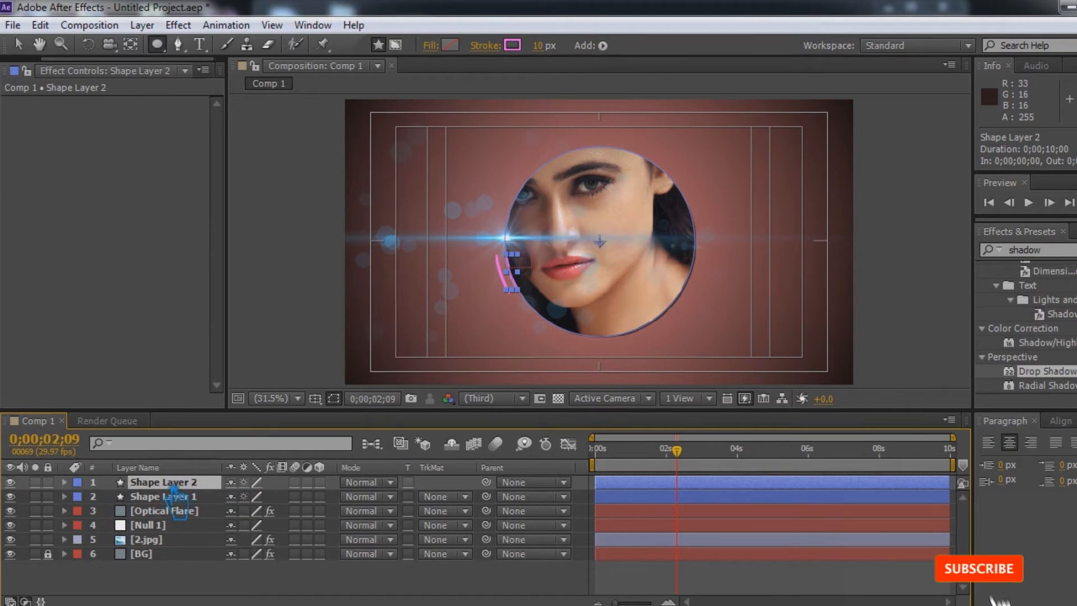
Move the last Trim Paths Start and End keyframes of Shape Layer 2 together about half a second later.
left_click(65, 482)
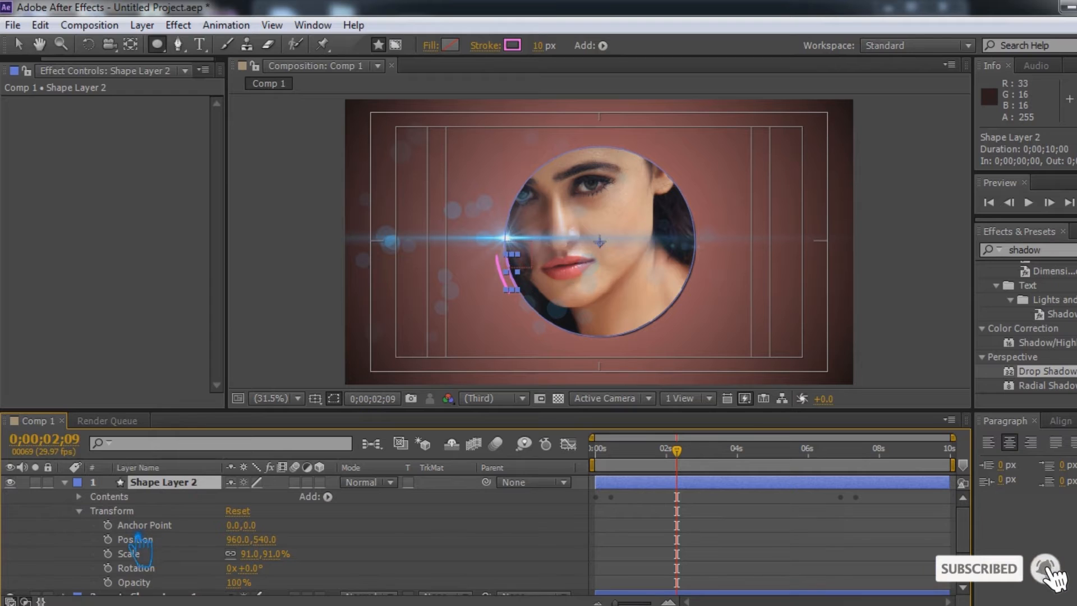
left_click(79, 510)
left_click(79, 497)
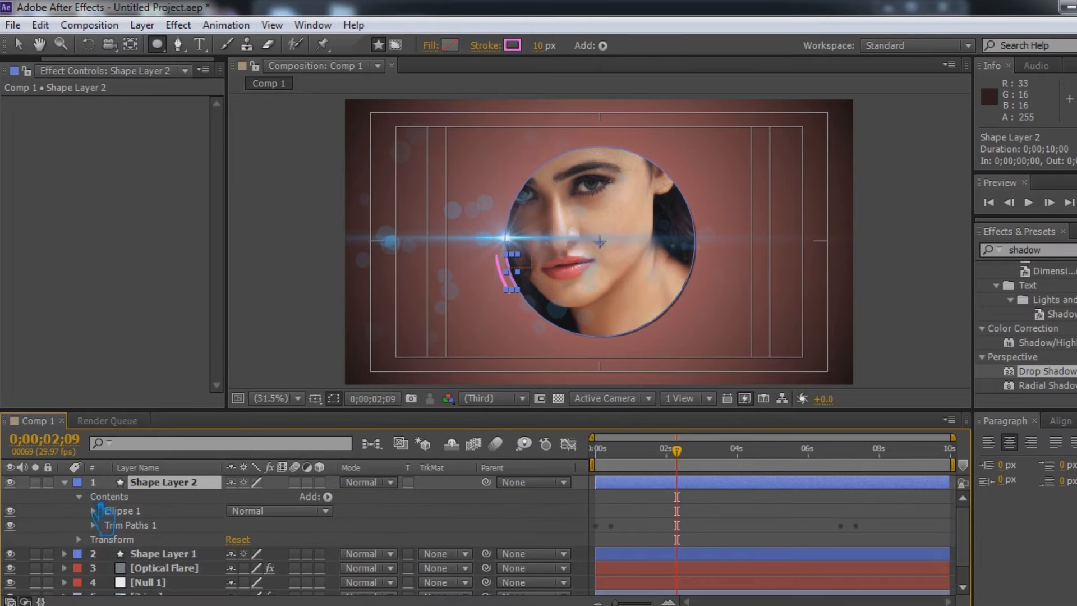
left_click(93, 525)
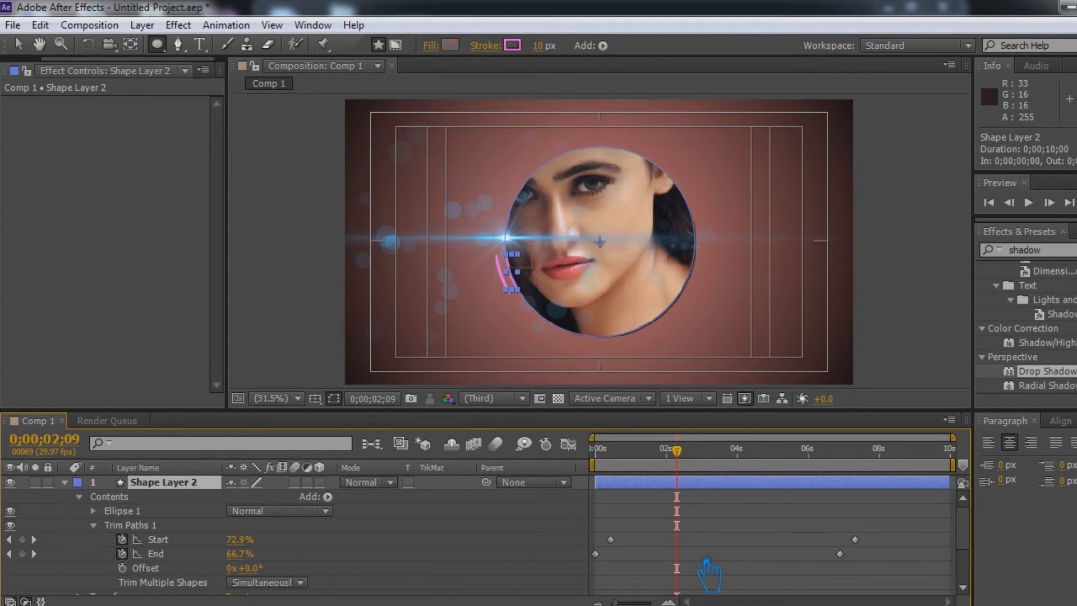
left_click_drag(869, 574, 836, 530)
mouse_move(854, 567)
left_mouse_down()
mouse_move(900, 569)
mouse_move(872, 569)
left_mouse_up()
Change the stroke colour of Shape Layer 2 to white.
left_click(183, 489)
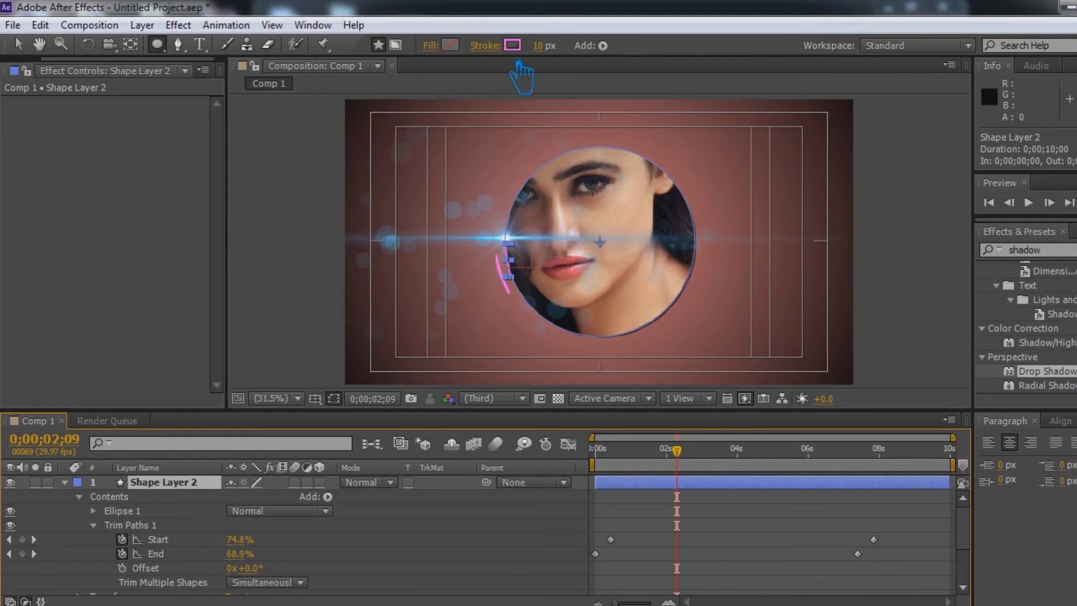
left_click(512, 44)
left_click(418, 172)
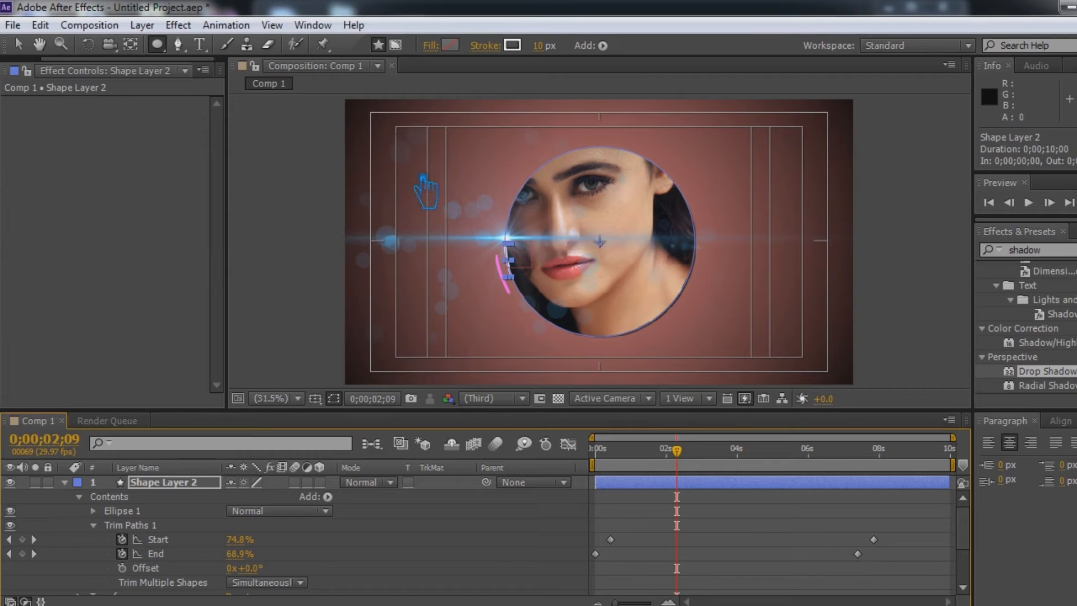
left_click(177, 485)
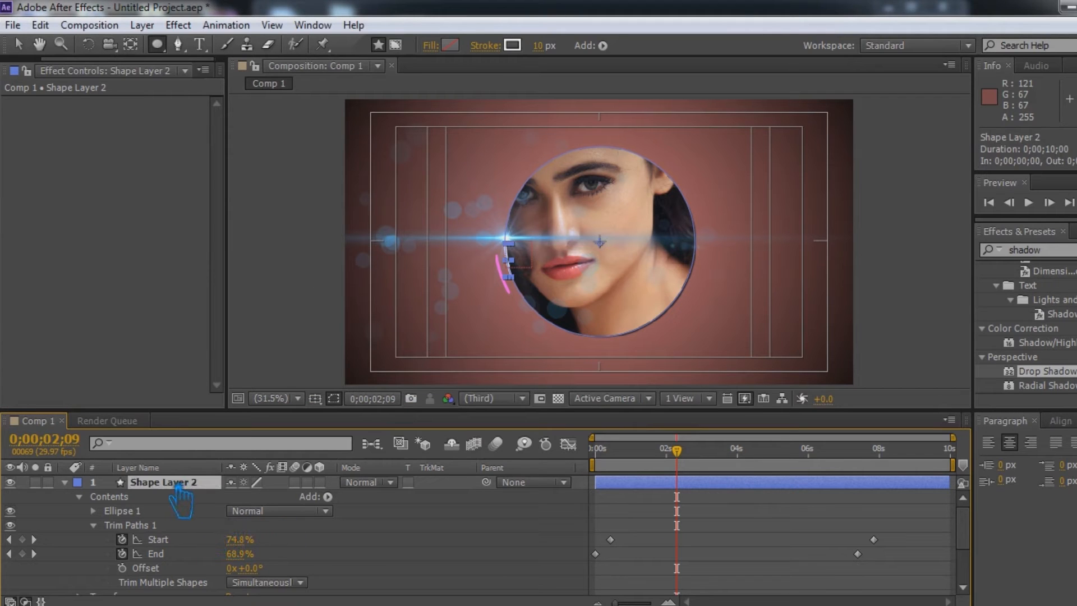
Rotate Ellipse 1 of Shape Layer 2 clockwise until its white arc sits at the top of the photo circle.
left_click(93, 525)
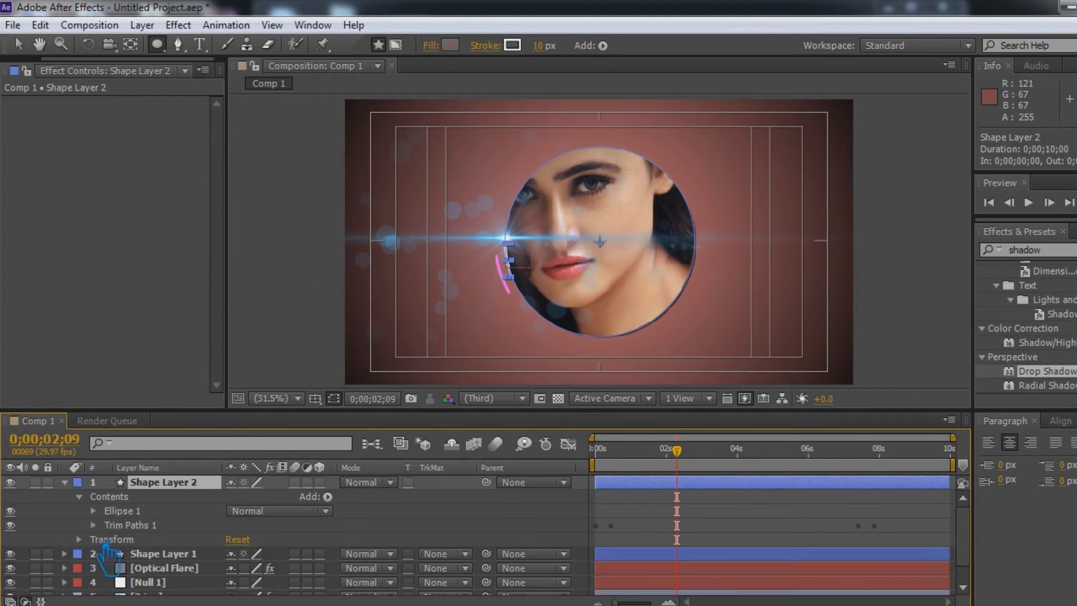
left_click(79, 540)
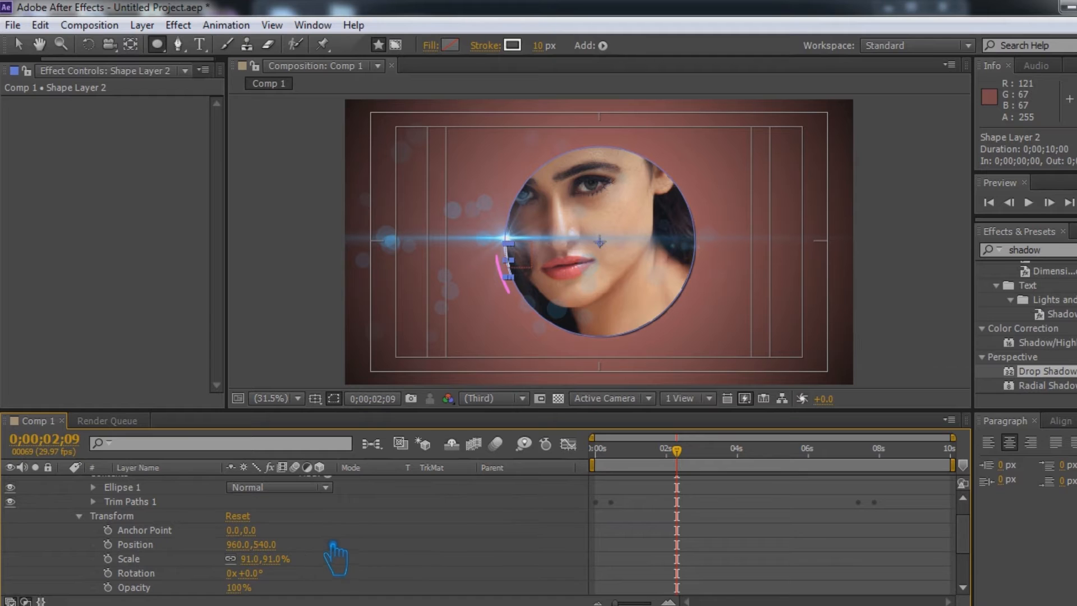
left_click(93, 487)
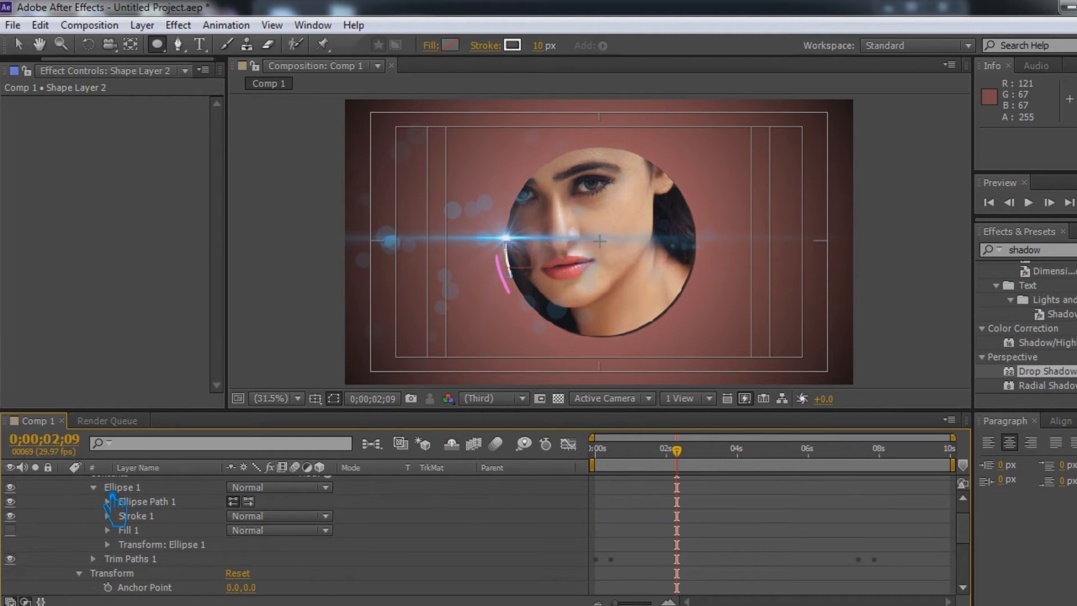
left_click(108, 544)
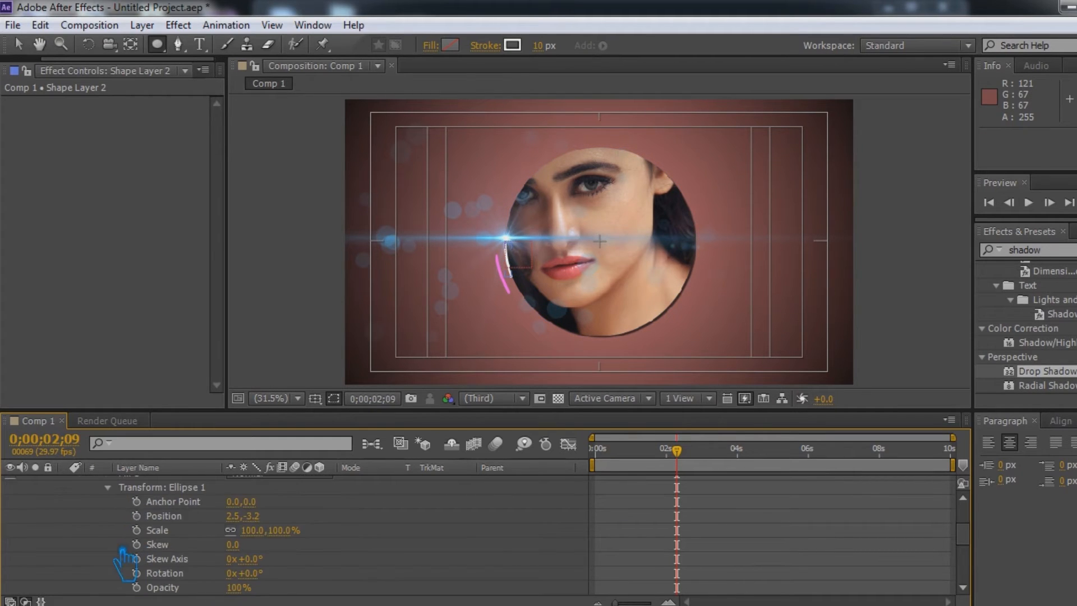
scroll(221, 556, "up", 1)
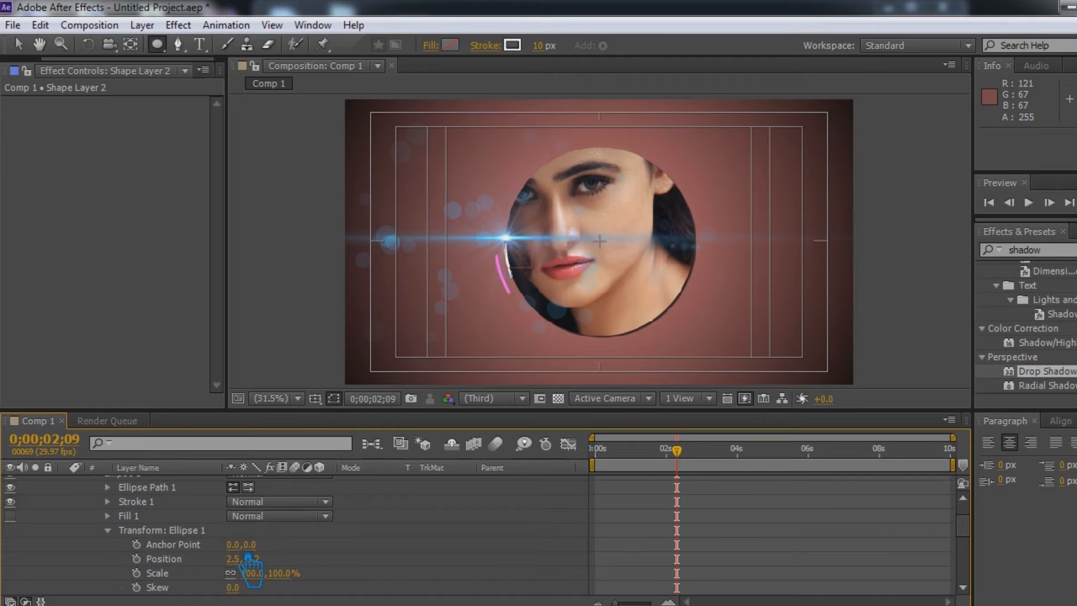
scroll(258, 555, "down", 1)
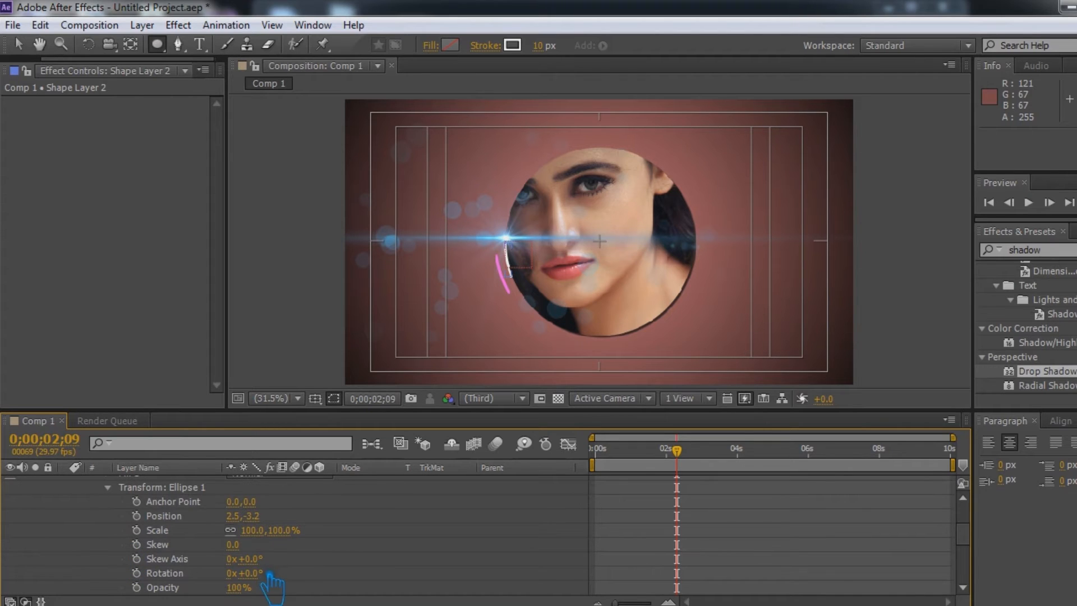
left_click_drag(267, 583, 295, 589)
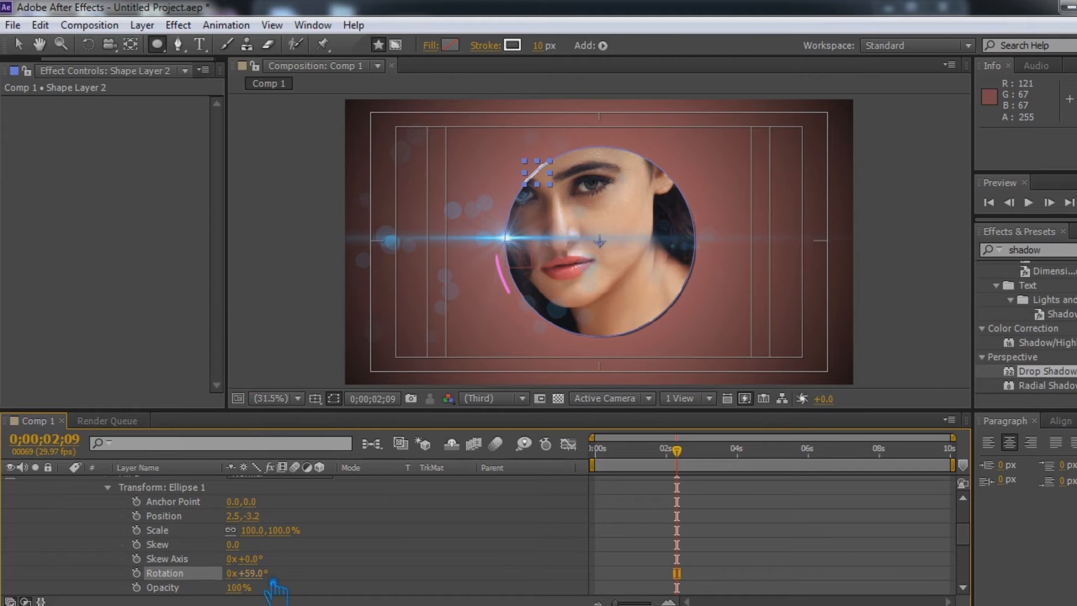
left_click_drag(293, 588, 304, 589)
scroll(241, 567, "up", 5)
left_click(107, 567)
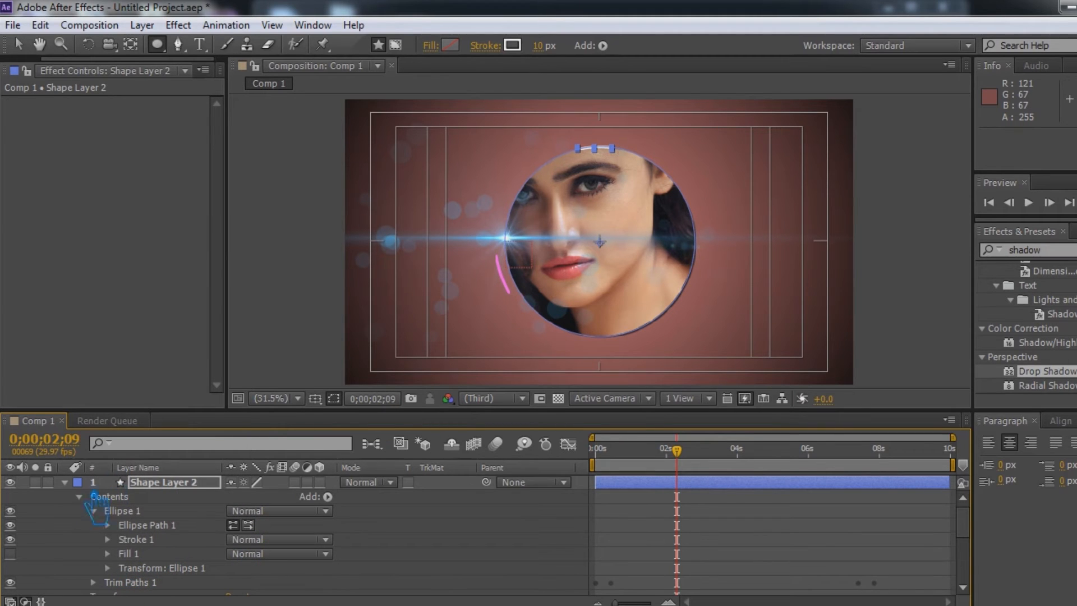
left_click(65, 483)
Duplicate Shape Layer 2 and set the copy's Scale to 100%.
left_click(188, 483)
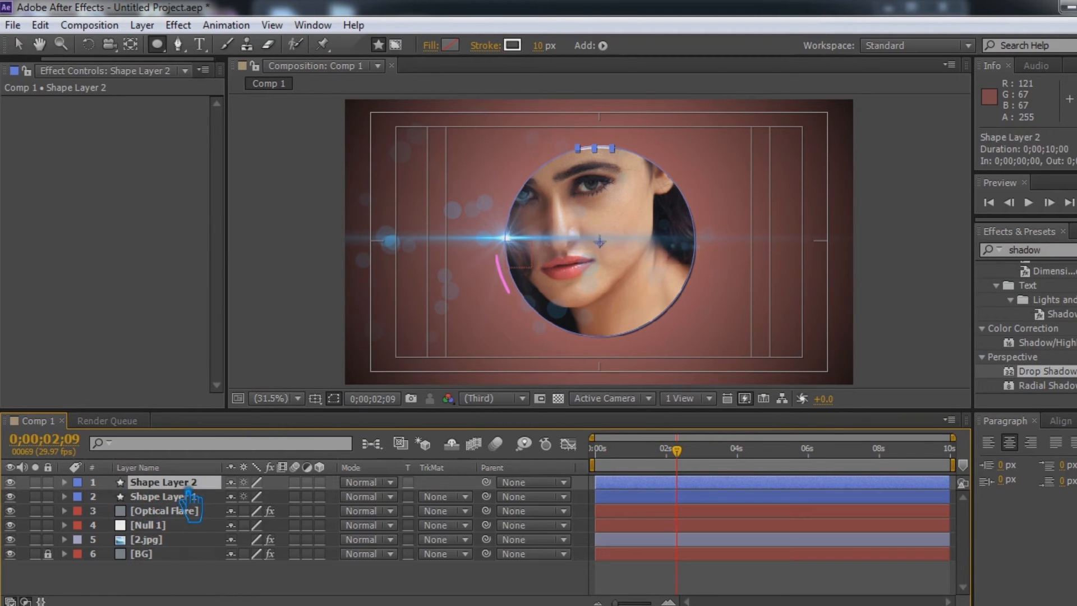
key("ctrl+d")
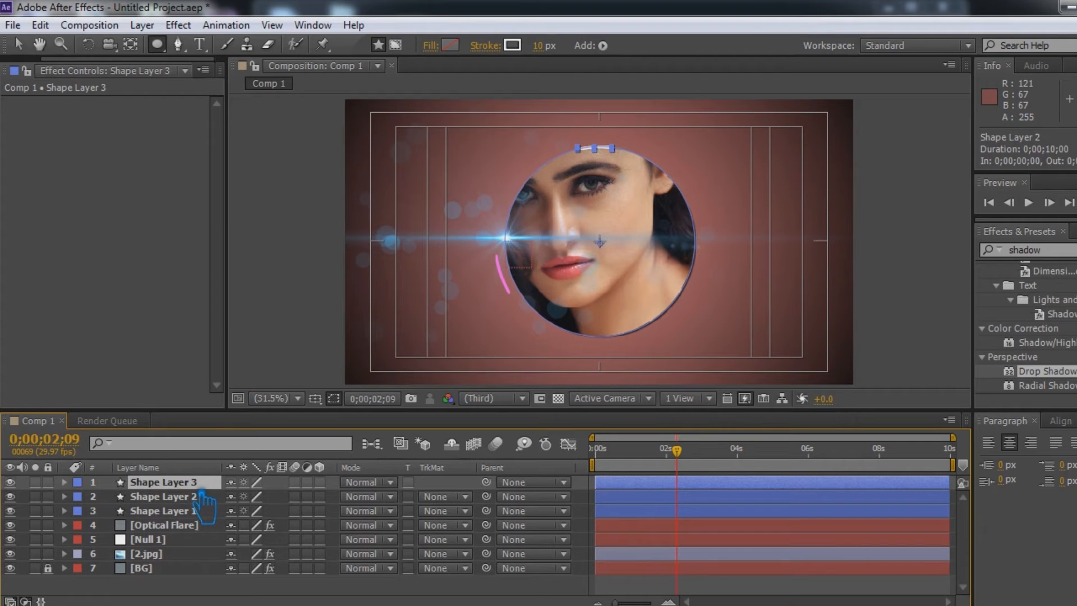
key("s")
left_click_drag(258, 499, 279, 510)
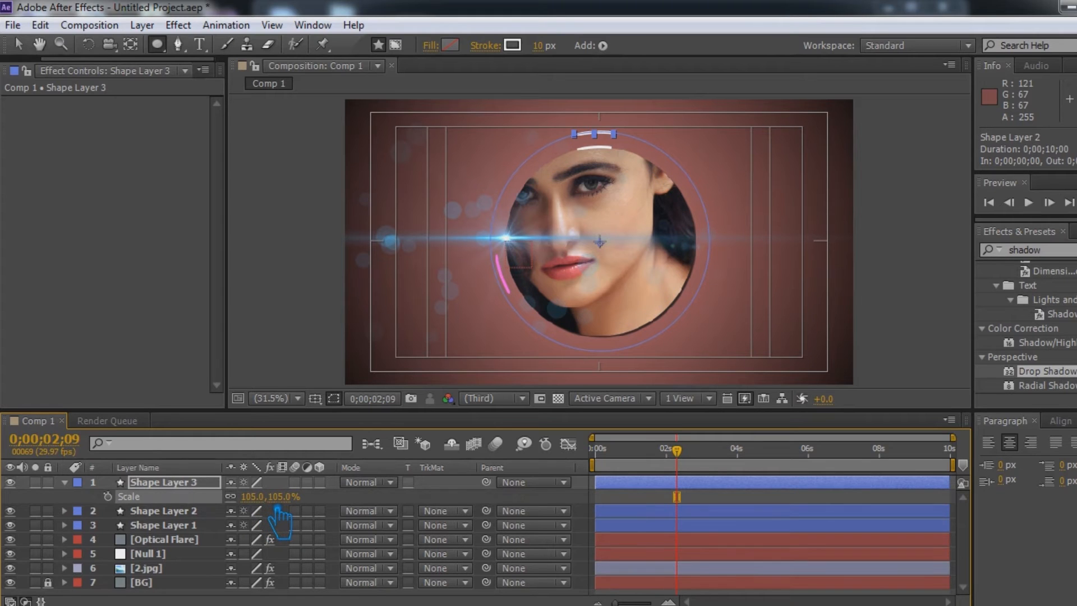
left_click(263, 499)
key("Return")
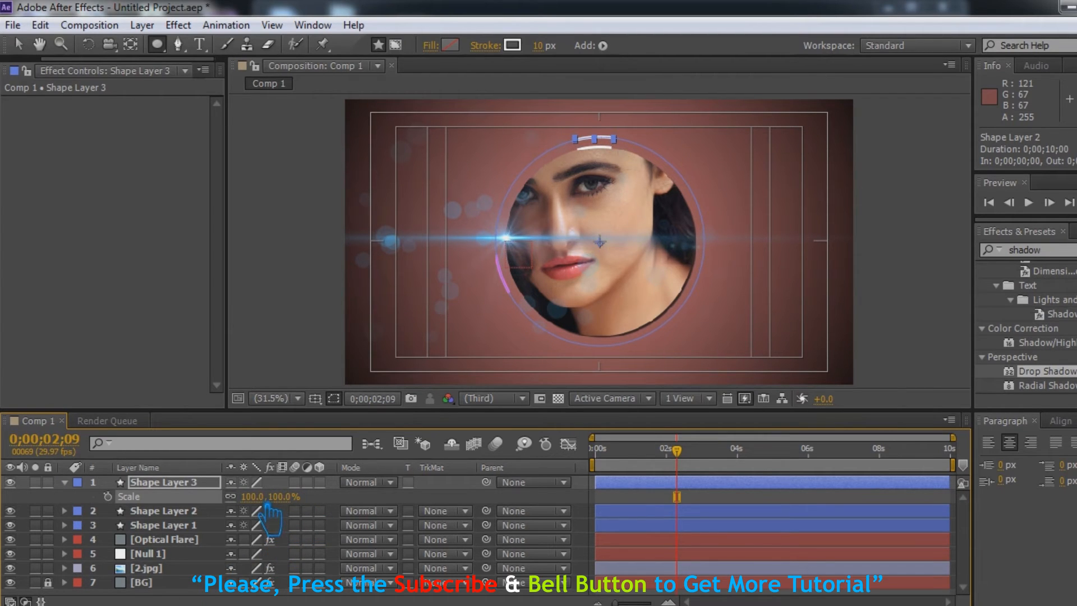
key("s")
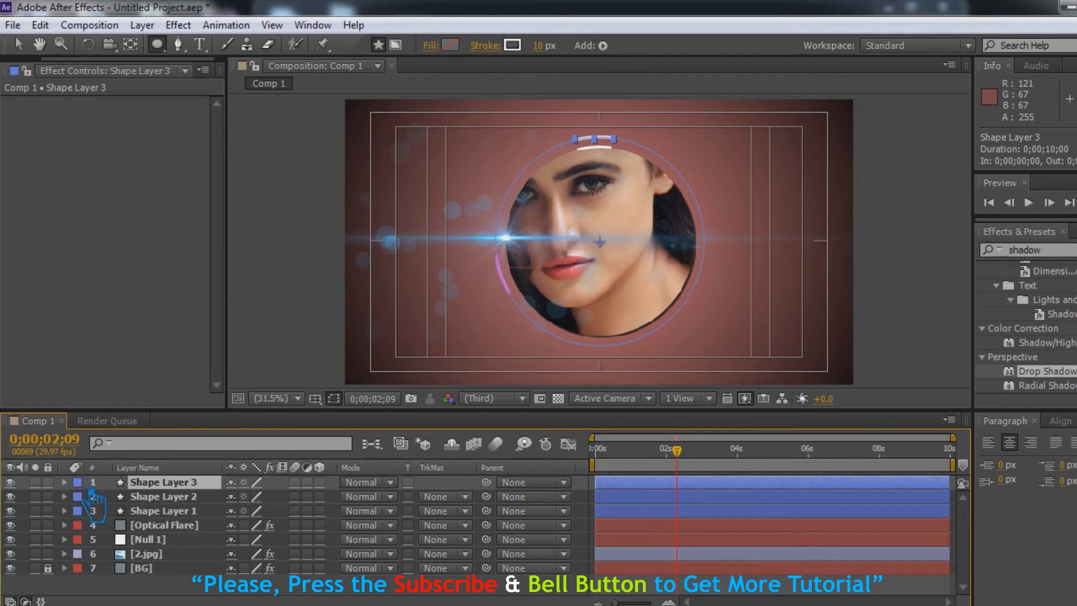
Rotate Ellipse 1 of Shape Layer 3 clockwise until its white arc sits at the upper right of the photo circle.
left_click(64, 482)
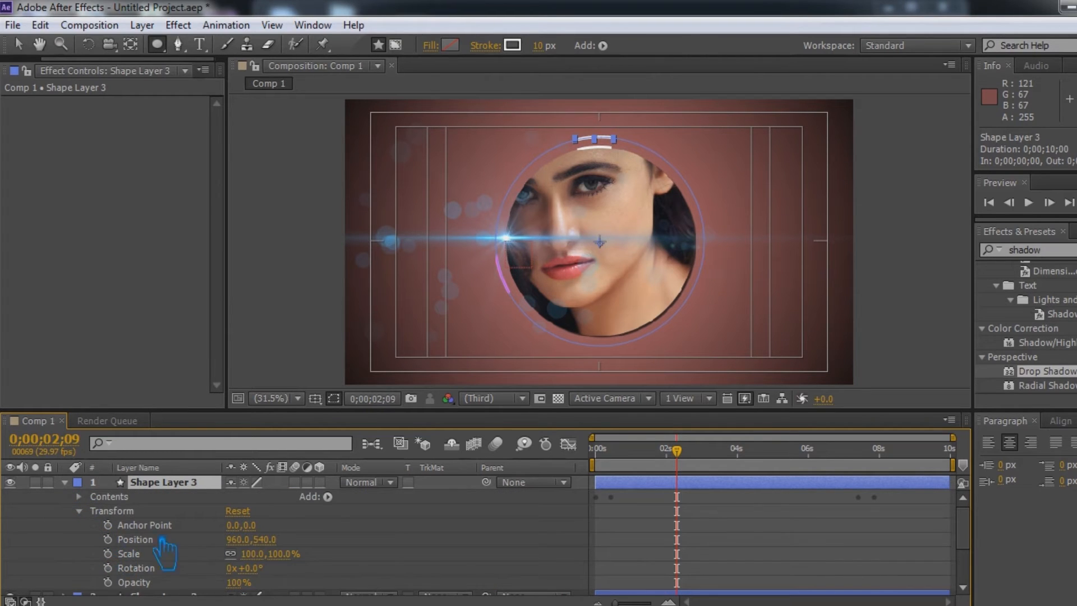
left_click(79, 511)
left_click(80, 497)
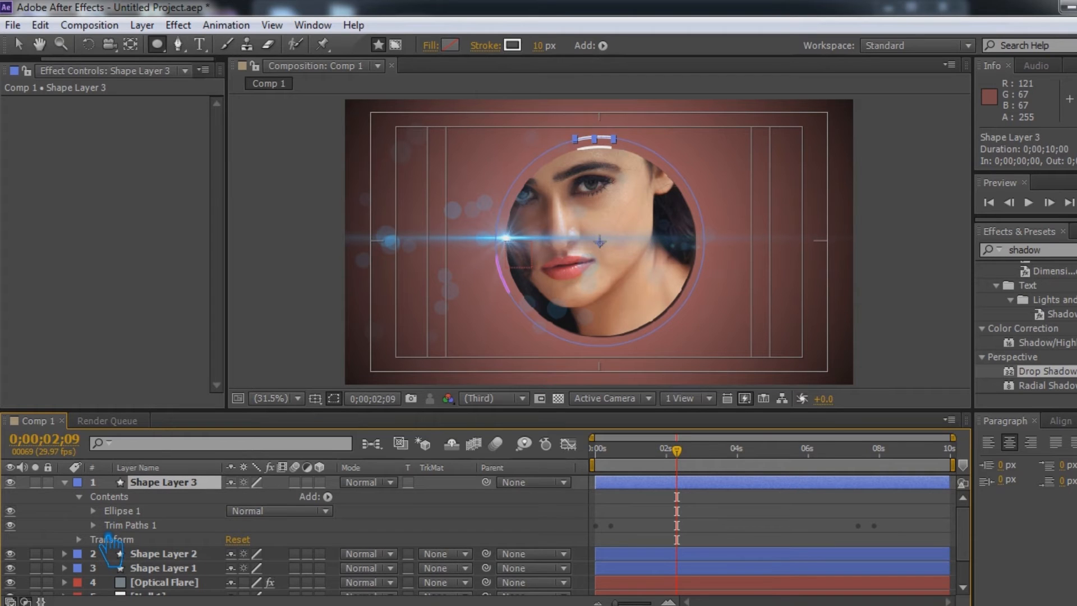
left_click(93, 511)
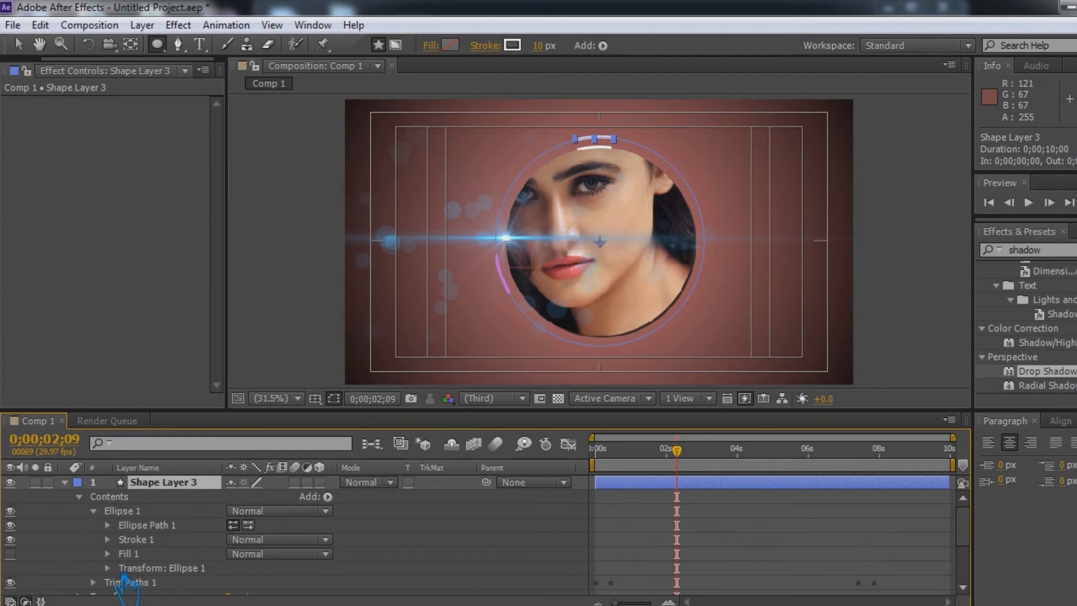
left_click(108, 568)
scroll(280, 575, "down", 1)
left_click_drag(252, 530, 313, 544)
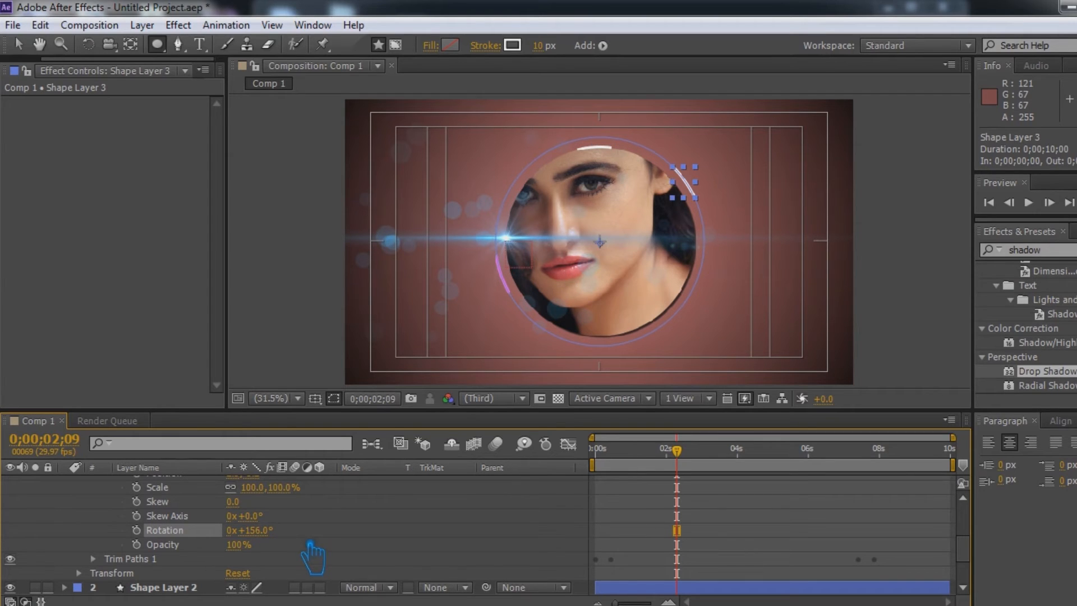
left_click_drag(268, 541, 280, 542)
scroll(274, 547, "up", 5)
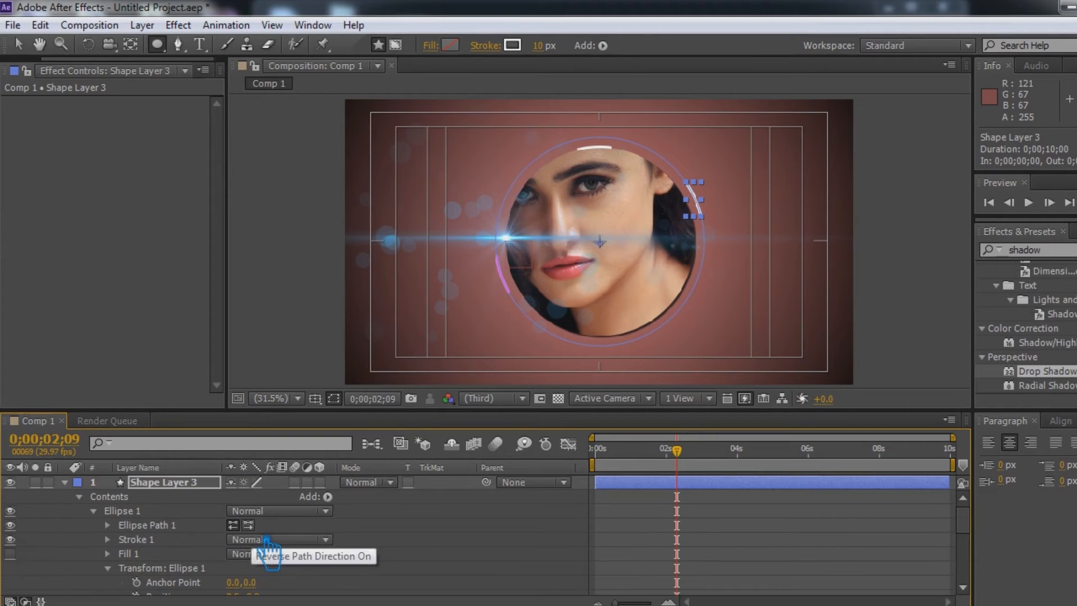
left_click(79, 496)
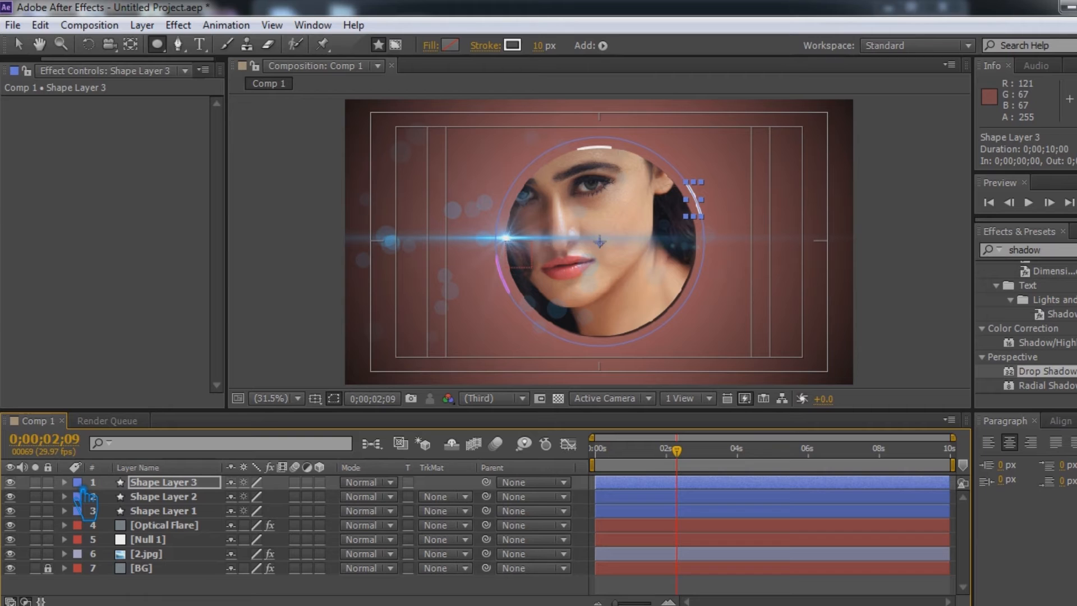
Duplicate Shape Layer 2 and rotate the copy's Ellipse 1 until its white arc sits at the bottom of the photo circle.
key("ctrl+Down")
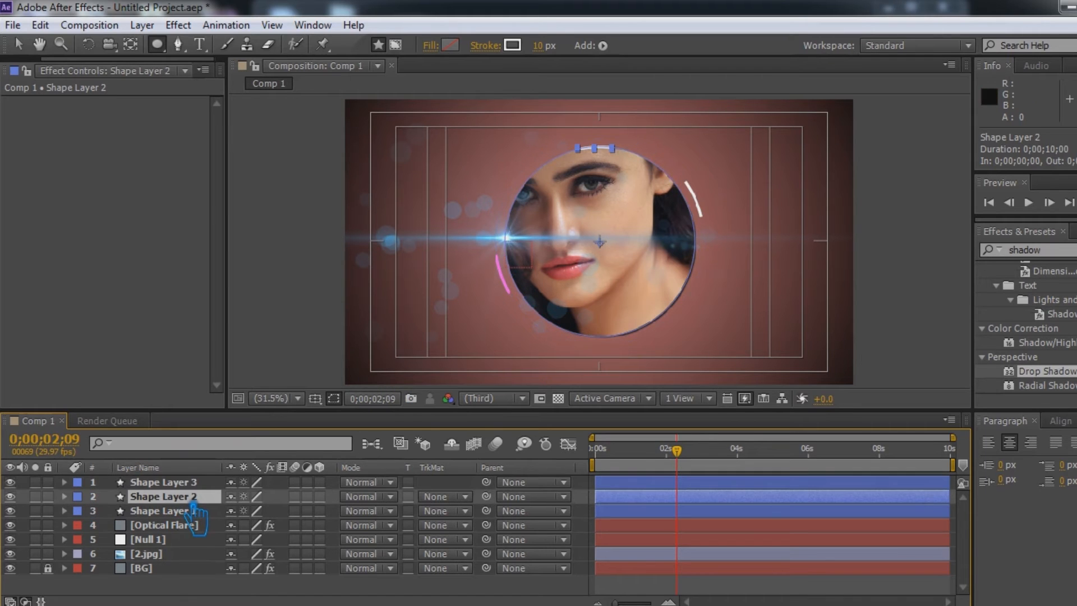
key("ctrl+d")
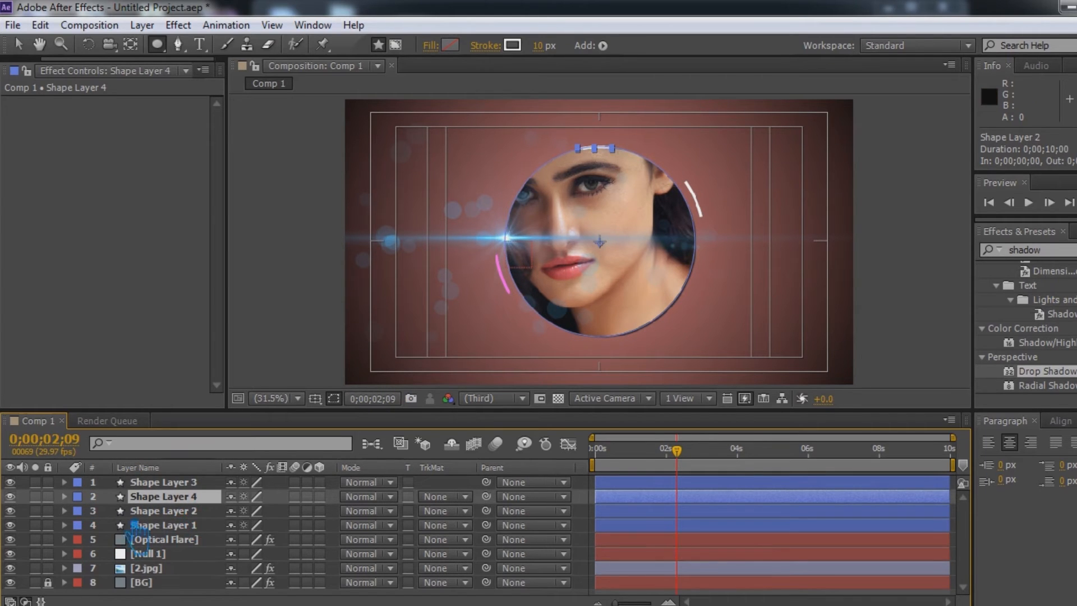
left_click(65, 496)
left_click(79, 511)
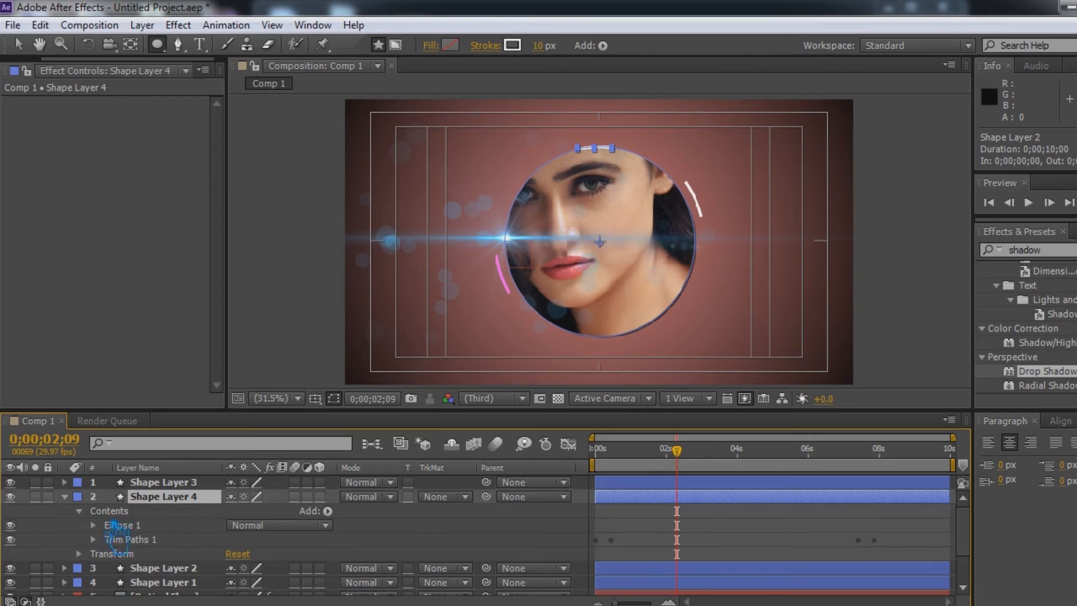
left_click(93, 525)
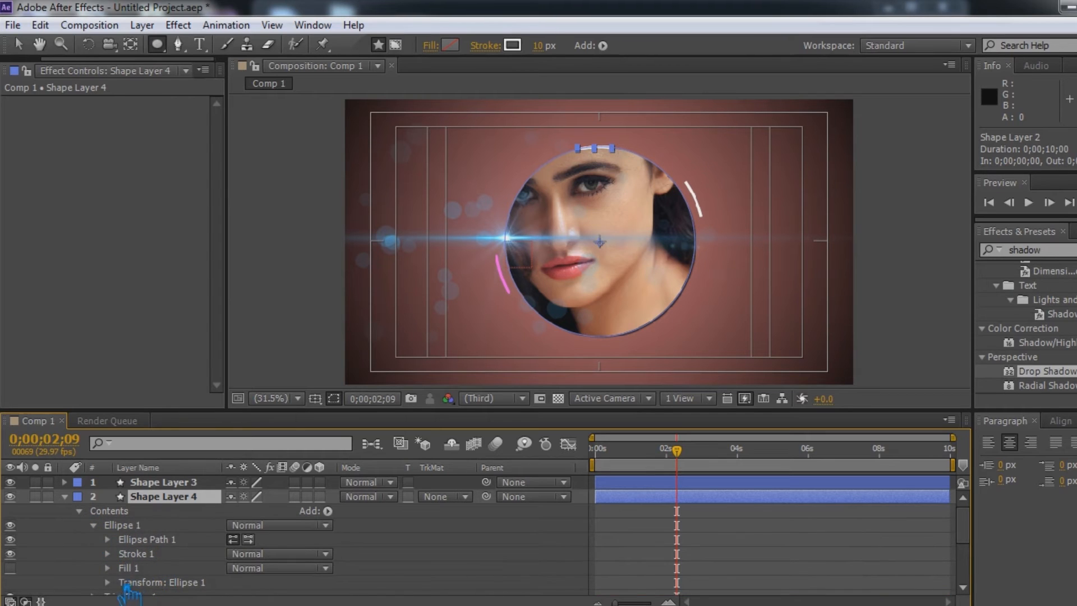
left_click(108, 582)
left_click_drag(278, 578, 275, 580)
left_click_drag(393, 576, 397, 572)
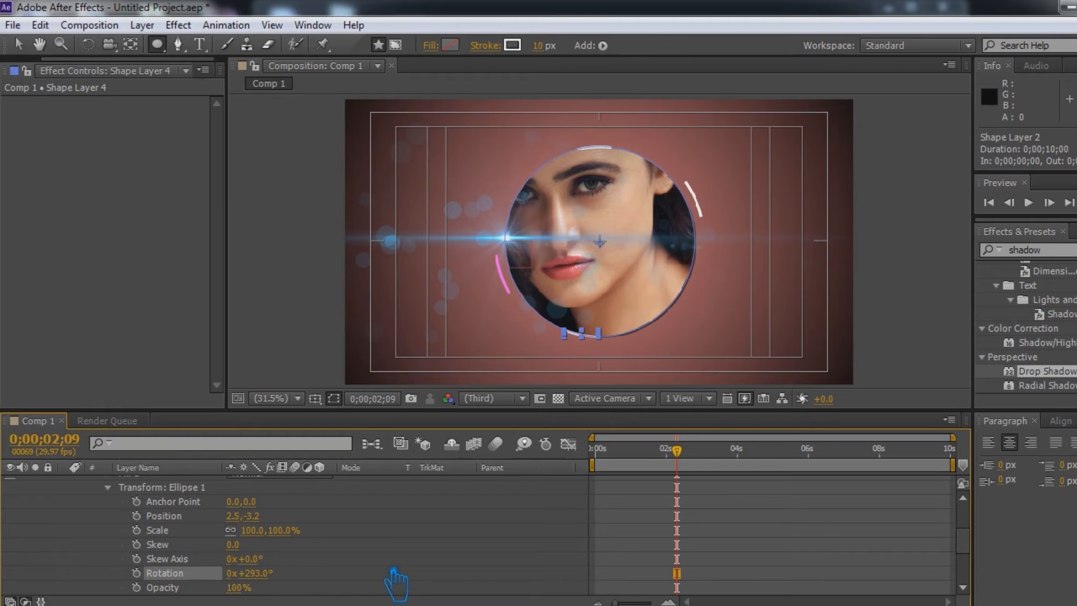
left_click_drag(278, 589, 251, 591)
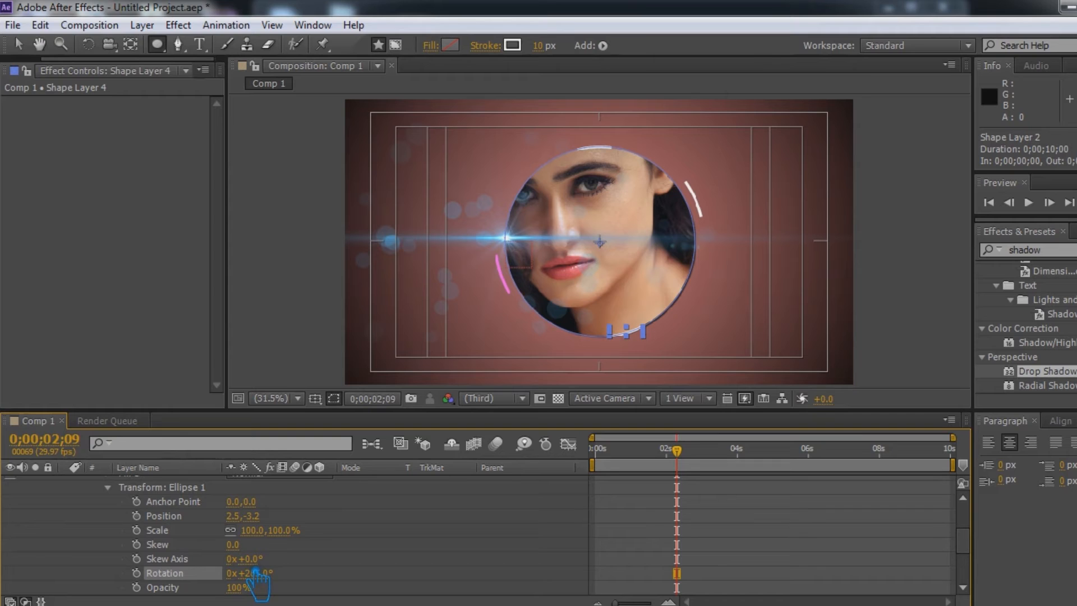
Collapse the properties of Shape Layer 4 and save the project.
scroll(183, 544, "up", 1)
left_click(116, 538)
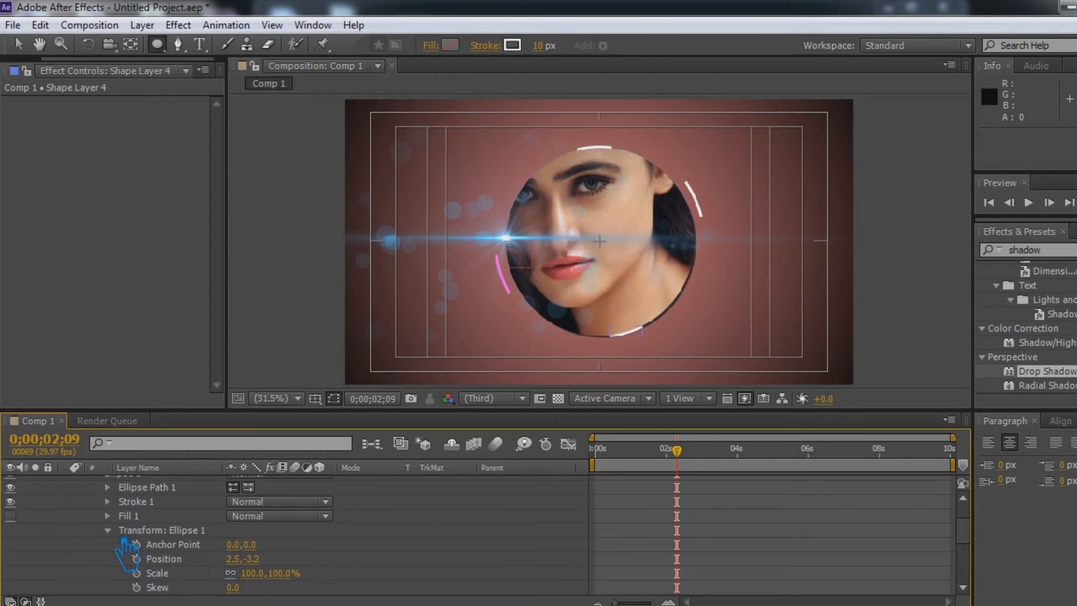
left_click(109, 530)
scroll(121, 539, "up", 2)
left_click(65, 497)
key("ctrl+s")
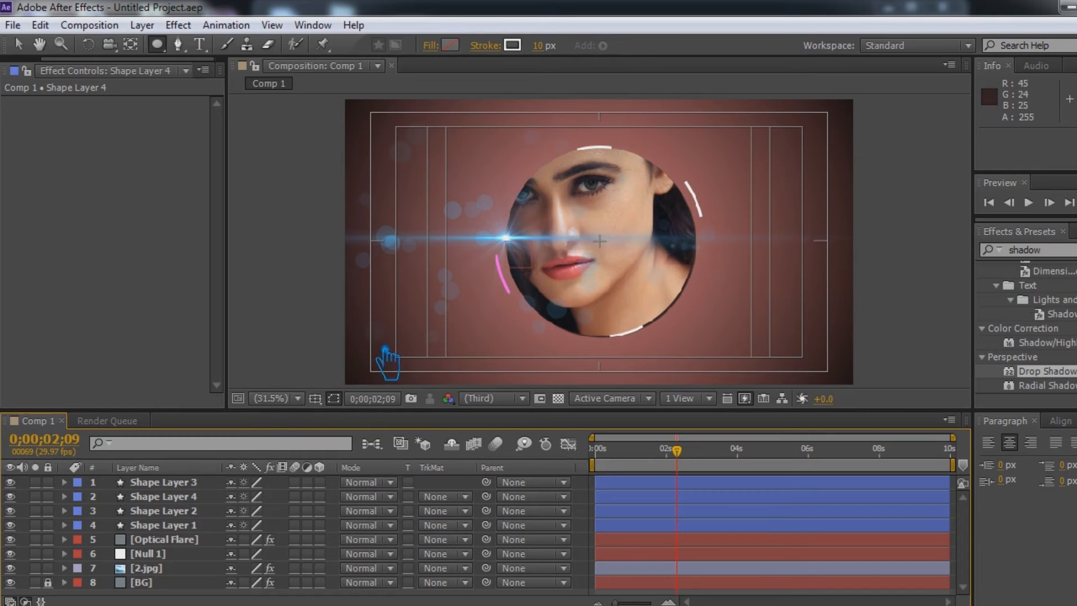
Copy the pink stroke colour FF67F2 of Shape Layer 1 to the stroke of Shape Layer 3.
left_click(197, 540)
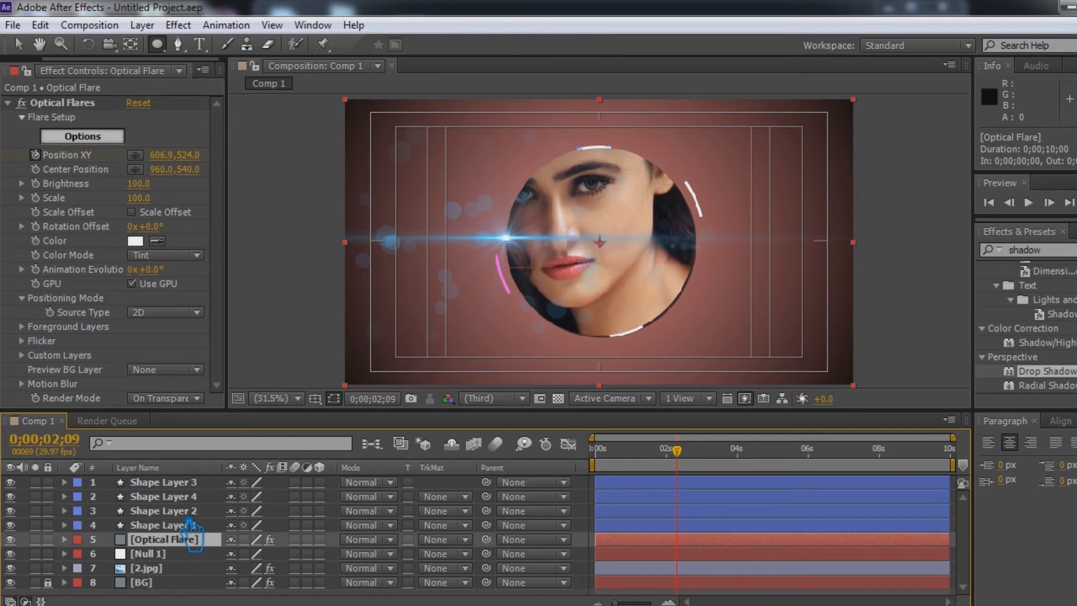
left_click(196, 526)
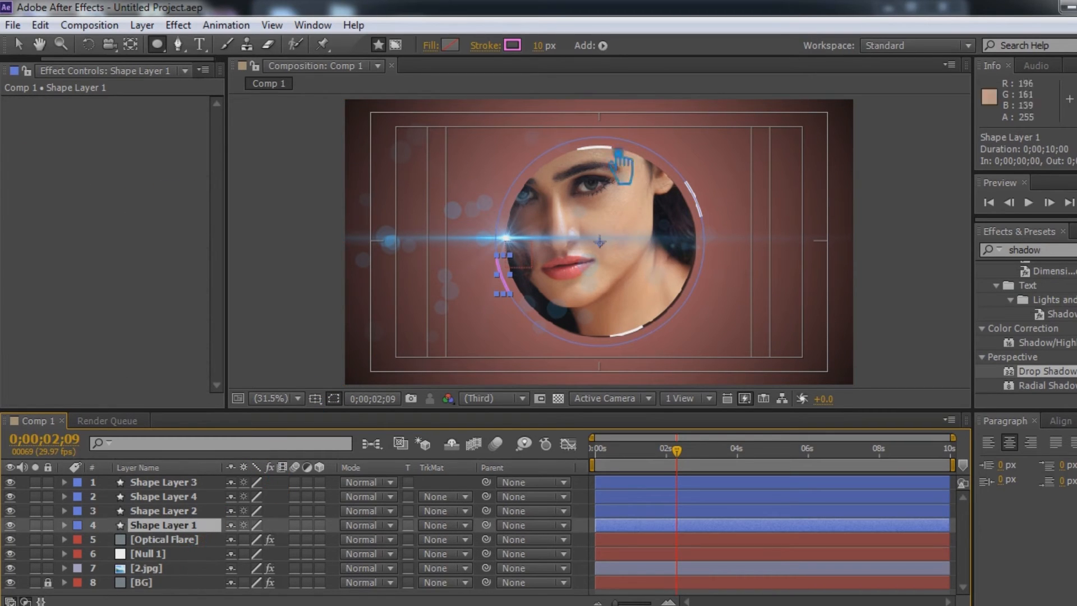
left_click(512, 45)
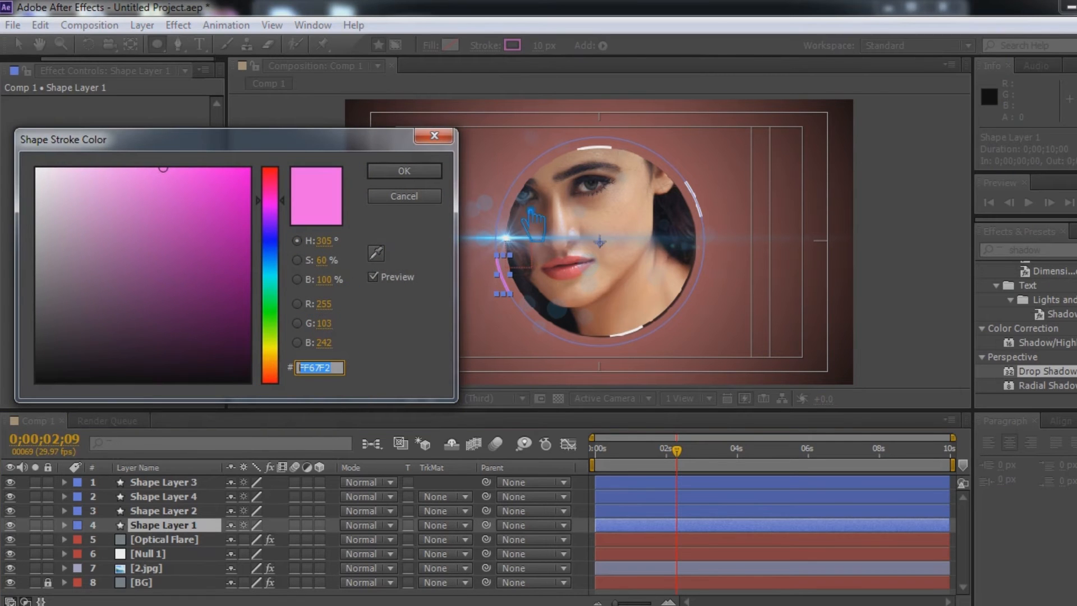
left_click(404, 171)
left_click(191, 511)
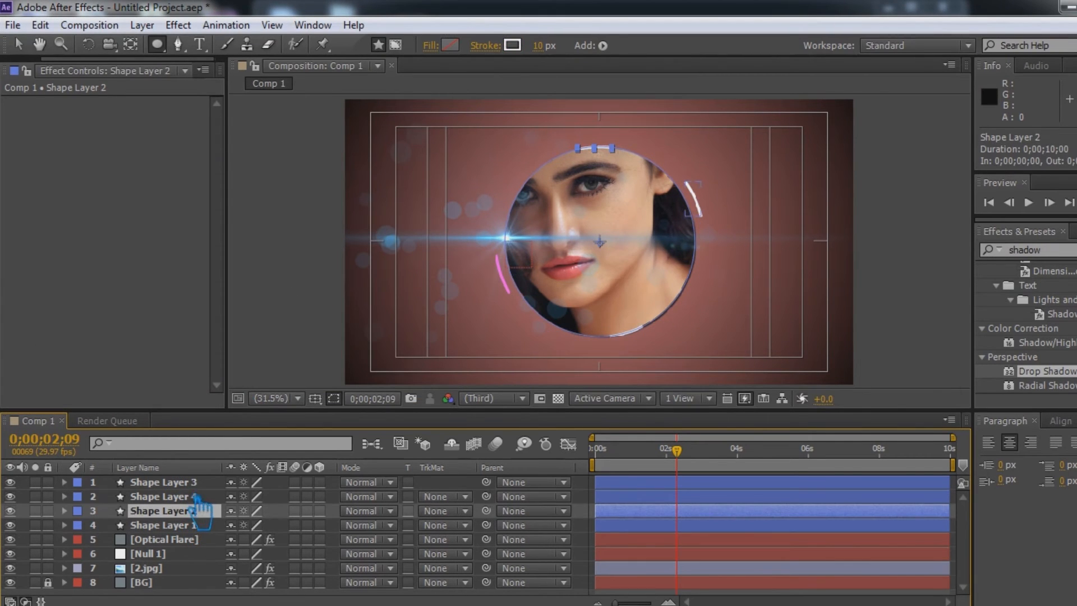
left_click(193, 497)
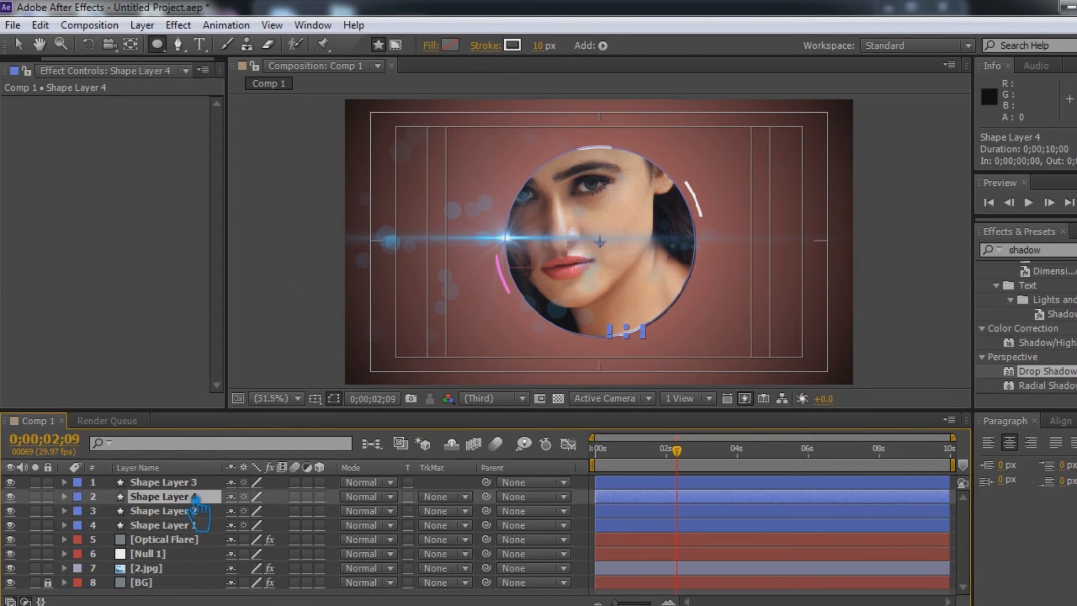
left_click(168, 482)
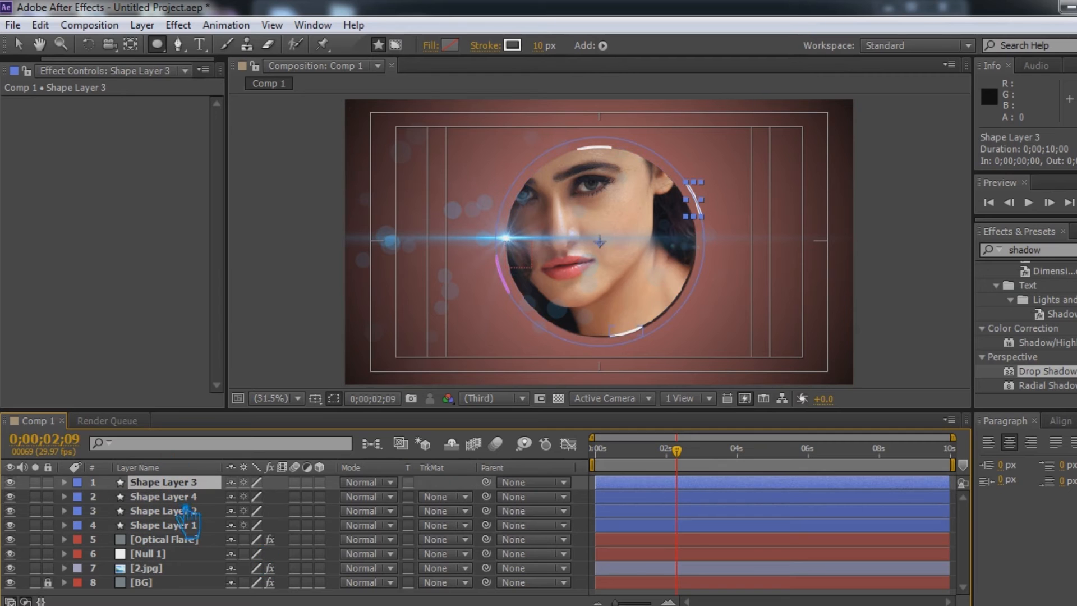
left_click(512, 45)
key("ctrl+v")
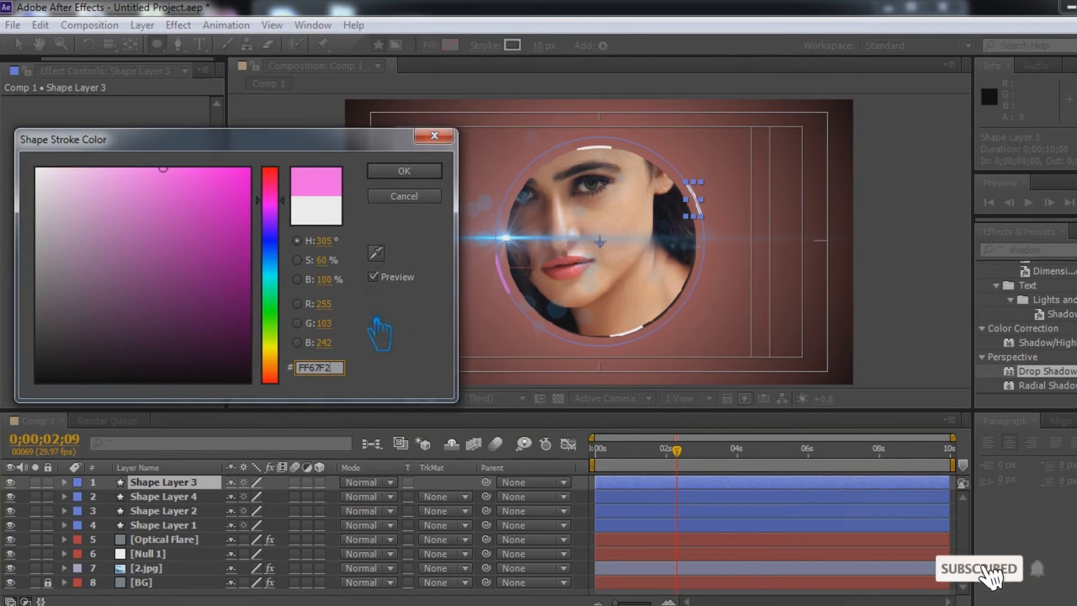
left_click(418, 174)
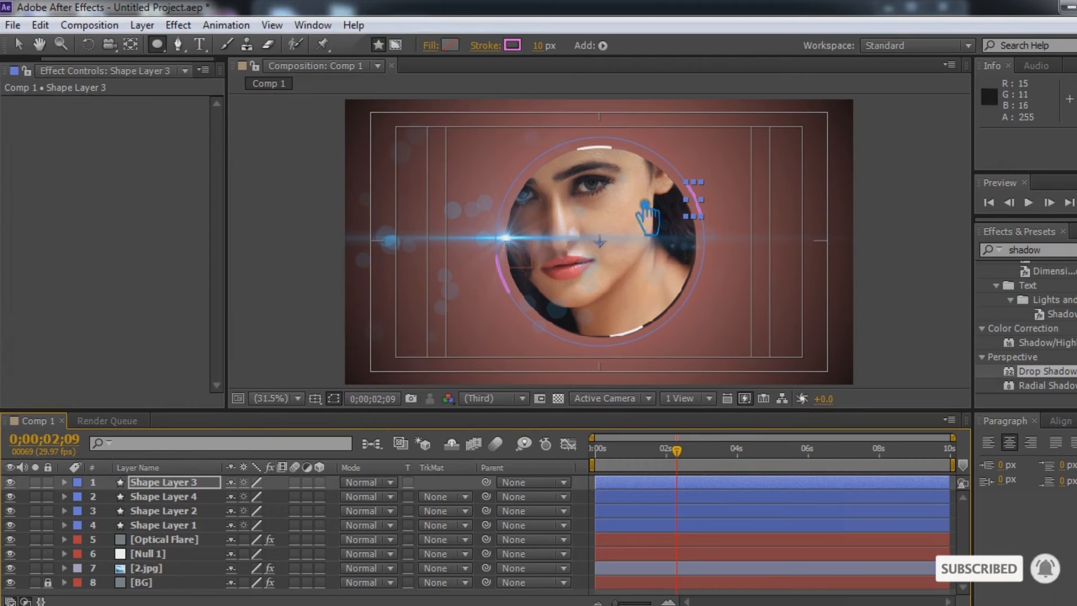
Set the stroke width of Shape Layer 3 and Shape Layer 1 to 15 px.
left_click(553, 46)
type("15")
key("Return")
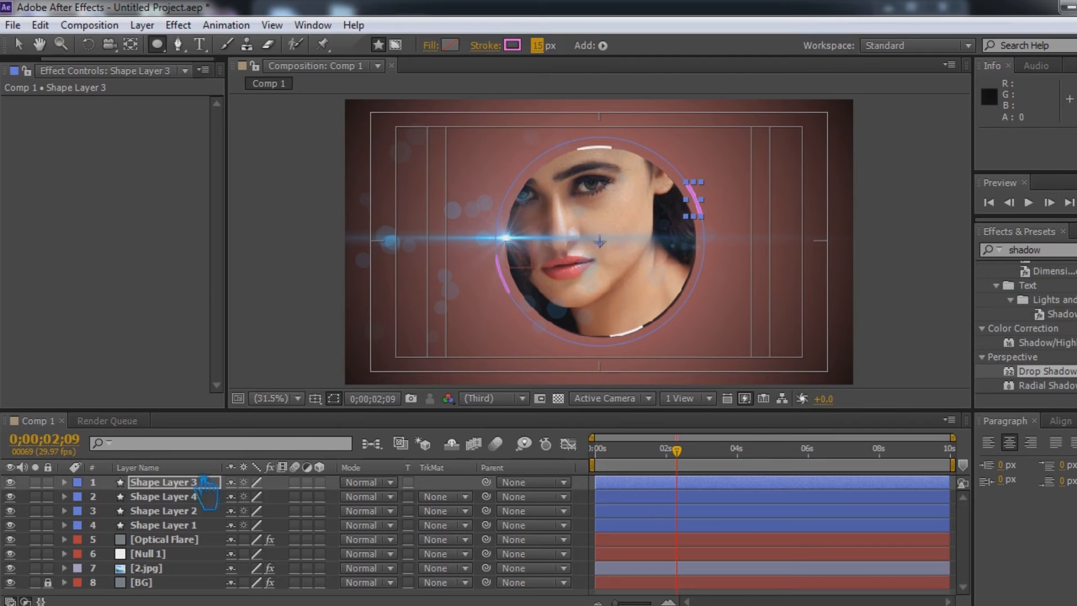
left_click(188, 526)
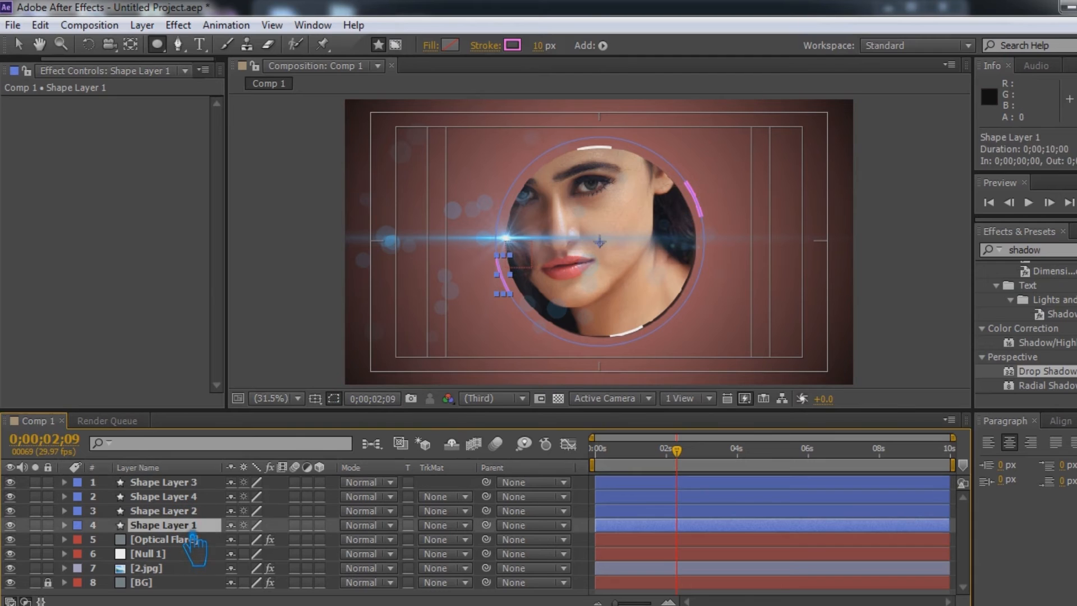
left_click(553, 46)
type("15")
key("Return")
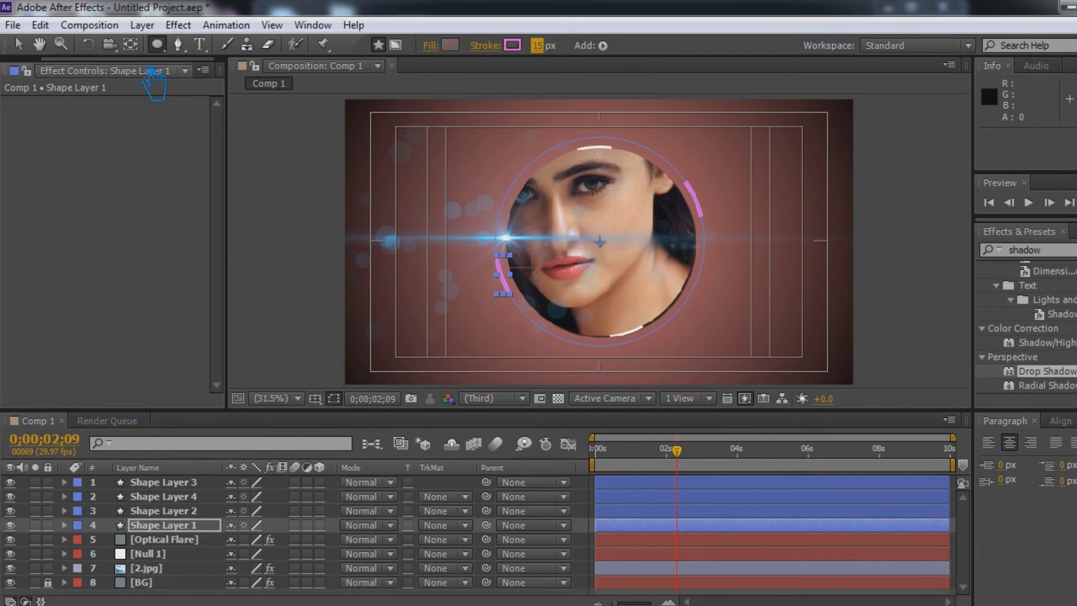
Save the project with nothing selected and play a RAM preview of the ring animation.
key("v")
left_click(913, 218)
key("ctrl+s")
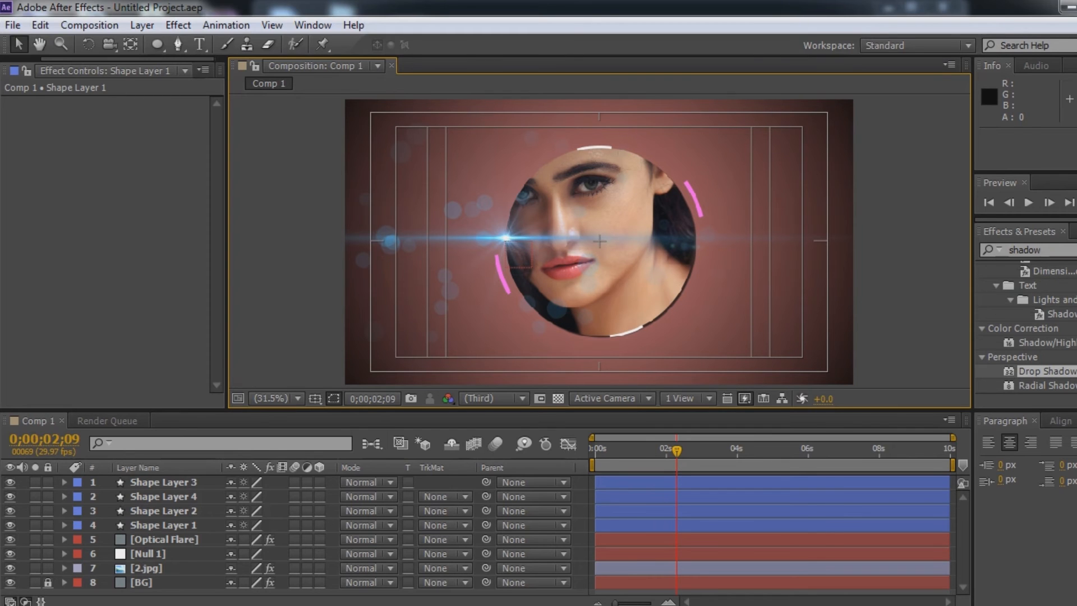
left_click(1076, 202)
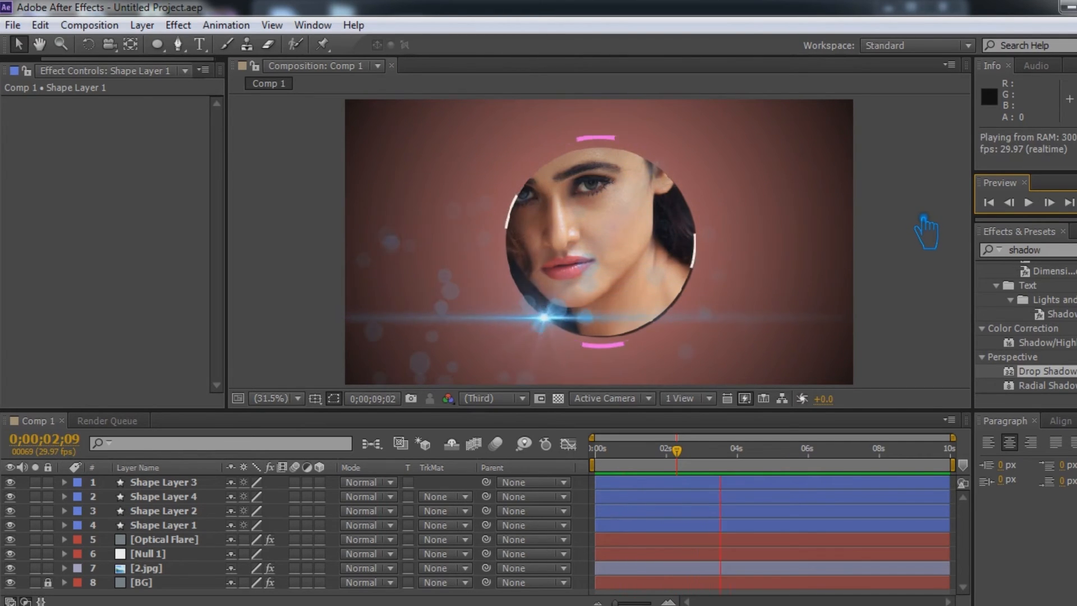
key("space")
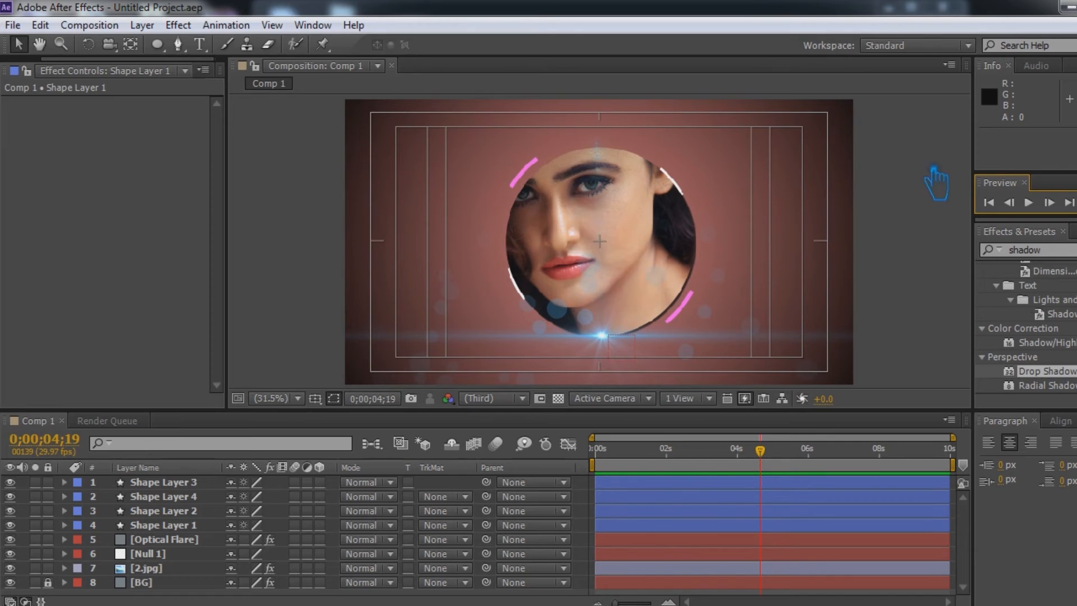
Duplicate Shape Layer 1 and set the Rotation of the copy's Ellipse 1 to 103°.
left_click(190, 527)
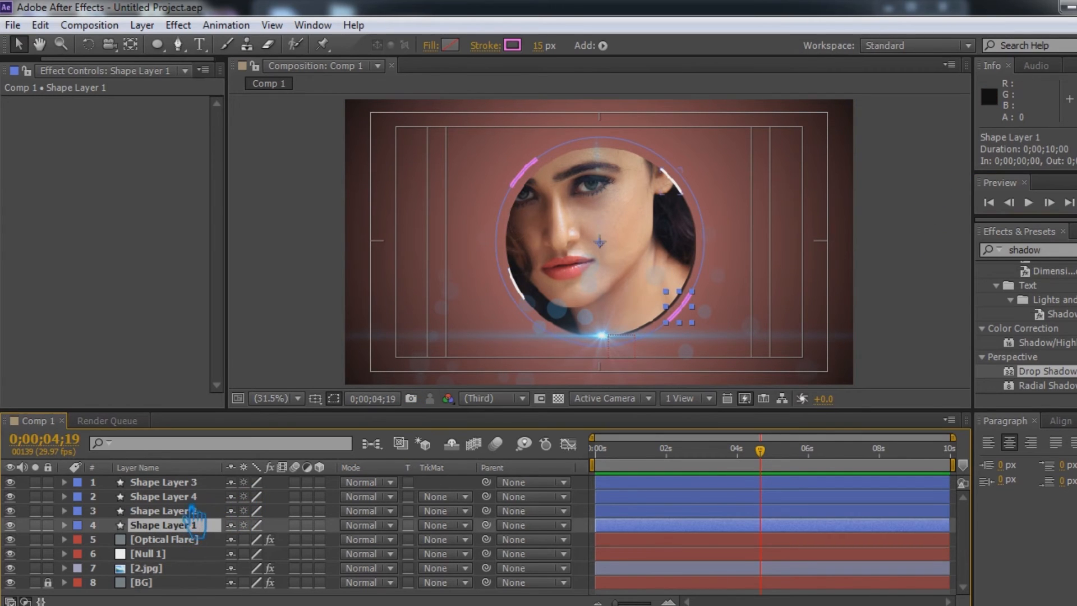
key("ctrl+d")
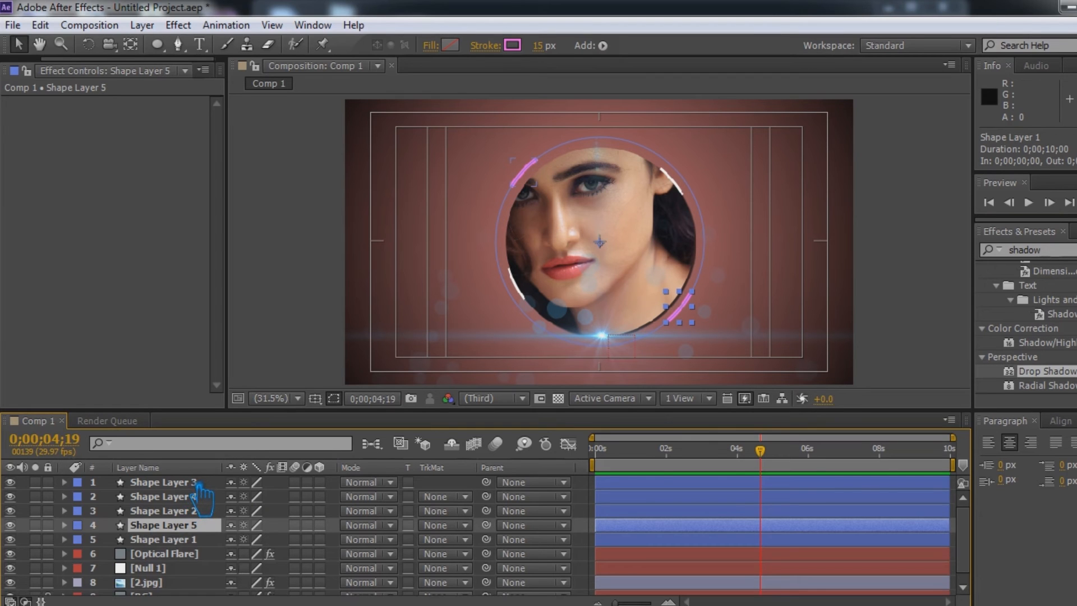
left_click(65, 525)
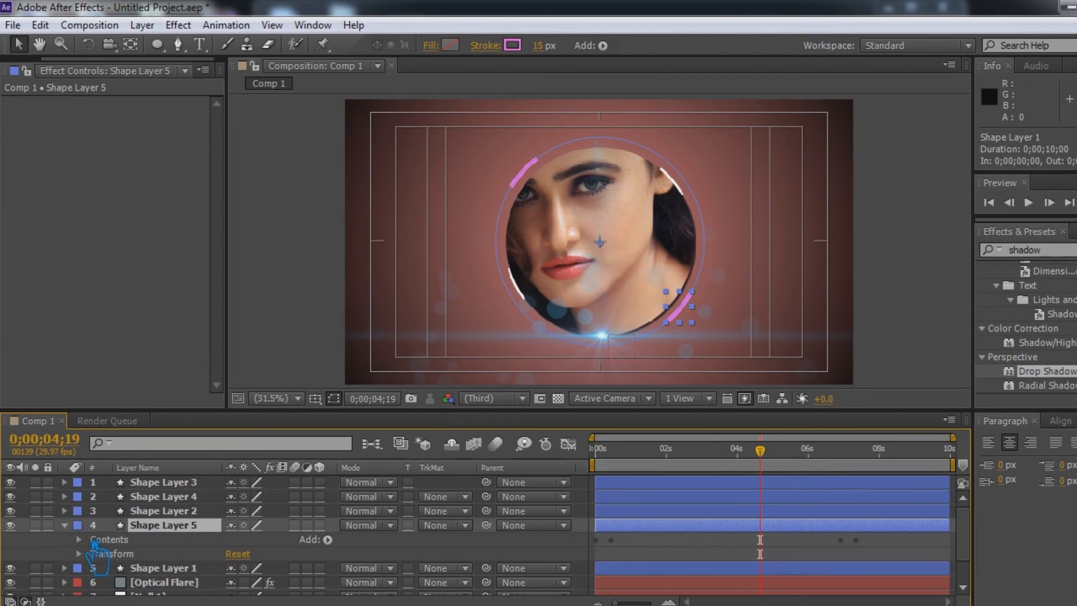
left_click(79, 539)
left_click(94, 554)
scroll(124, 544, "down", 5)
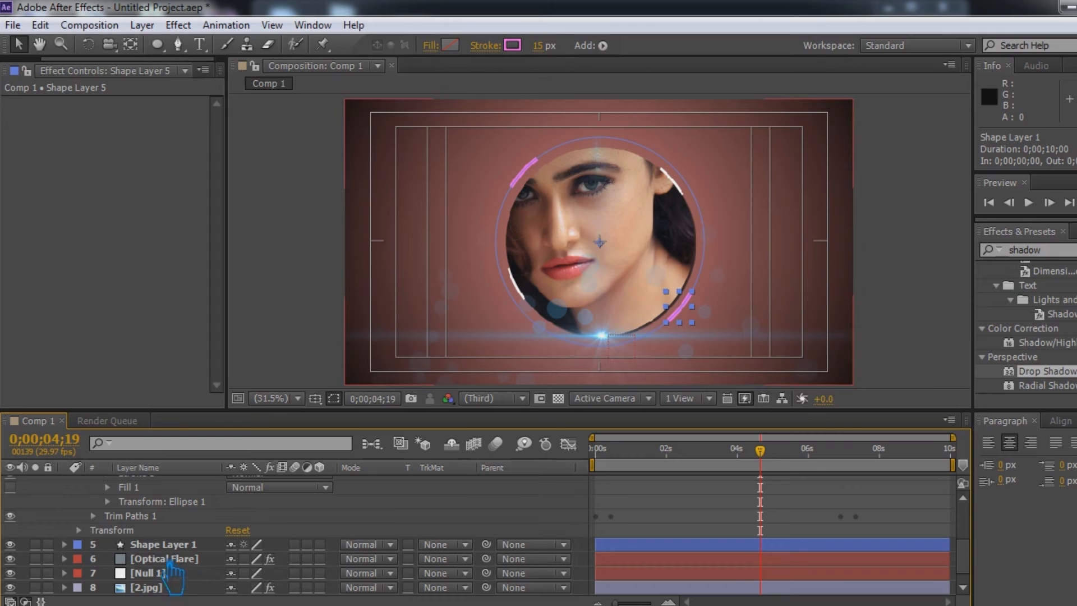
left_click(108, 503)
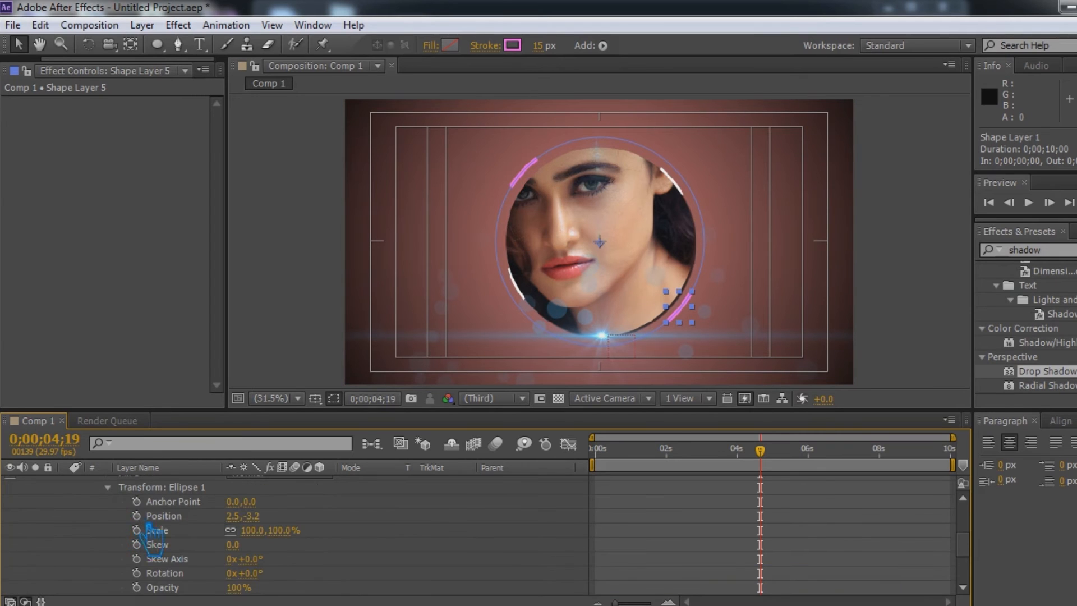
mouse_move(267, 581)
left_mouse_down()
mouse_move(343, 589)
mouse_move(324, 569)
mouse_move(260, 581)
left_mouse_up()
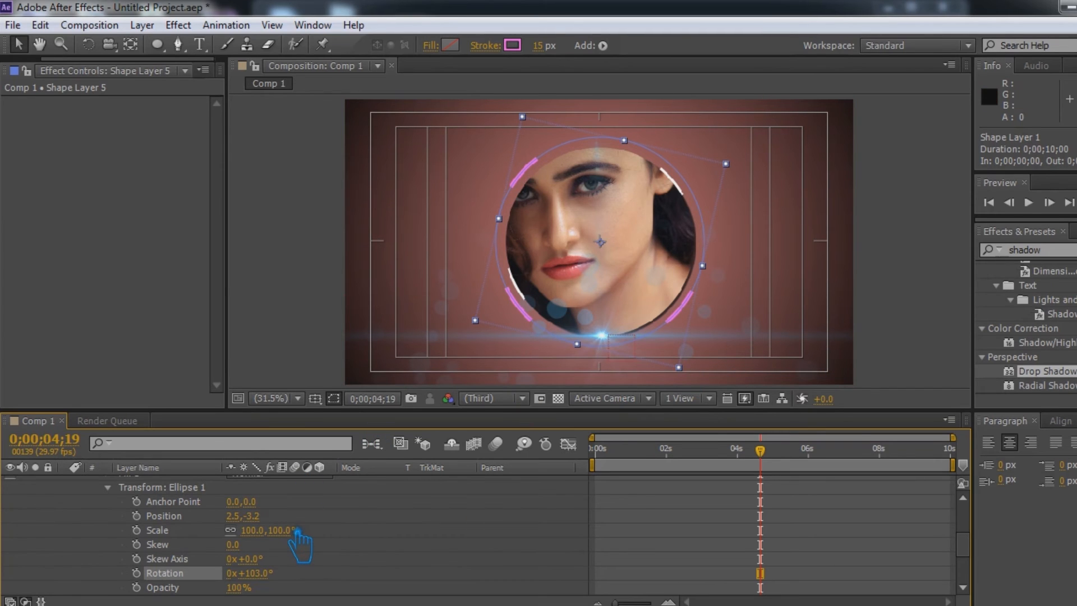
scroll(298, 531, "up", 5)
left_click(203, 526)
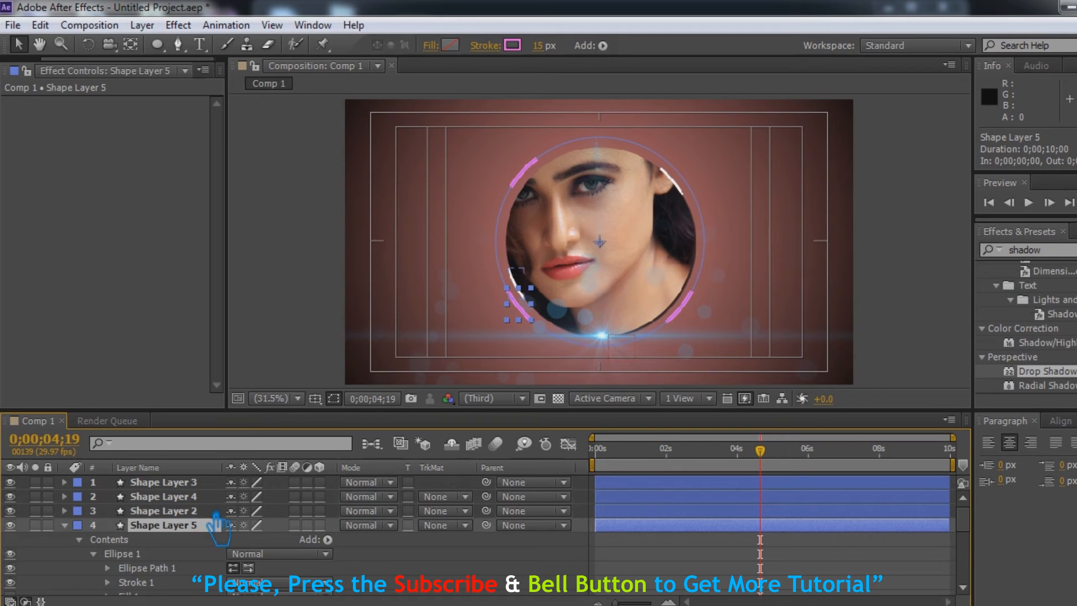
Set the Rotation of Shape Layer 5's Ellipse 1 to 92°.
scroll(235, 561, "down", 4)
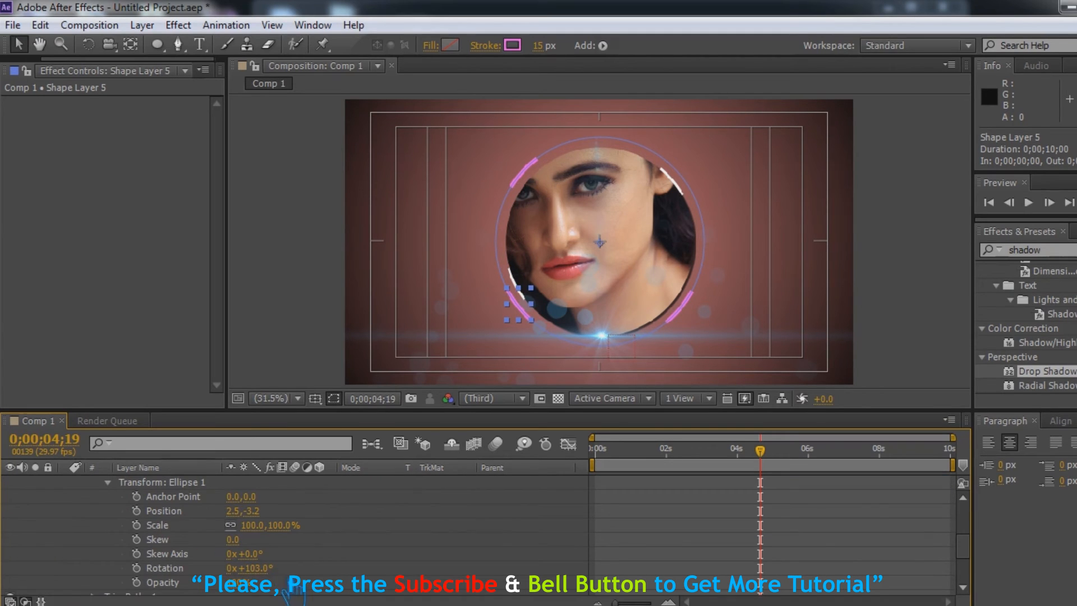
left_click_drag(271, 573, 266, 576)
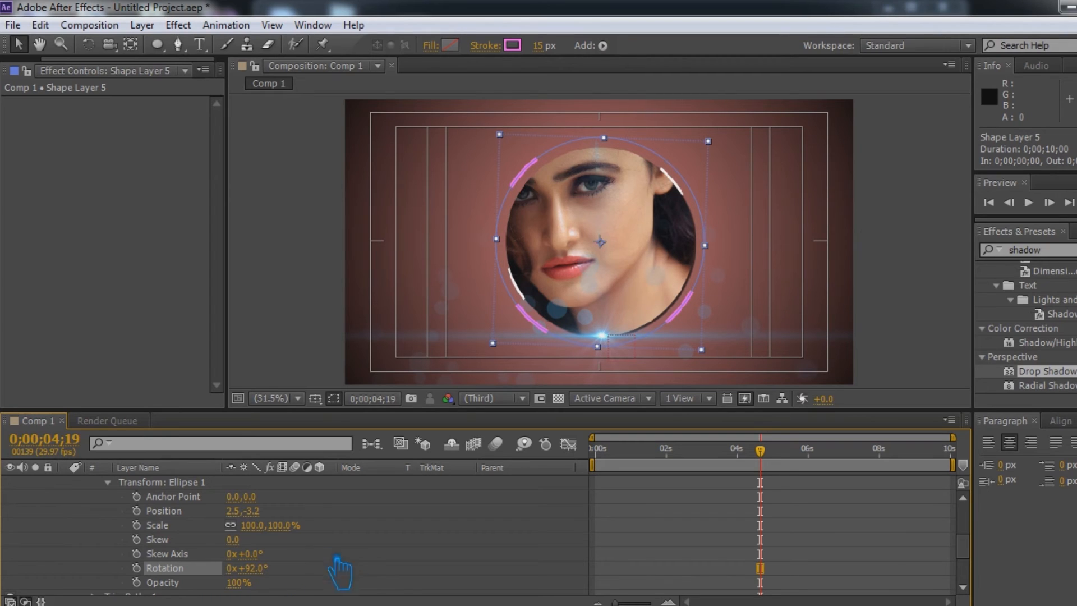
scroll(331, 578, "up", 1)
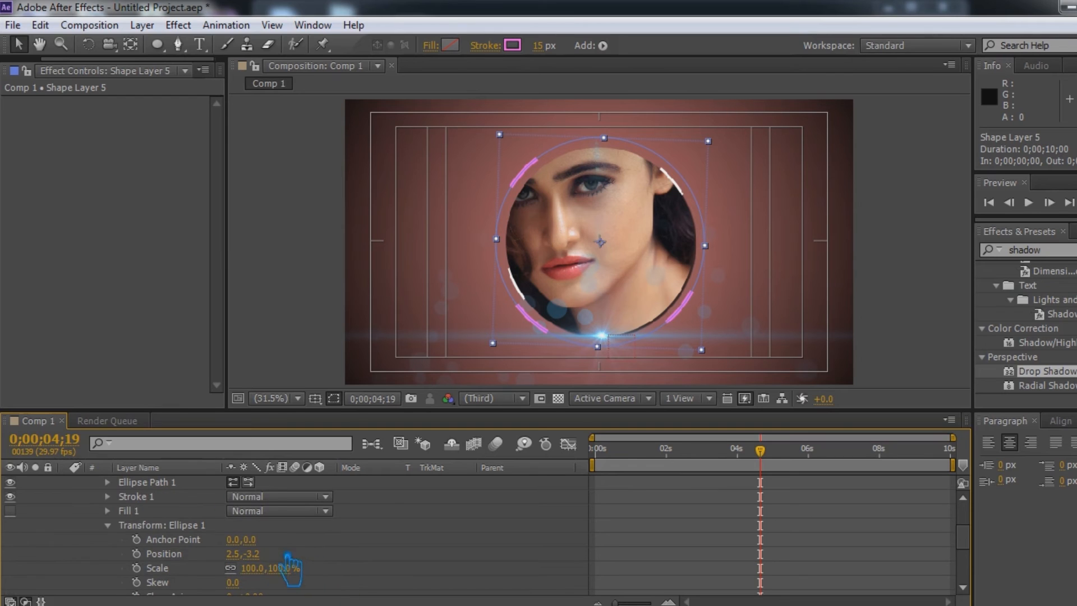
scroll(128, 540, "up", 2)
left_click(64, 525)
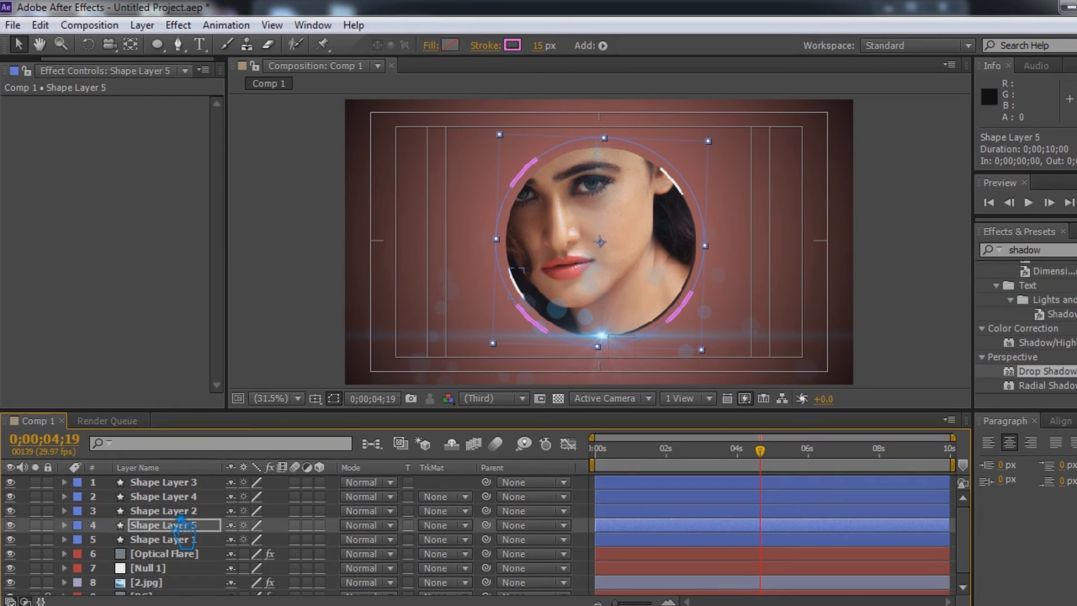
Rotate Ellipse 1 of Shape Layer 4 so its white arc sits on the right edge of the photo.
left_click(178, 512)
left_click(177, 498)
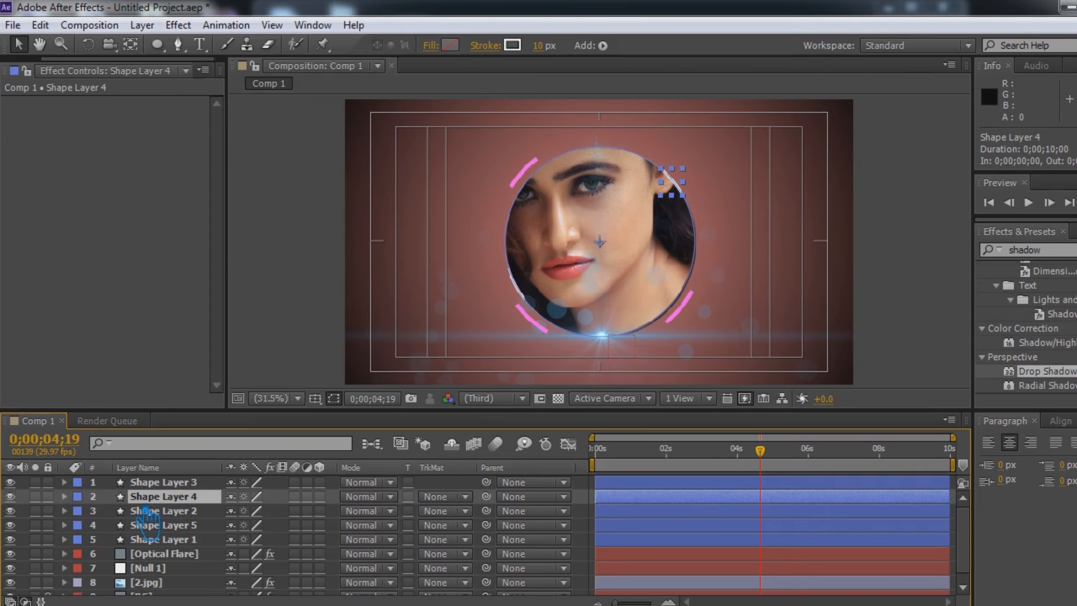
left_click(64, 497)
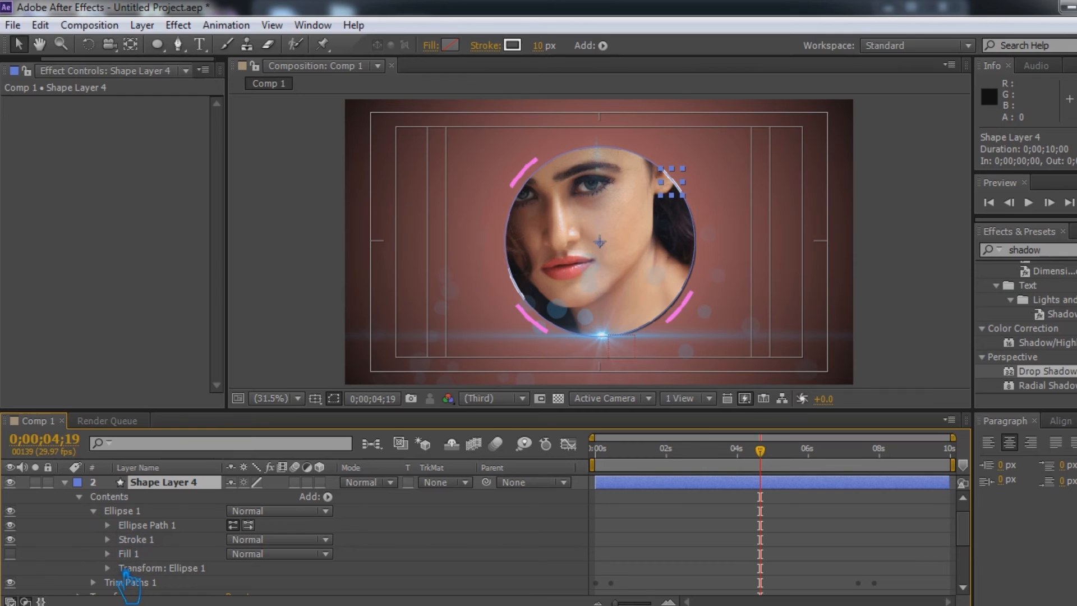
left_click(108, 568)
left_click_drag(271, 582, 327, 587)
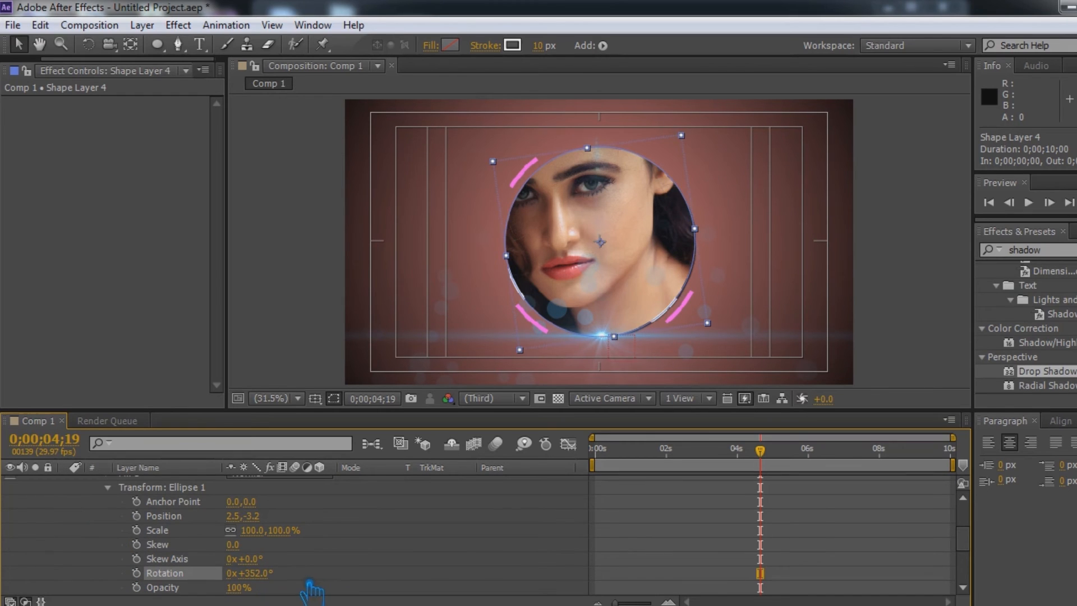
left_click_drag(271, 589, 257, 588)
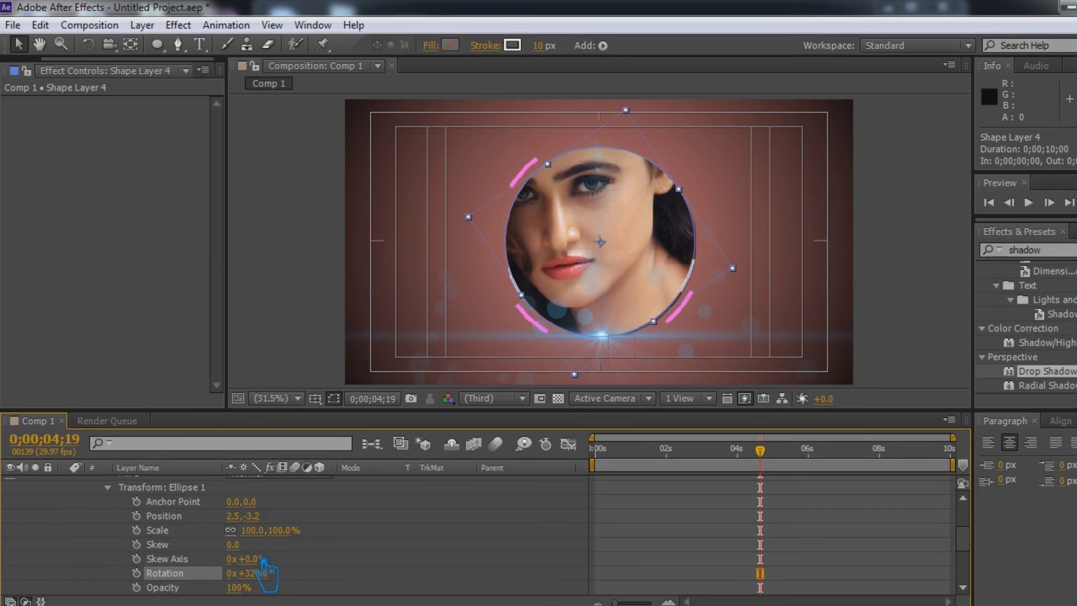
scroll(202, 553, "up", 3)
left_click(64, 496)
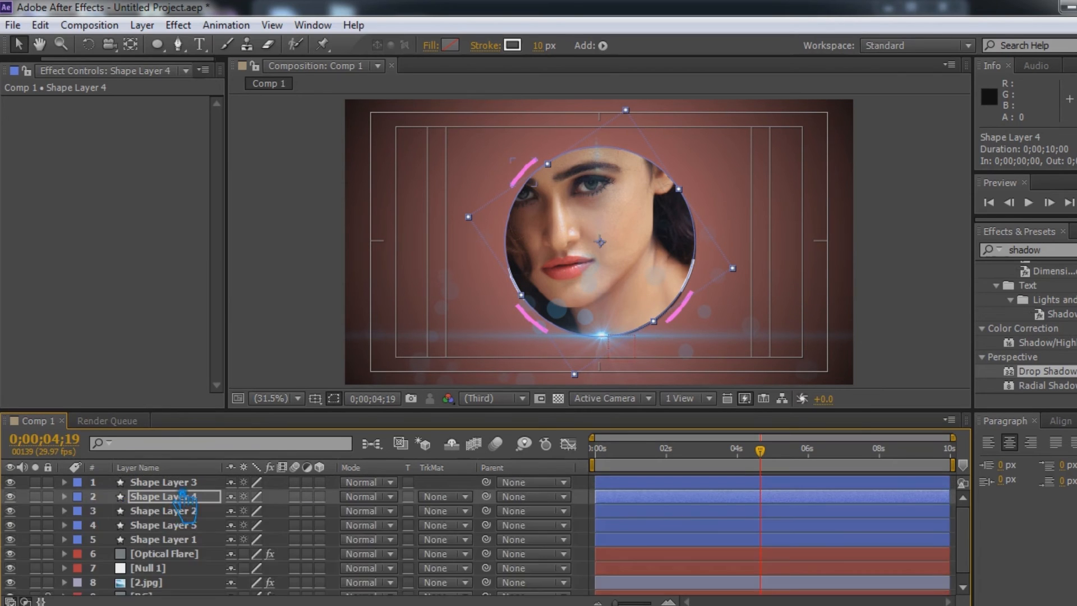
Set the Rotation of Shape Layer 3's Ellipse 1 to 199°.
left_click(168, 483)
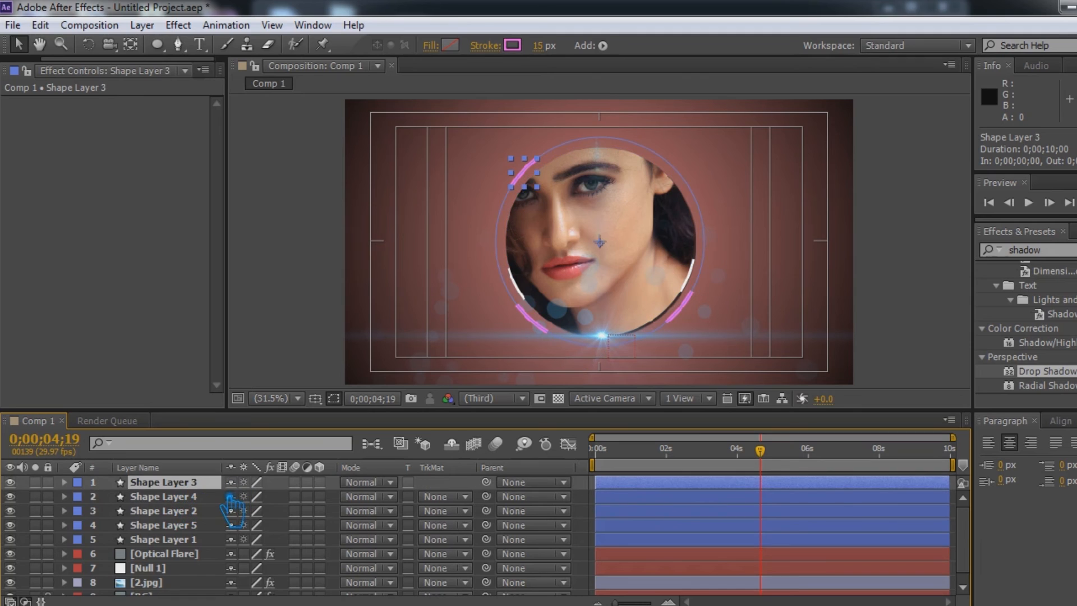
left_click(65, 483)
scroll(220, 568, "down", 3)
left_click_drag(274, 578, 245, 586)
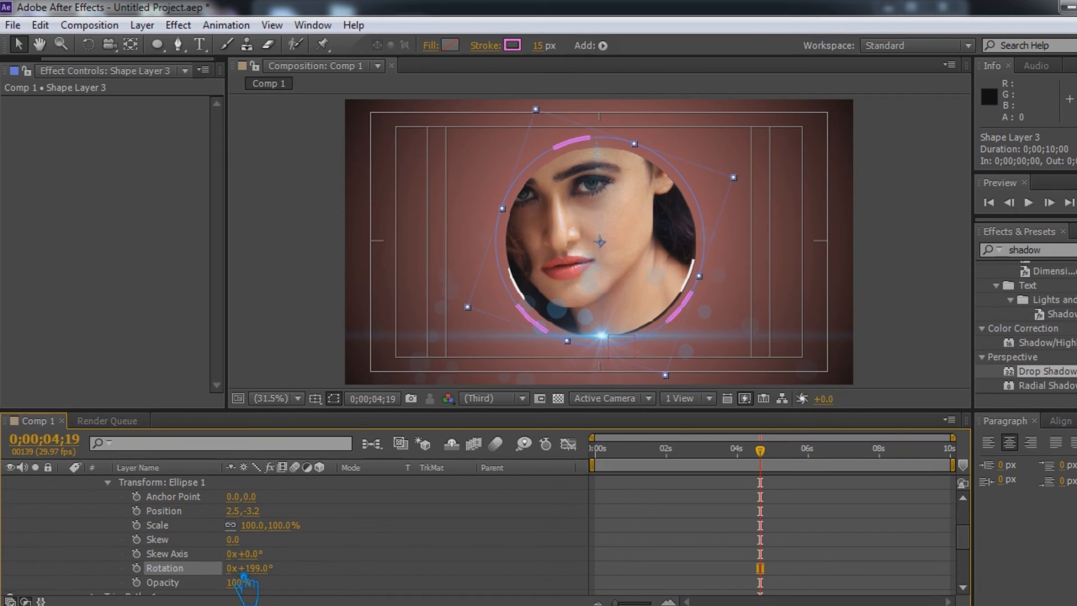
Change the stroke colour of Shape Layer 3 to white FFFFFF and leave nothing selected.
left_click(513, 45)
left_click_drag(64, 211, 62, 180)
left_click(426, 172)
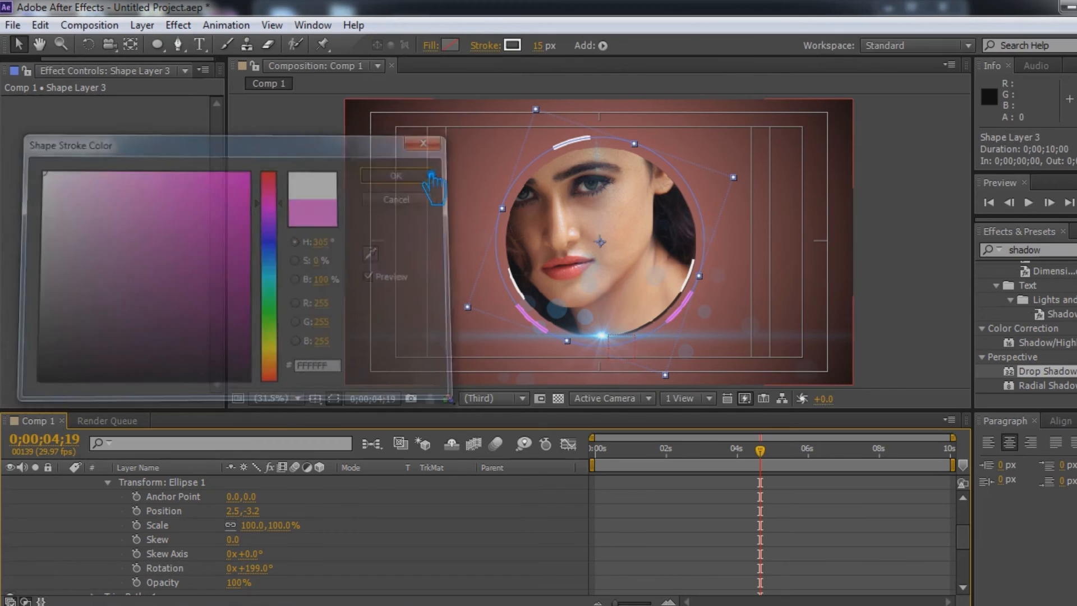
left_click(913, 275)
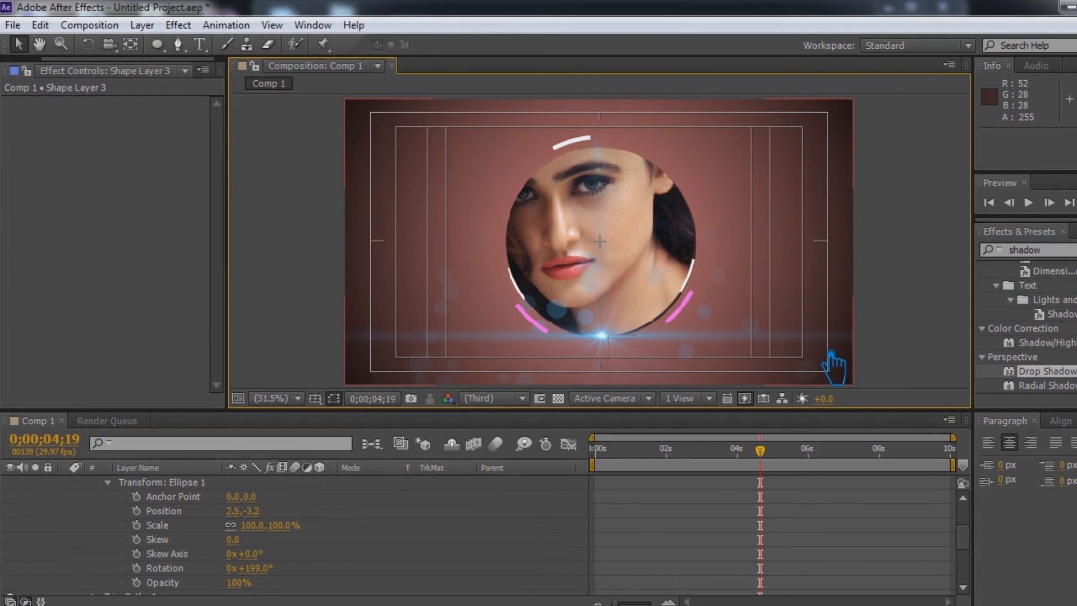
Set the current time to 0;00;02;01 and move Shape Layer 1's last Trim Paths keyframes earlier so the final Start keyframe lands there.
scroll(96, 524, "up", 4)
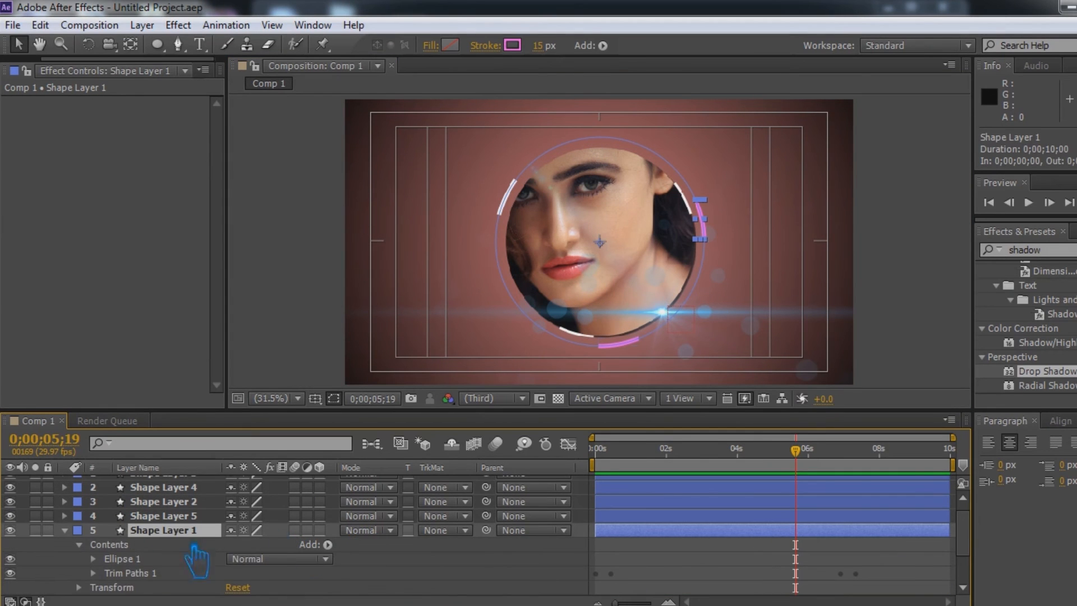
scroll(147, 584, "down", 3)
left_click(93, 530)
left_click_drag(804, 469, 686, 482)
left_click_drag(813, 519, 667, 574)
scroll(354, 545, "up", 3)
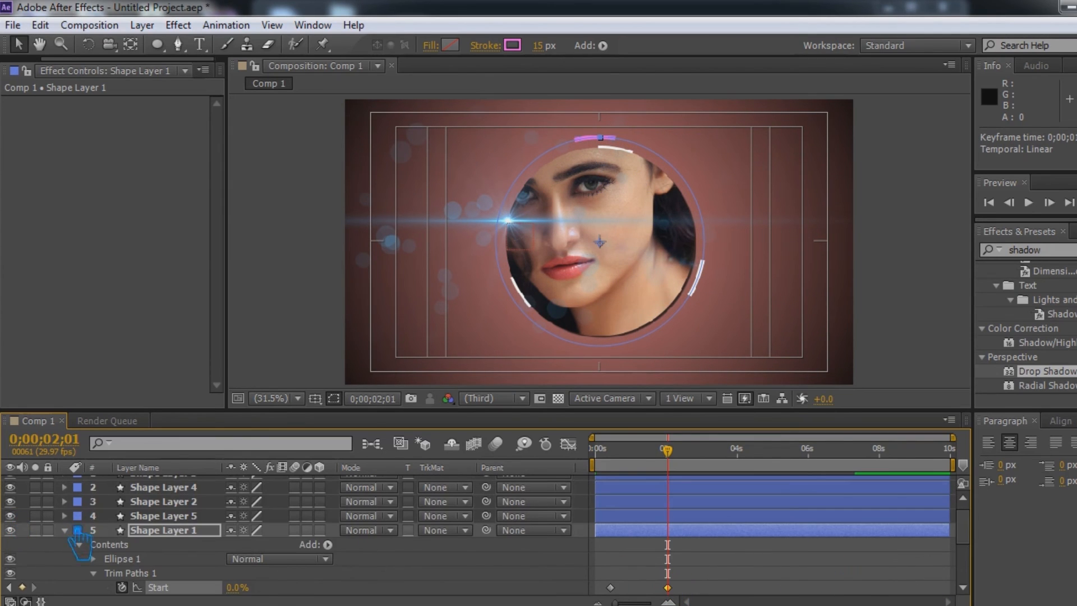
Move Shape Layer 5's last Trim Paths Start and End keyframes earlier, with the final Start keyframe at 0;00;02;01.
left_click(65, 517)
scroll(125, 577, "down", 2)
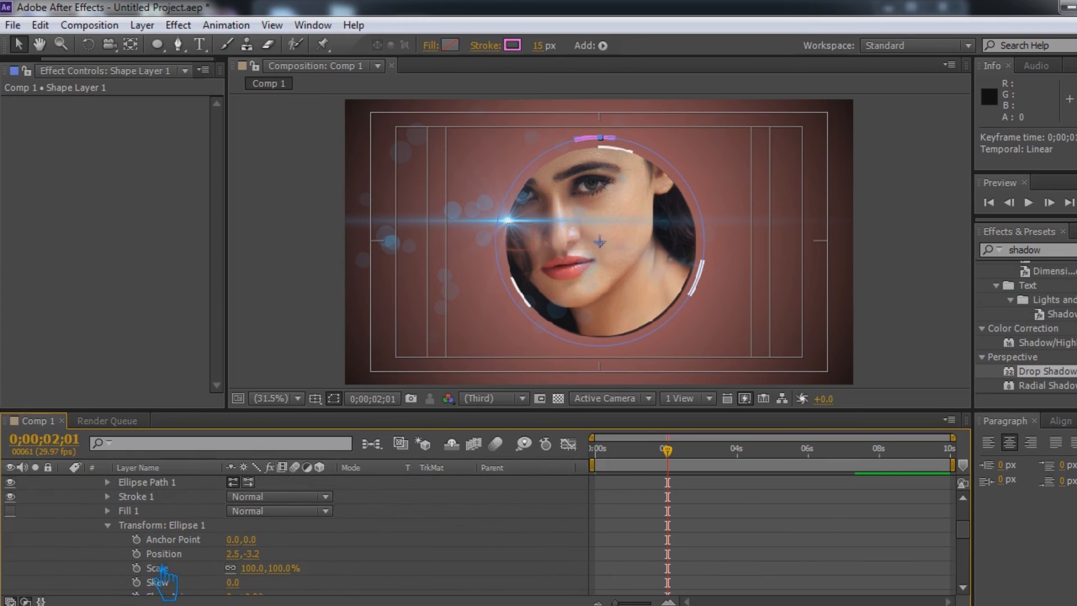
left_click(108, 516)
left_click(93, 531)
left_click_drag(879, 584, 670, 579)
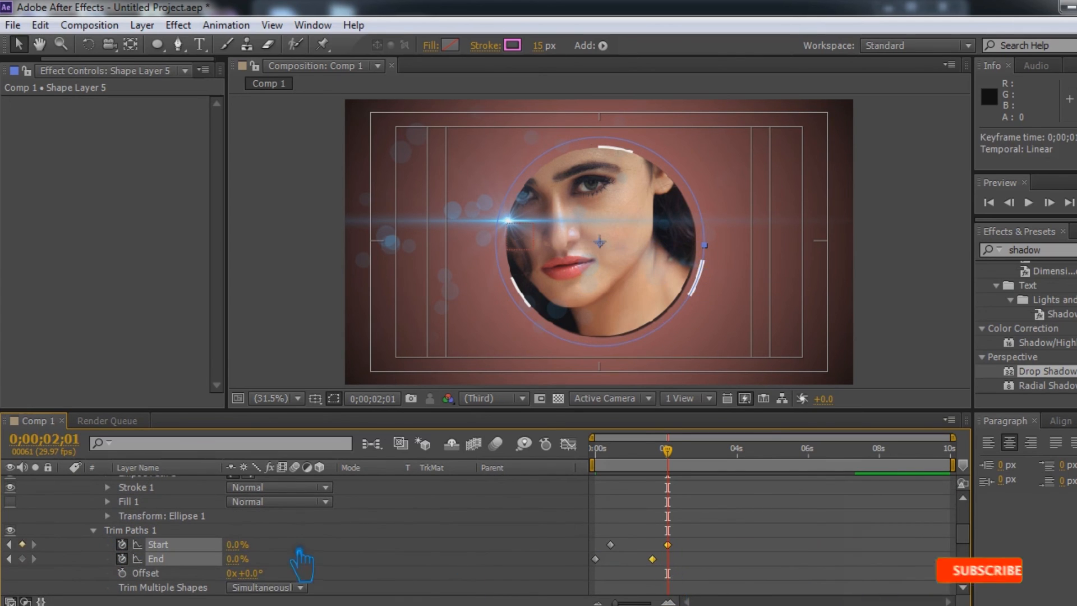
scroll(300, 564, "up", 2)
left_click(168, 516)
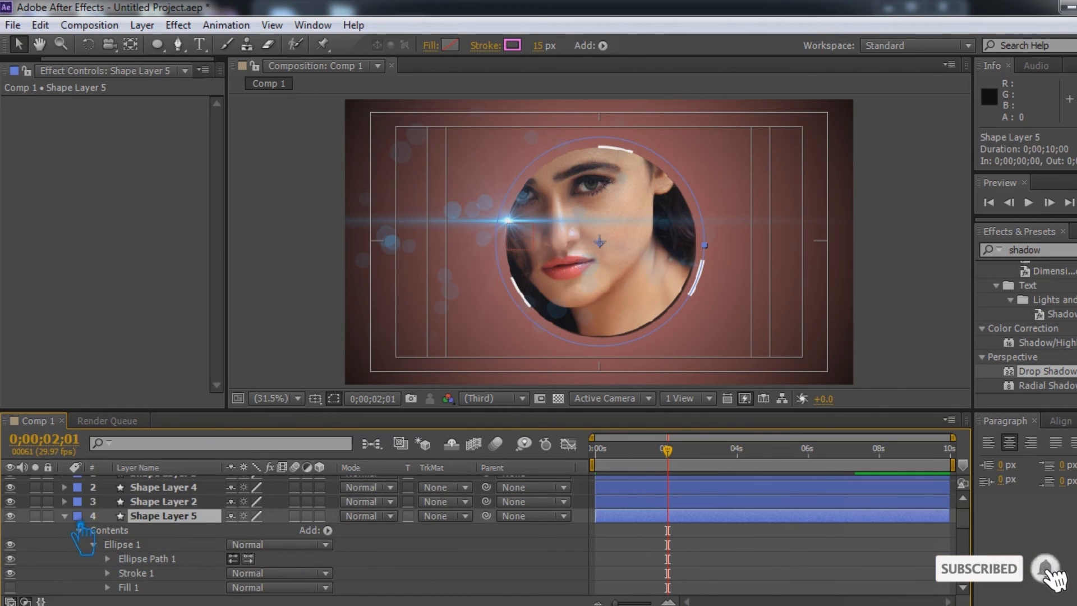
left_click(65, 516)
Shift the last Trim Paths Start and End keyframes of Shape Layer 2 earlier, ending at about 0;00;02;01.
left_click(130, 502)
left_click(65, 502)
scroll(365, 555, "down", 1)
scroll(128, 578, "down", 3)
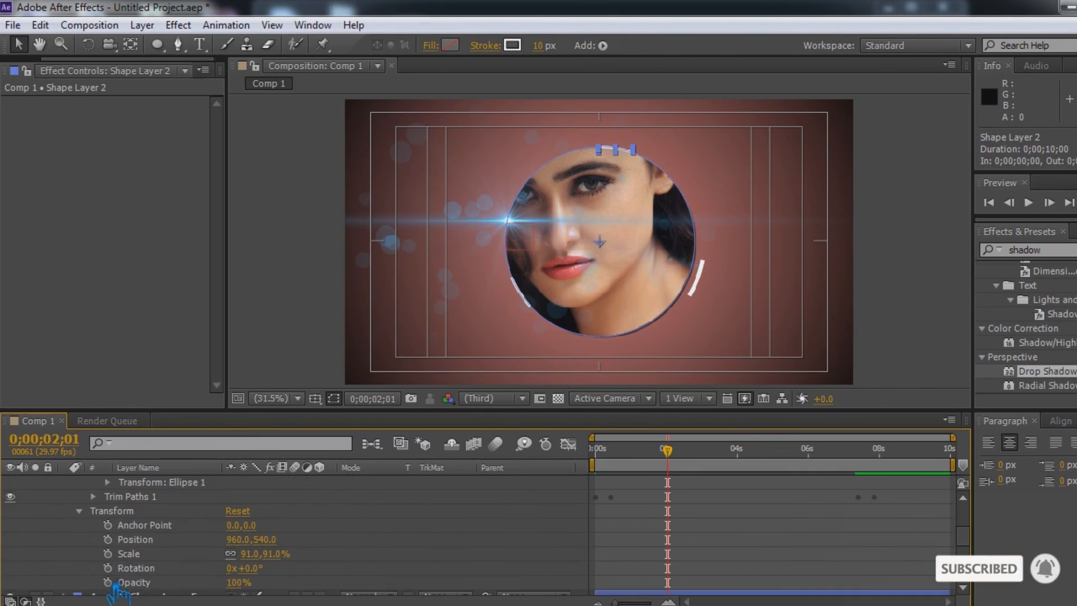
left_click(94, 496)
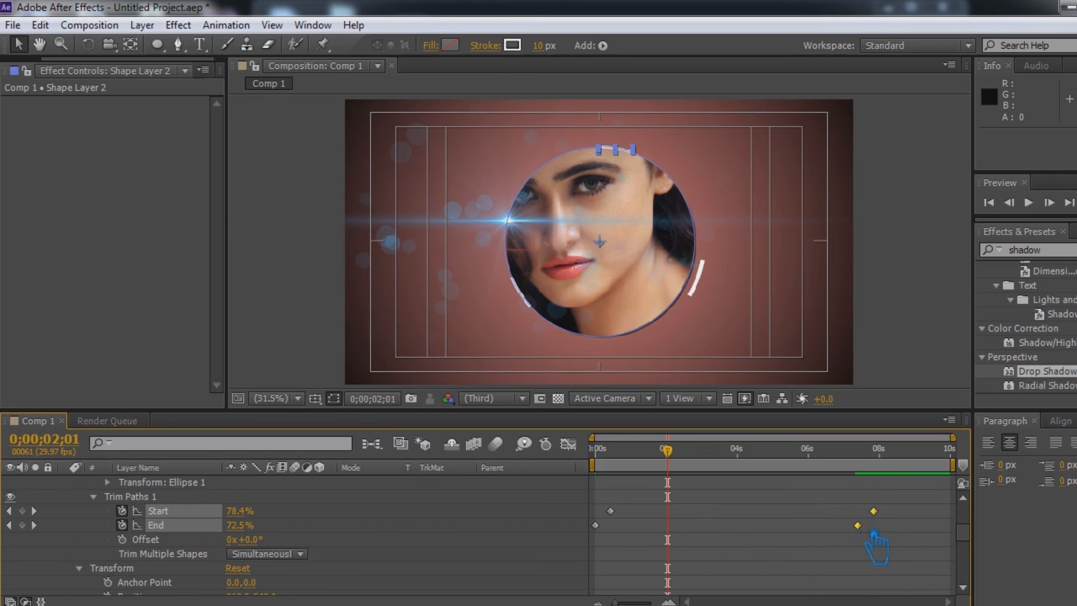
left_click_drag(874, 532, 669, 556)
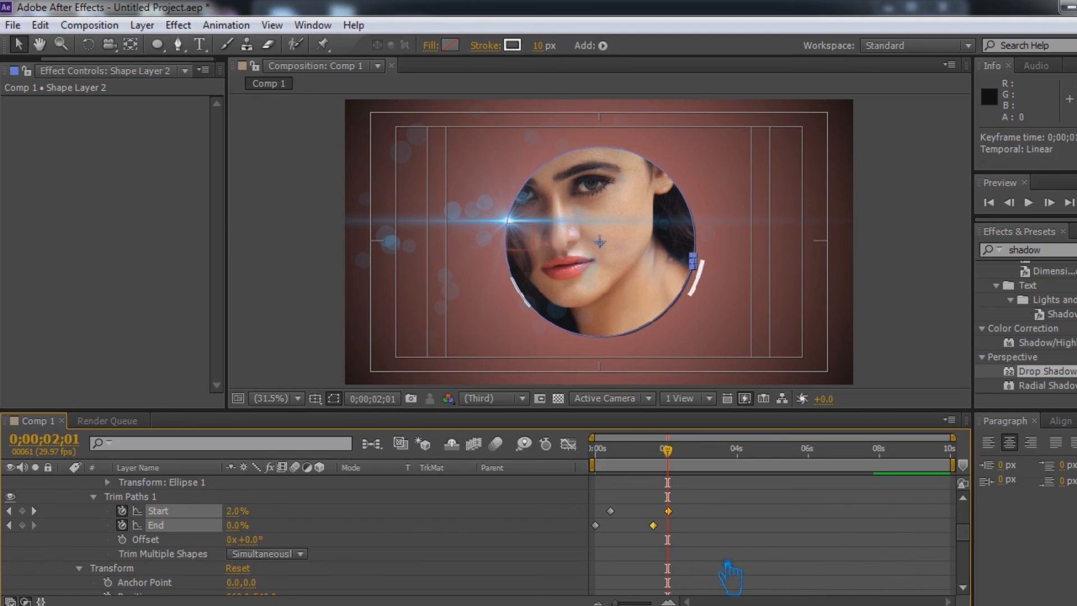
scroll(337, 564, "up", 4)
left_click(64, 511)
Move Shape Layer 4's last Trim Paths Start and End keyframes earlier to end at 0;00;02;01, and save the project.
left_click(110, 498)
left_click(64, 496)
scroll(148, 538, "down", 2)
scroll(724, 583, "down", 1)
scroll(196, 566, "up", 2)
left_click(107, 568)
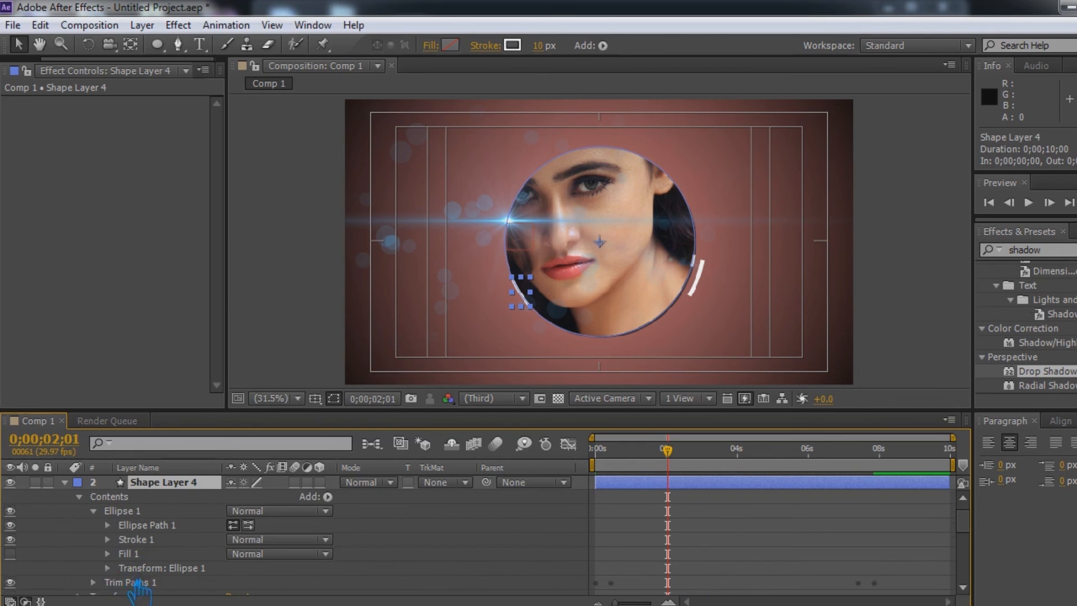
scroll(138, 583, "down", 1)
left_click(94, 540)
left_click_drag(891, 570, 667, 583)
key("ctrl+s")
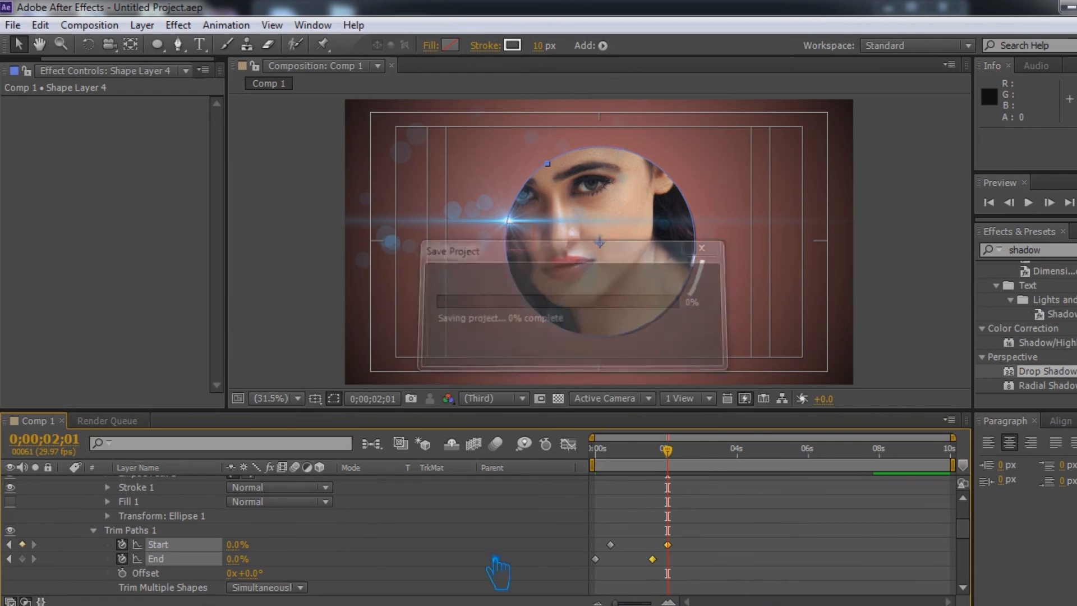
scroll(342, 569, "up", 3)
left_click(64, 496)
Move Shape Layer 3's last Trim Paths Start and End keyframes earlier to end at about 0;00;02;01, and save the project.
left_click(92, 483)
left_click(65, 482)
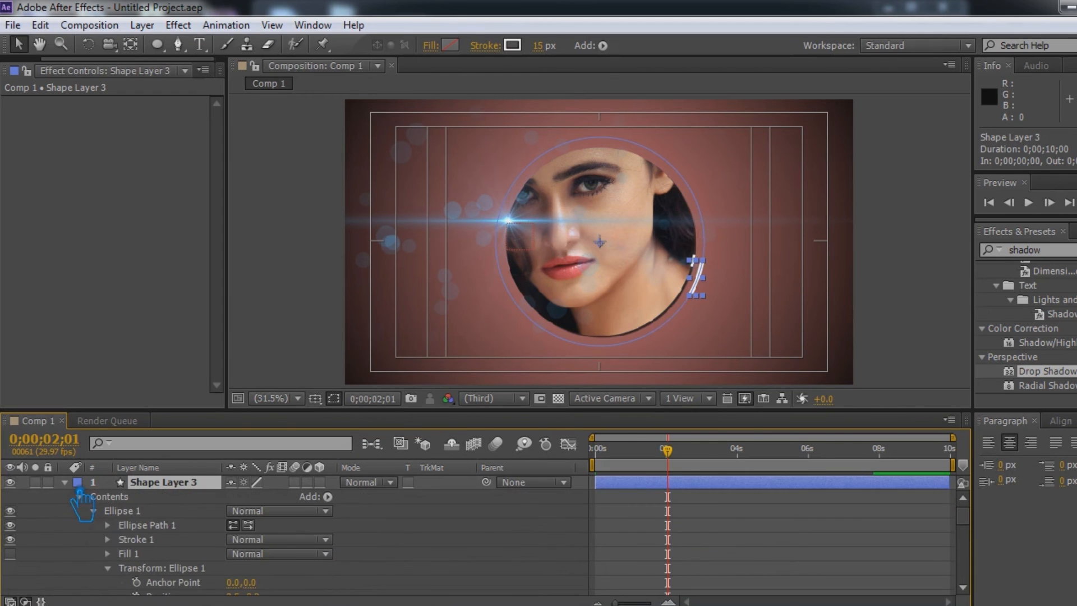
scroll(224, 570, "down", 3)
scroll(317, 564, "up", 2)
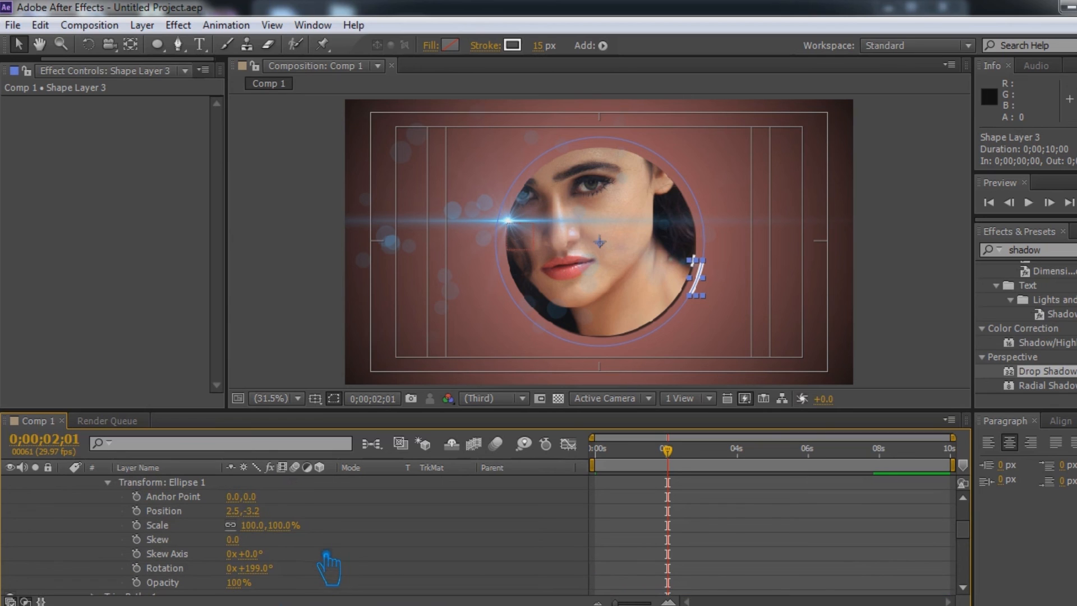
scroll(152, 516, "up", 1)
left_click(107, 525)
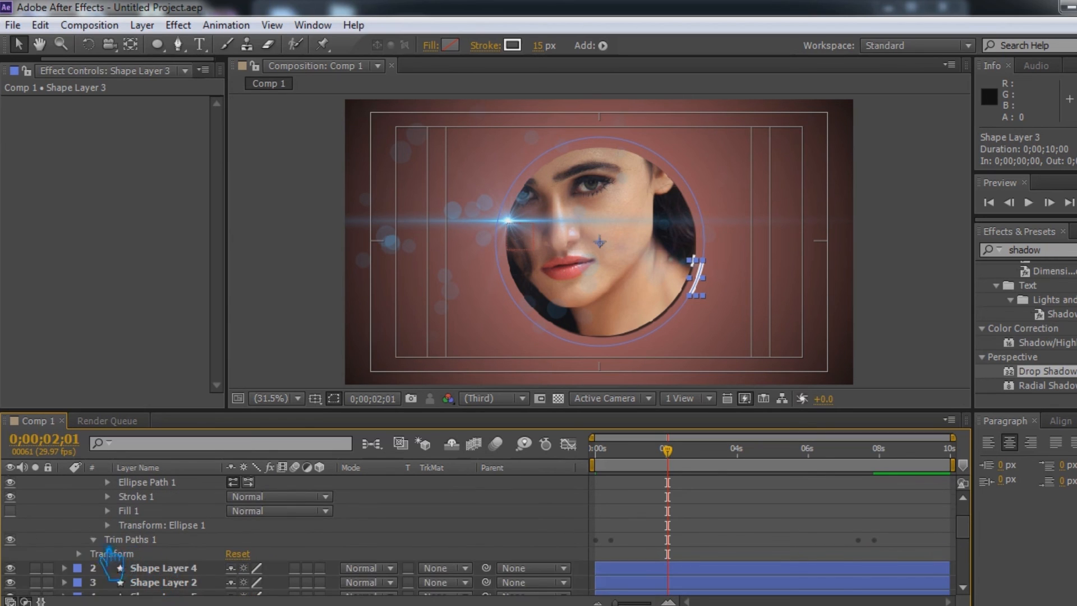
left_click(94, 540)
left_click_drag(886, 570, 655, 576)
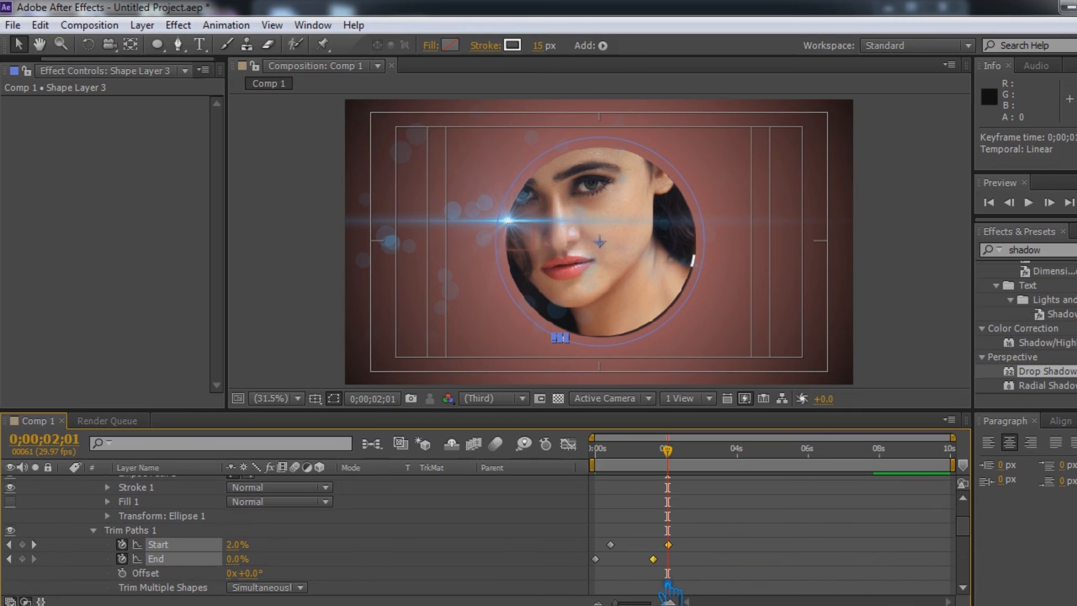
left_click(780, 566)
key("ctrl+s")
scroll(165, 550, "up", 2)
left_click(64, 482)
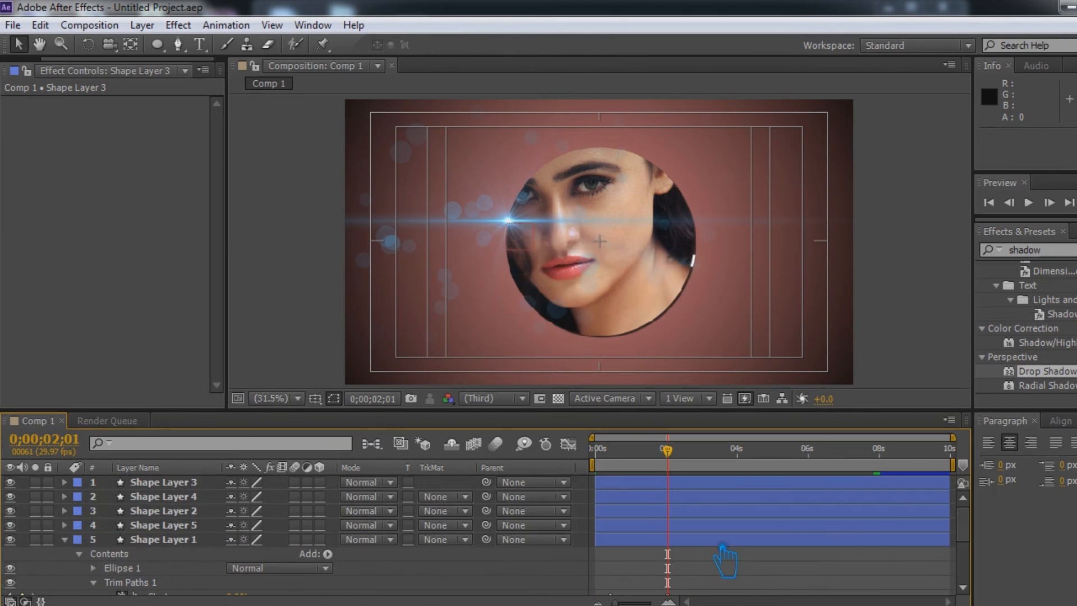
Split all five shape layers at 0;00;02;01, delete the parts after the split and save the project.
left_click(721, 540)
left_click(64, 540)
left_click(711, 494, "shift")
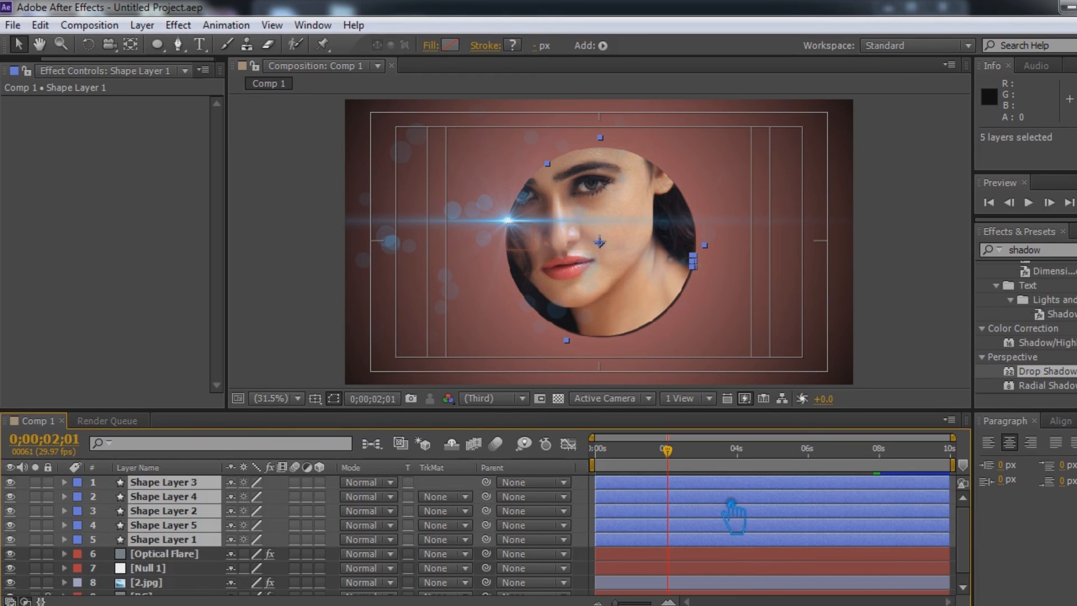
key("ctrl+shift+d")
key("Delete")
key("ctrl+s")
Duplicate the five trimmed shape layers and shift the copies along the timeline so they overlap the end of the originals.
left_click_drag(699, 538, 615, 477)
left_click(186, 483)
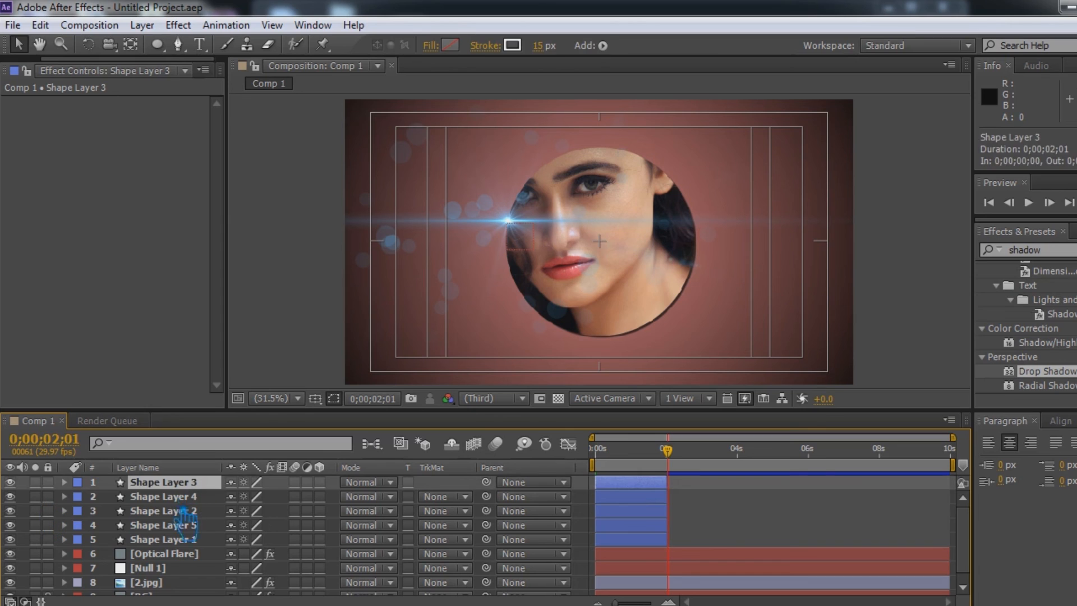
left_click(183, 498, "ctrl")
left_click(181, 526, "shift")
key("ctrl+d")
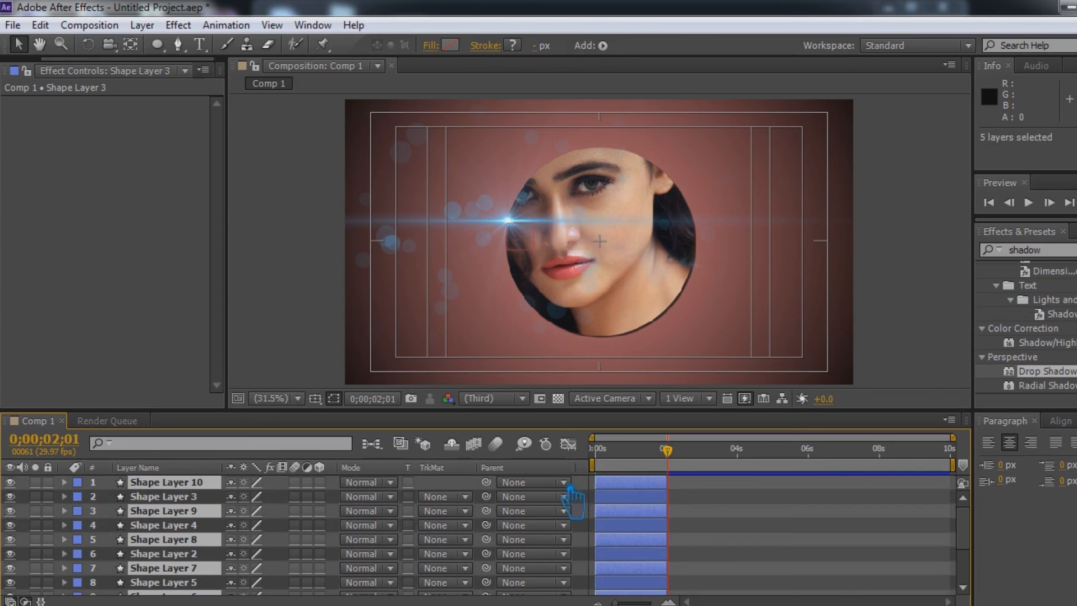
left_click_drag(634, 507, 666, 499)
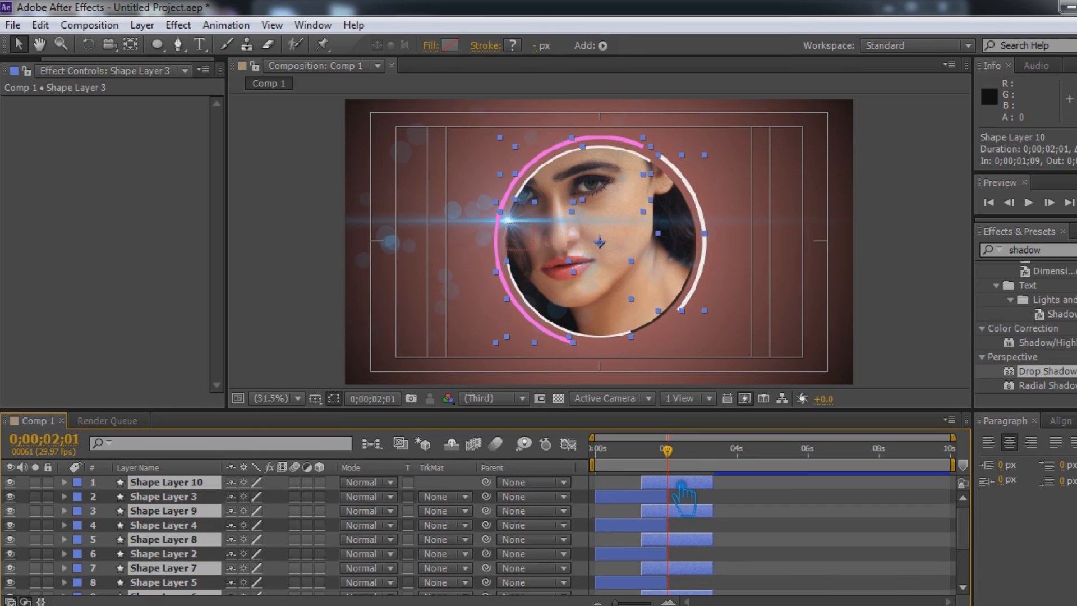
Duplicate the five-ring set four more times, staggering each copy further along the timeline, and save and RAM preview the animation.
key("ctrl+d")
left_click_drag(692, 483, 905, 487)
key("ctrl+d")
key("ctrl+d")
key("ctrl+d")
key("ctrl+s")
key("KP_0")
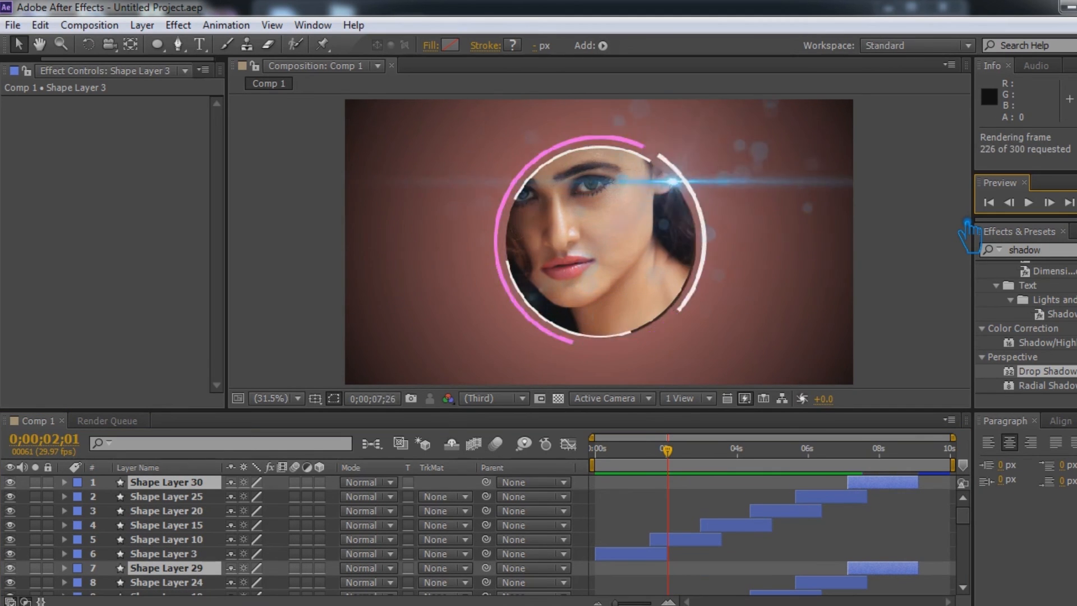